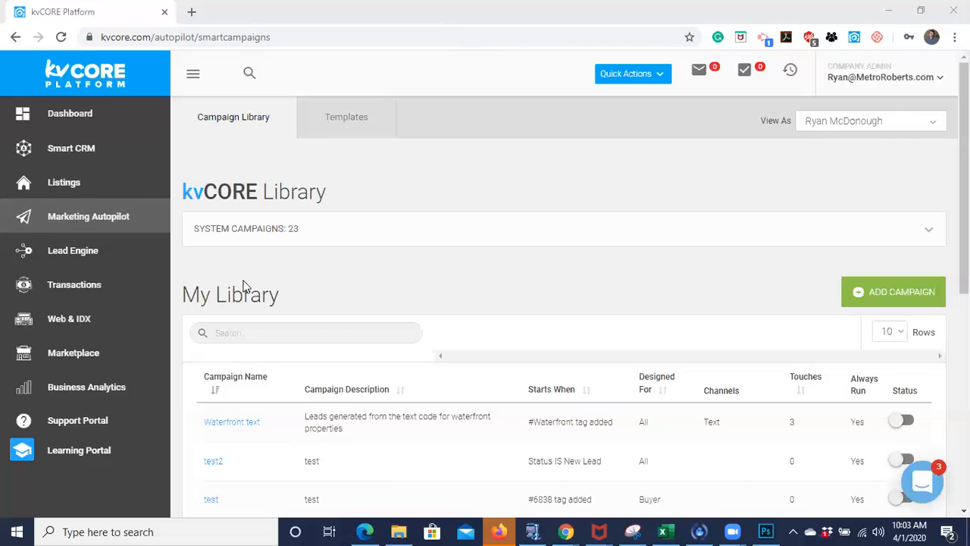
- Open Smart Campaigns from Marketing Autopilot and review the first page of campaigns in My Library
left_click(66, 217)
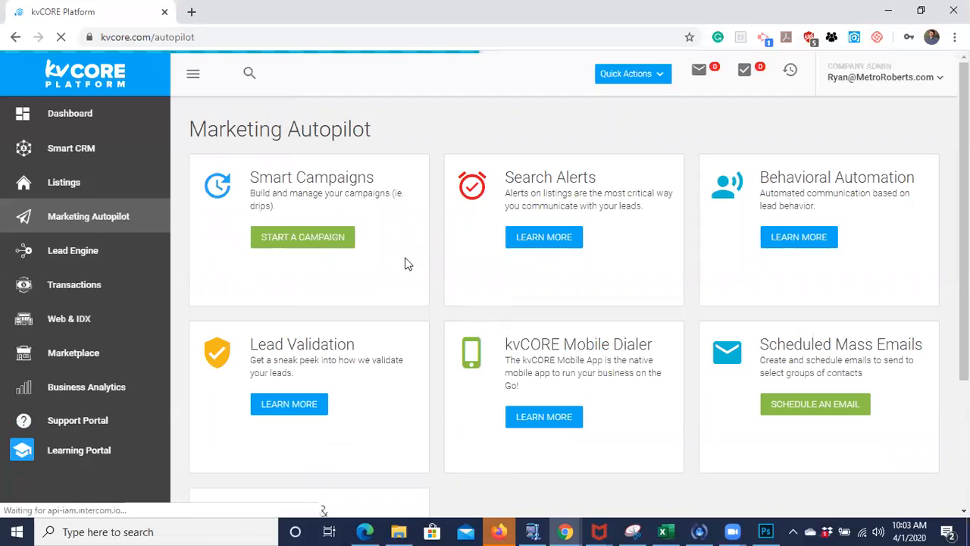
left_click(319, 238)
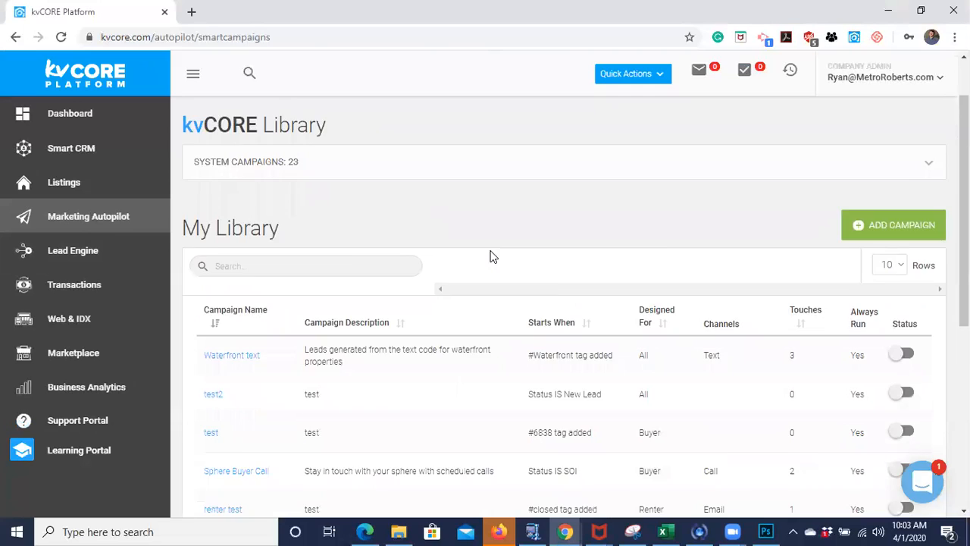
scroll(489, 256, "down", 2)
scroll(281, 356, "down", 3)
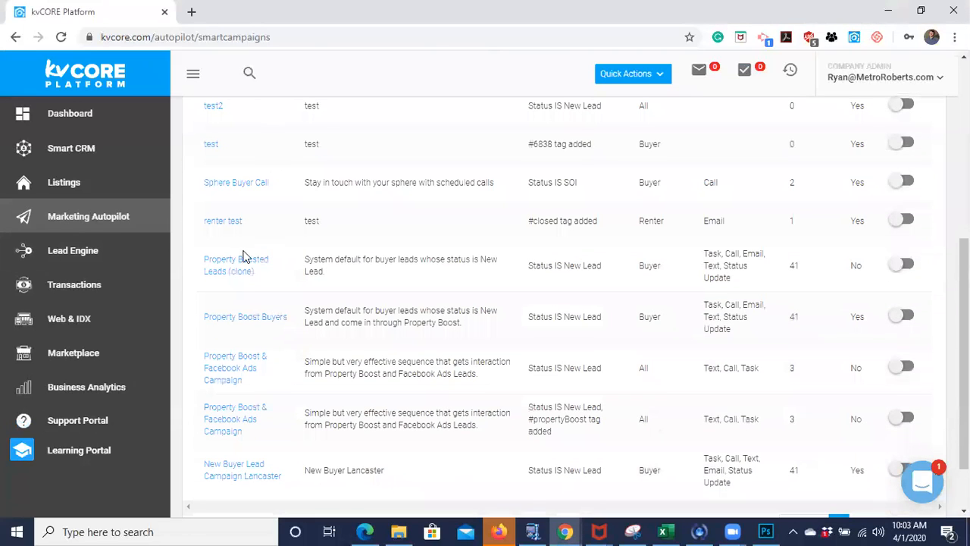
scroll(332, 425, "down", 1)
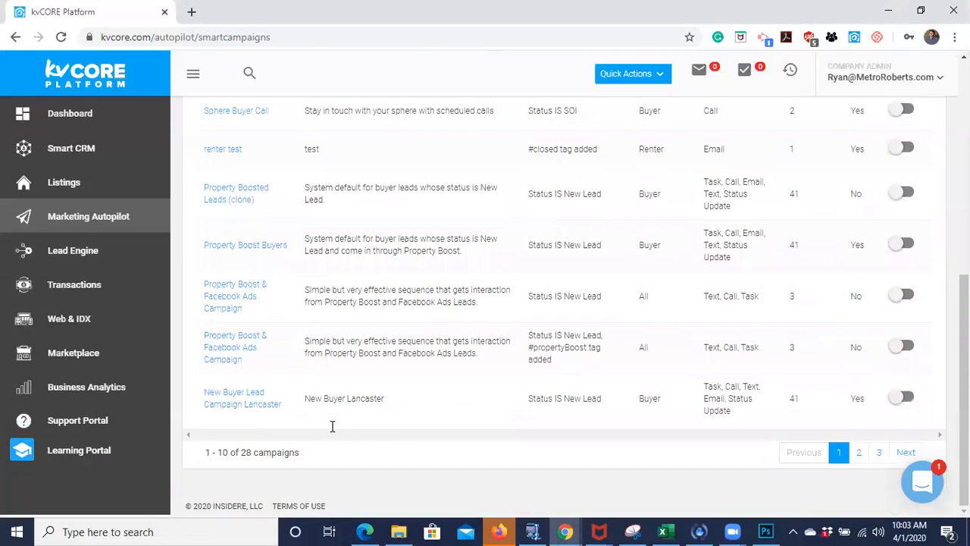
scroll(331, 427, "up", 6)
scroll(332, 427, "down", 5)
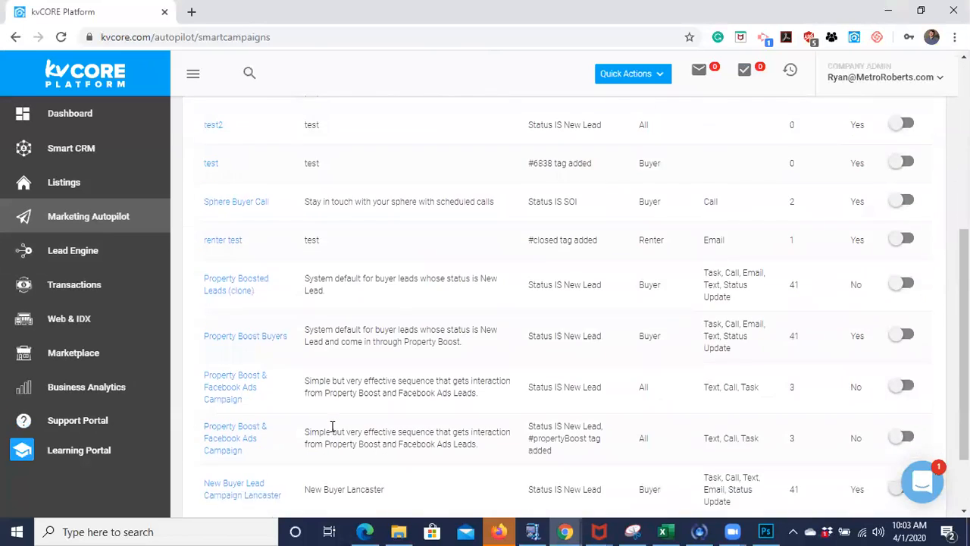
scroll(841, 435, "down", 1)
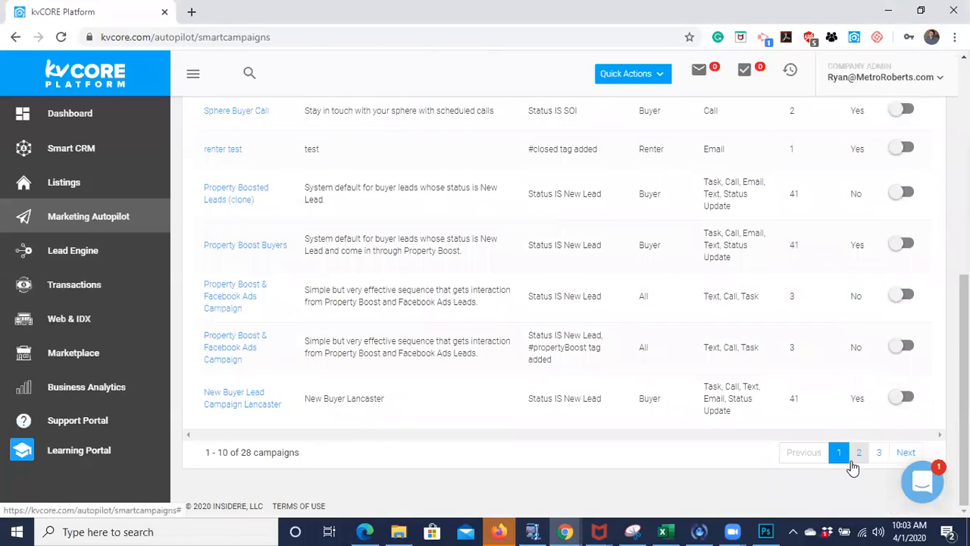
- Open page 2 of My Library and review the default campaigns with their triggers, audiences and channels
left_click(853, 465)
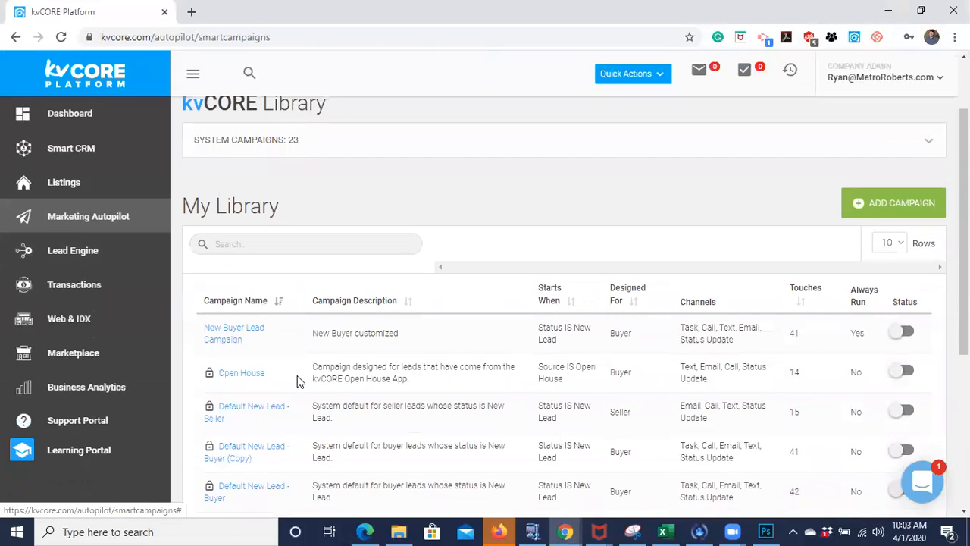
scroll(297, 375, "down", 2)
scroll(297, 375, "down", 1)
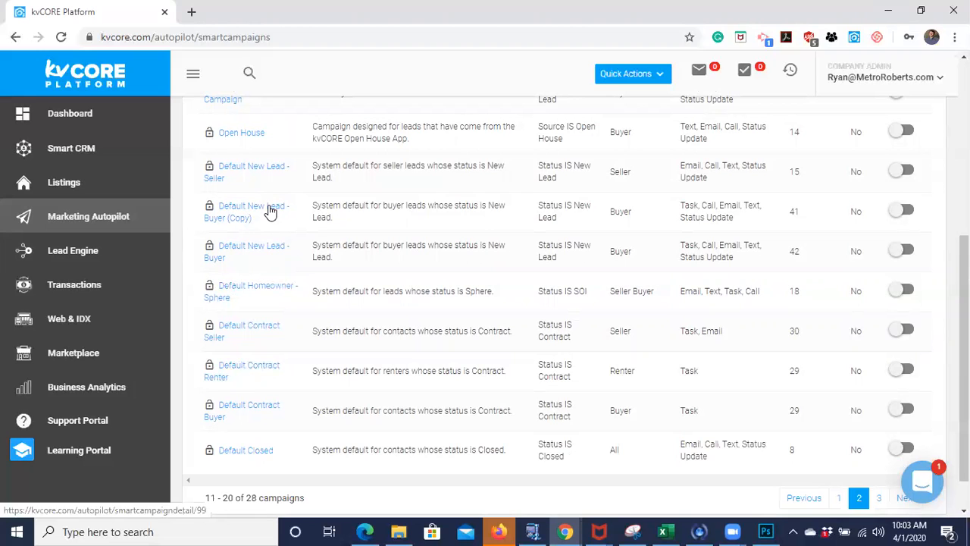
scroll(269, 210, "up", 1)
scroll(269, 211, "down", 1)
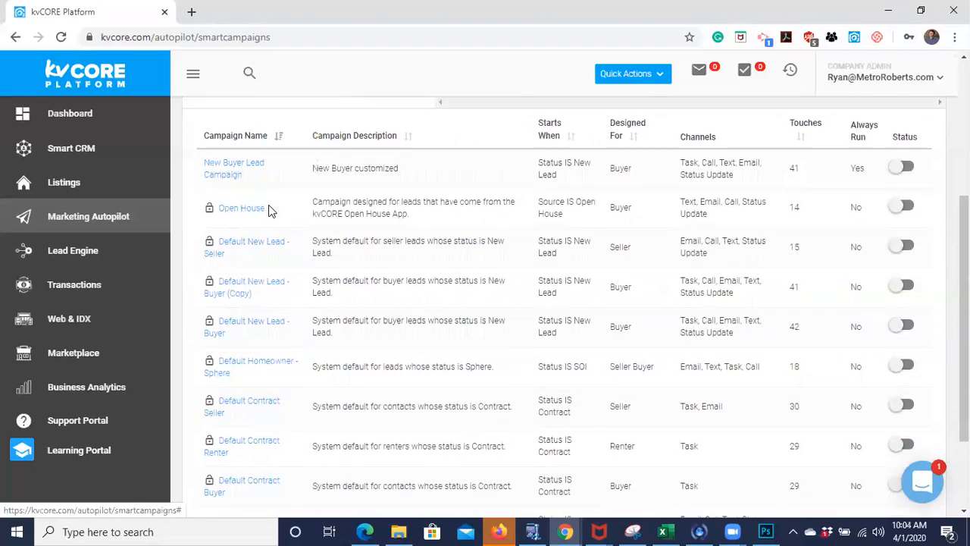
scroll(269, 210, "down", 1)
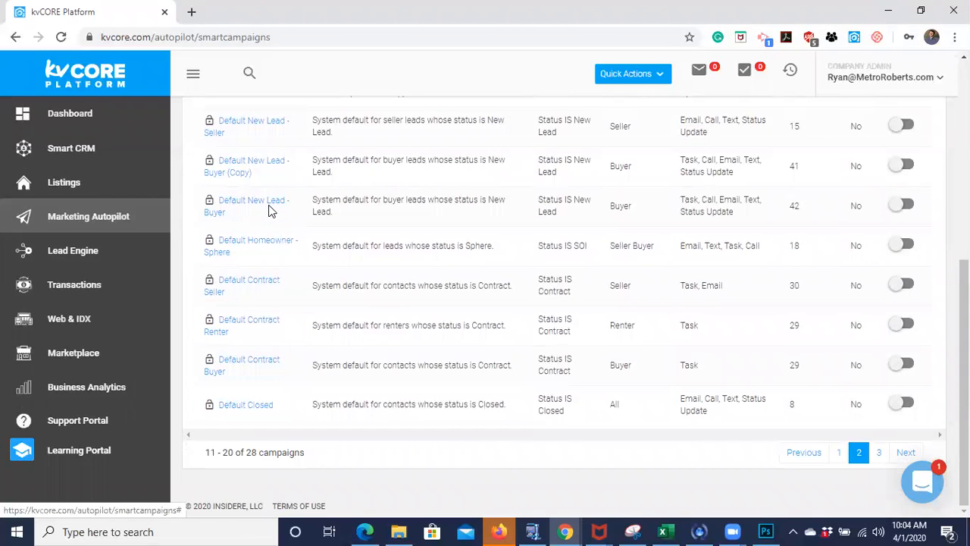
scroll(269, 211, "up", 1)
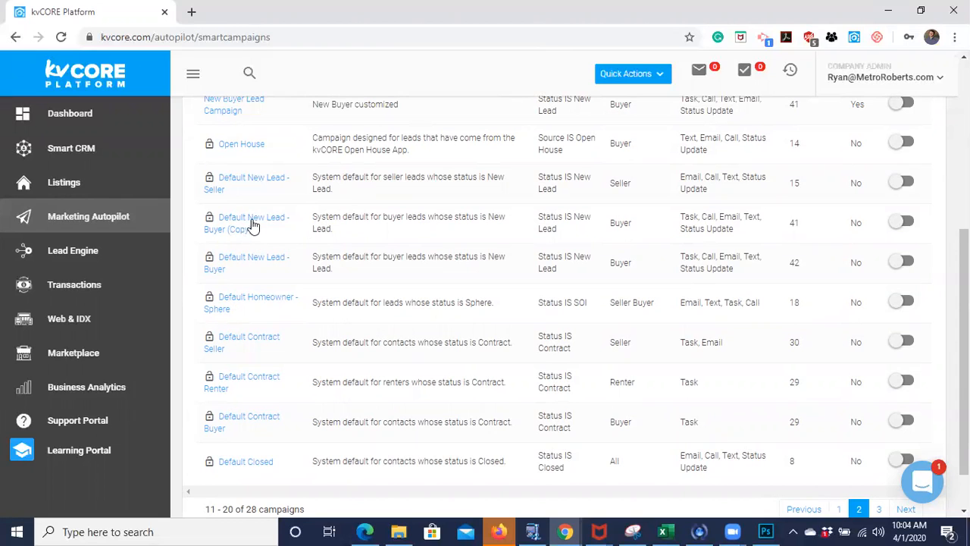
scroll(307, 281, "down", 1)
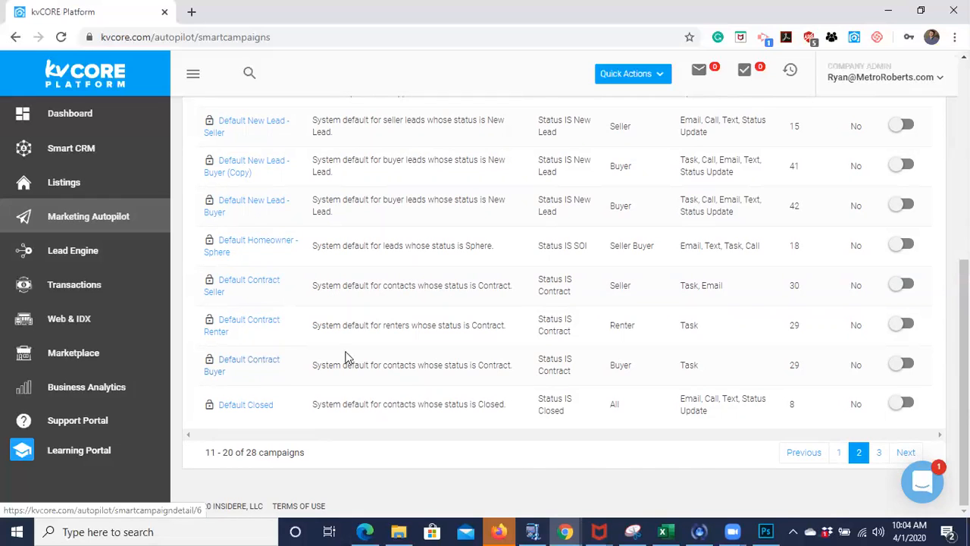
- View page 3 of the My Library campaigns and return to page 2
left_click(879, 451)
scroll(531, 254, "up", 1)
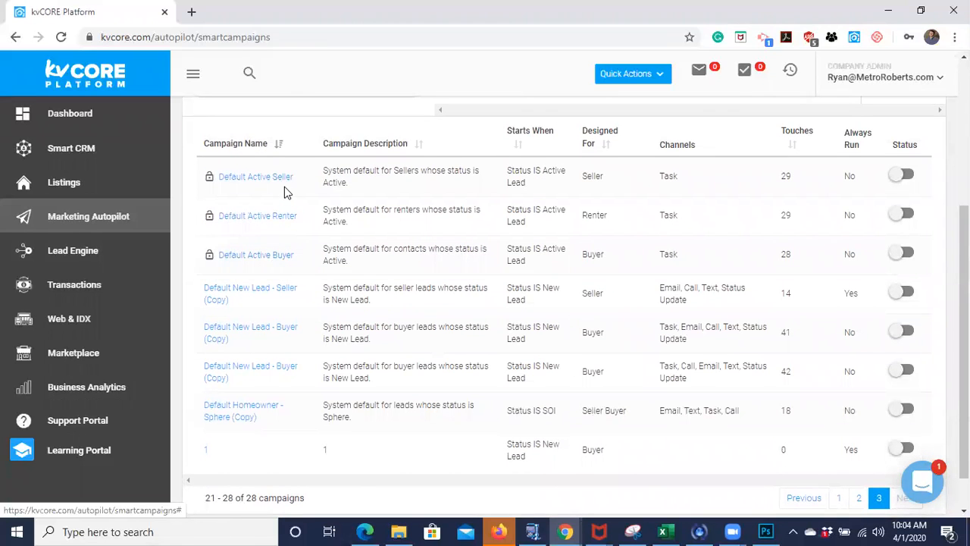
left_click(856, 500)
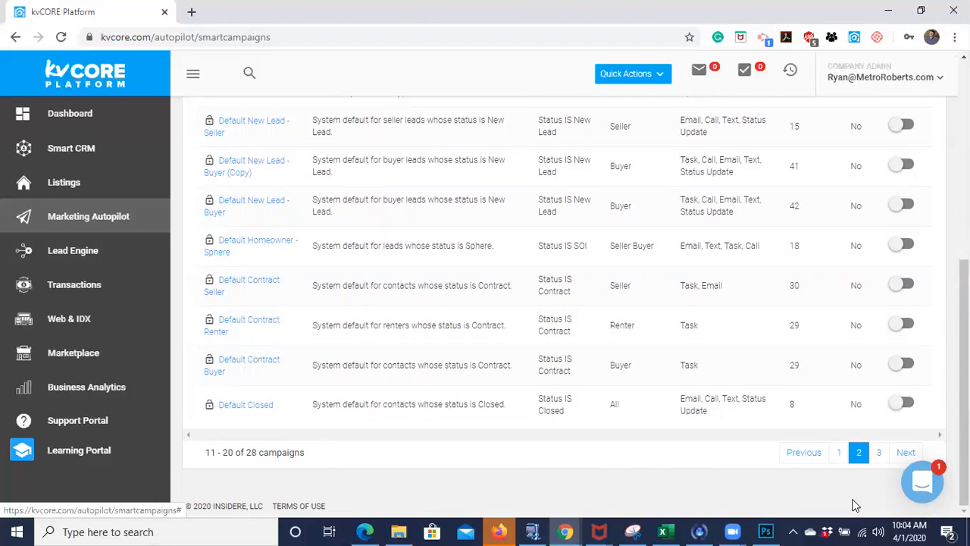
- Review the Channels column and highlight the Task and Call channels of the Default New Lead - Buyer (Copy) campaign
scroll(718, 273, "up", 1)
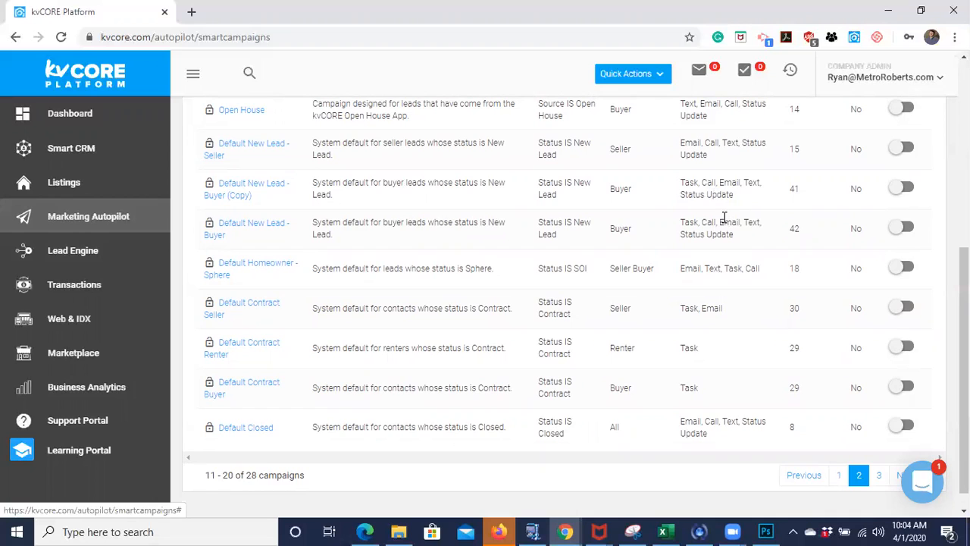
scroll(724, 216, "up", 1)
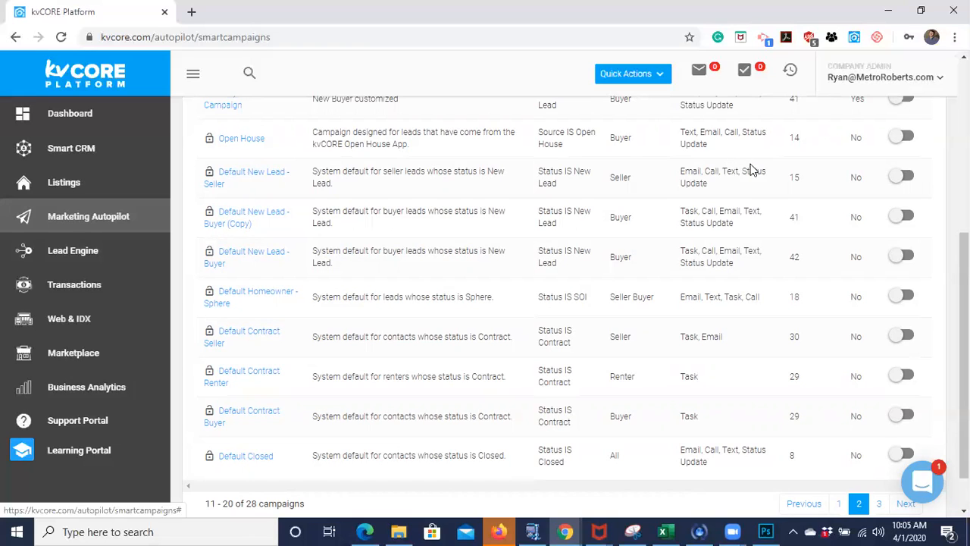
scroll(731, 198, "up", 1)
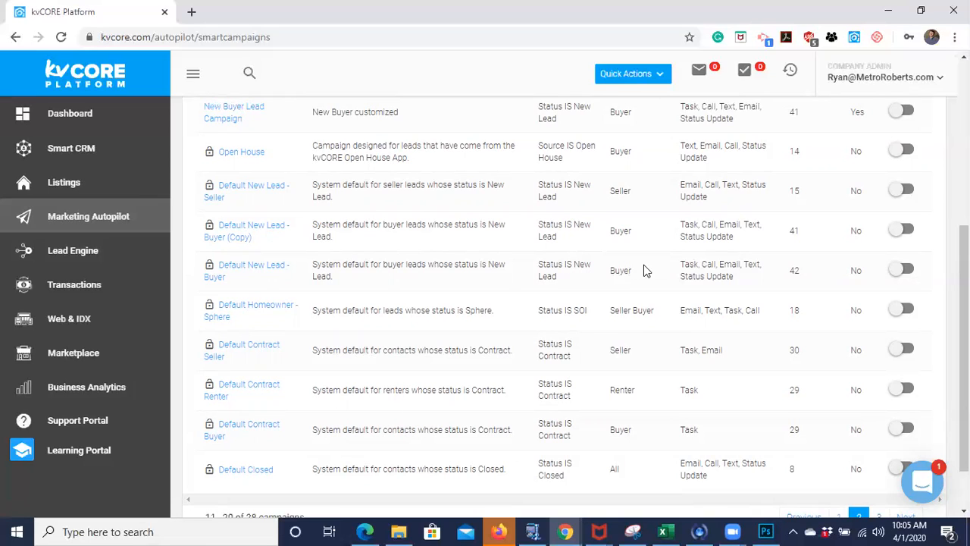
double_click(690, 225)
double_click(708, 224)
- Open the Dashboard in a new browser tab, check its Calls and Tasks summary, and return to the campaign library
right_click(76, 119)
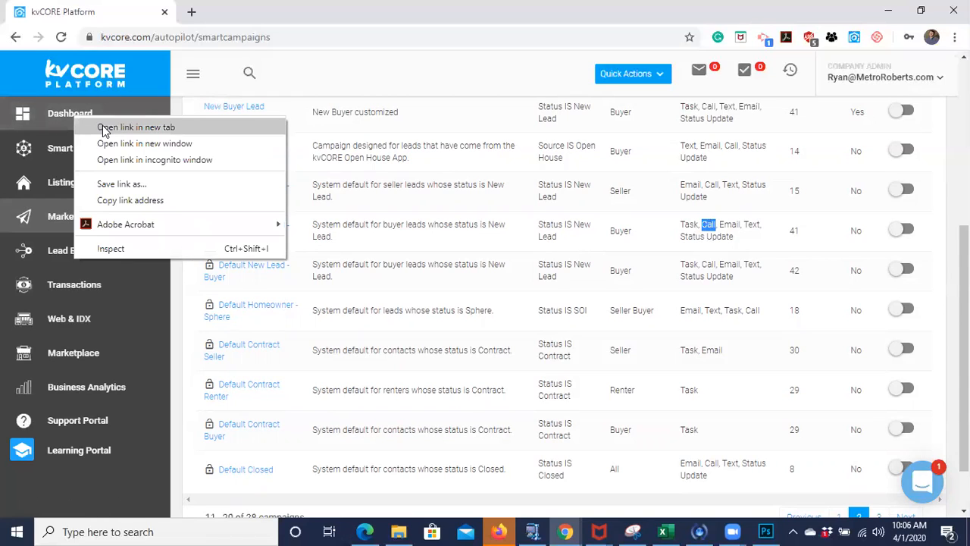
left_click(103, 125)
left_click(216, 24)
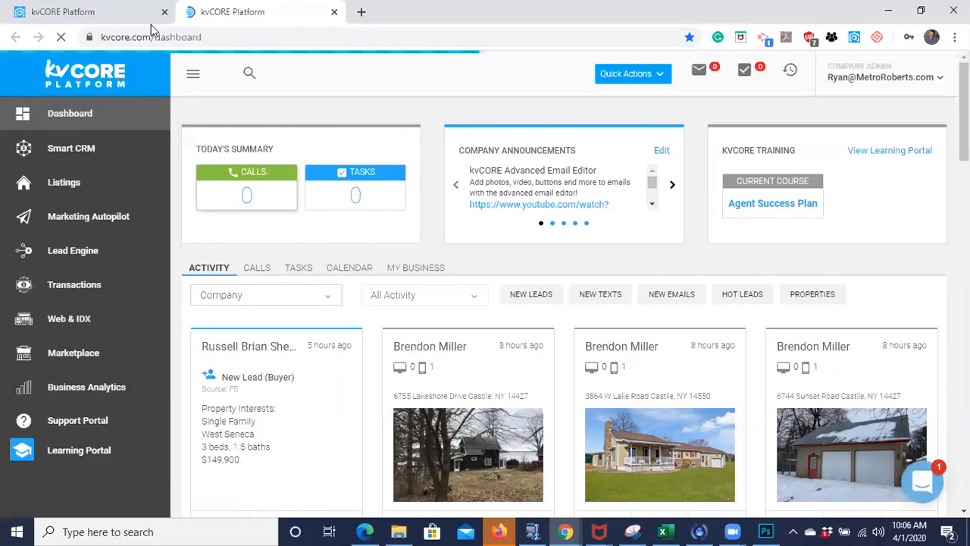
left_click(109, 16)
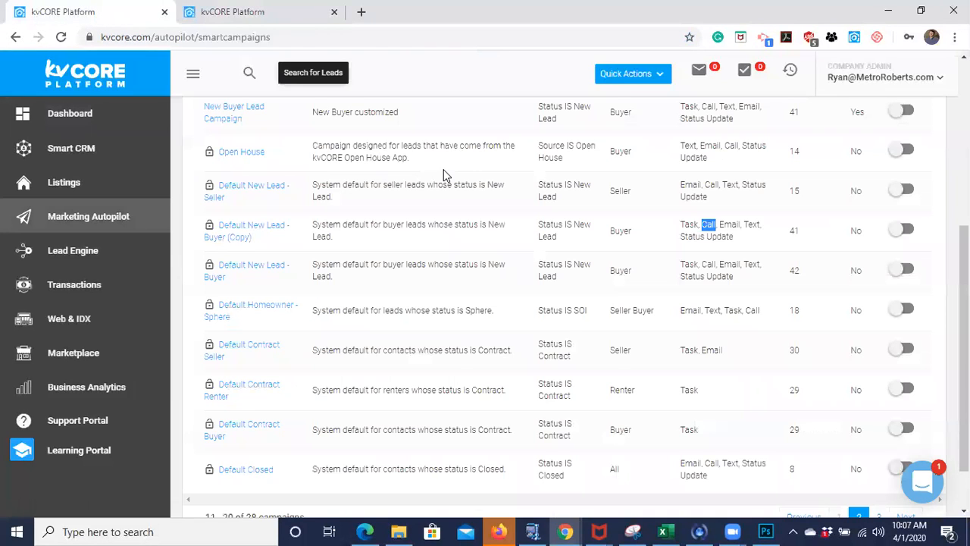
left_click(296, 14)
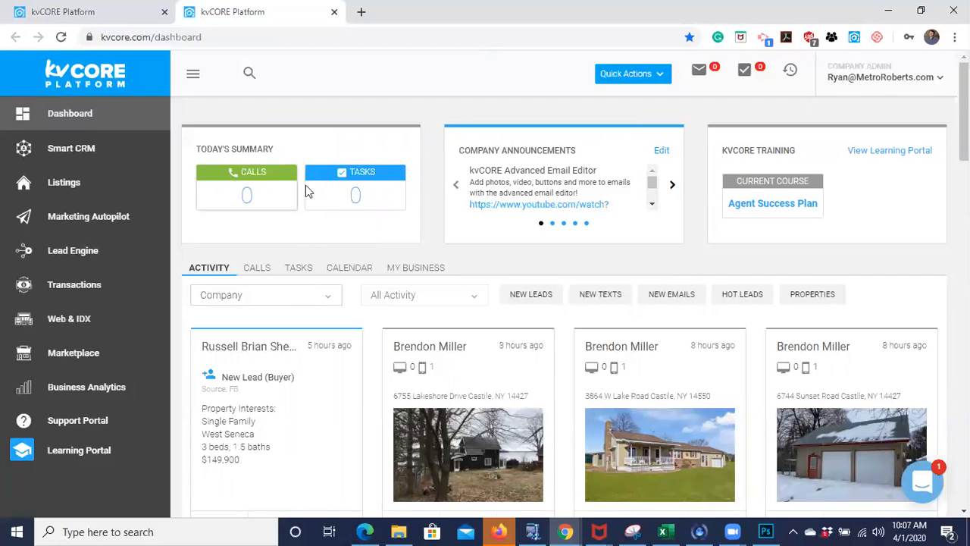
left_click(95, 9)
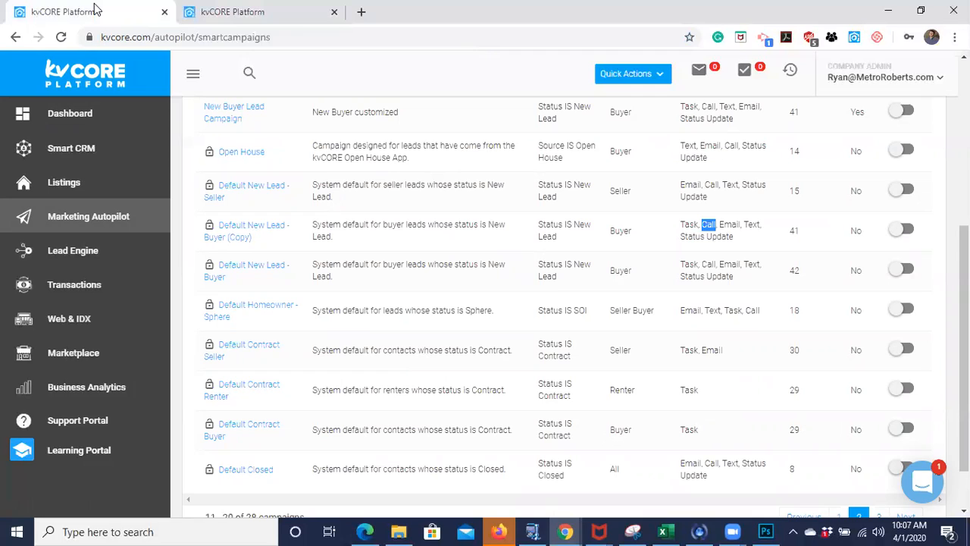
- Highlight the Email and Text channels of the Default New Lead - Buyer (Copy) campaign
double_click(727, 225)
double_click(751, 224)
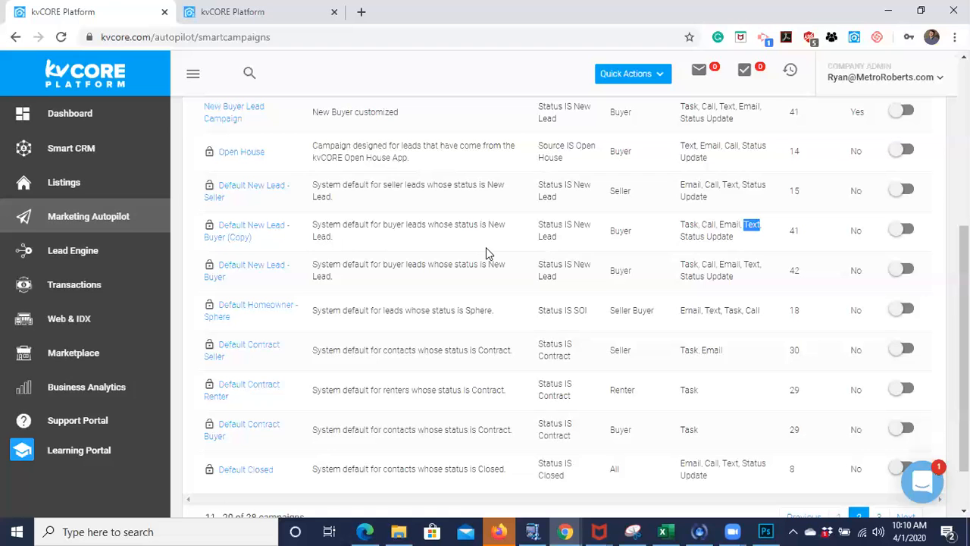
scroll(486, 247, "up", 4)
scroll(486, 247, "down", 5)
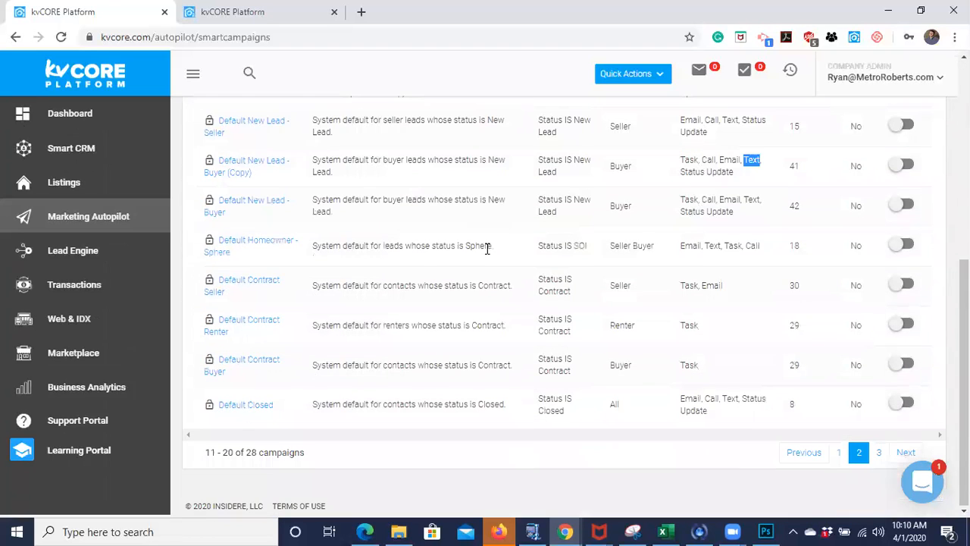
scroll(487, 248, "up", 5)
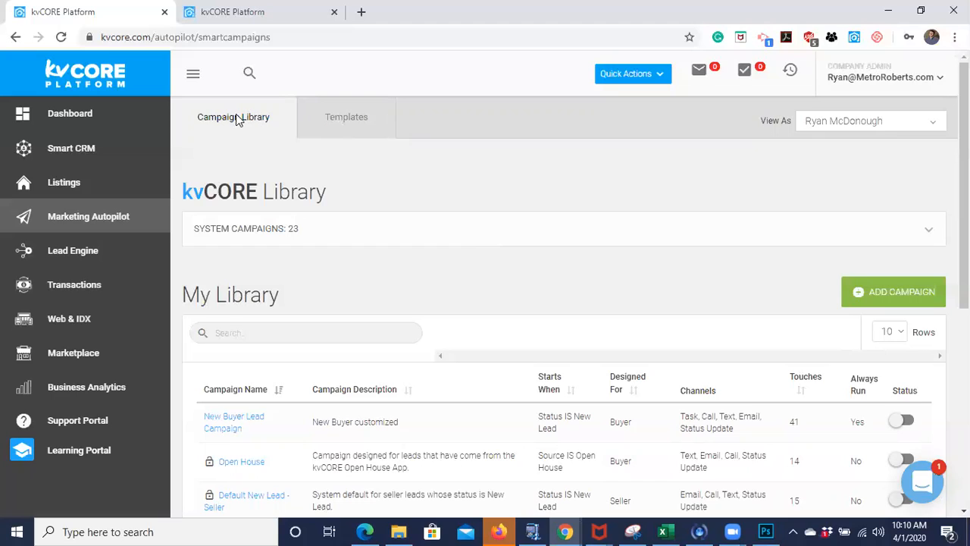
- Open the smart campaign templates and view the email and text message lists
left_click(362, 124)
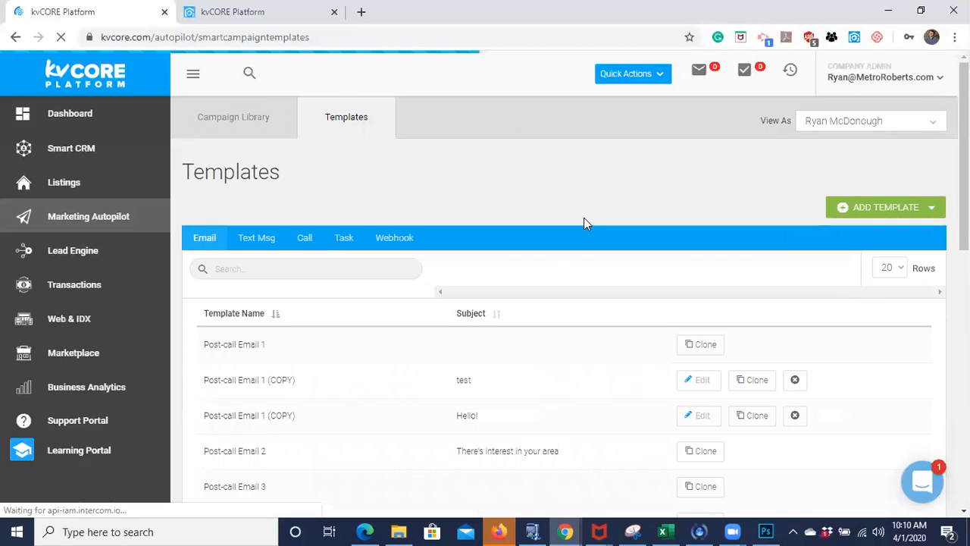
scroll(584, 220, "down", 4)
scroll(584, 220, "up", 4)
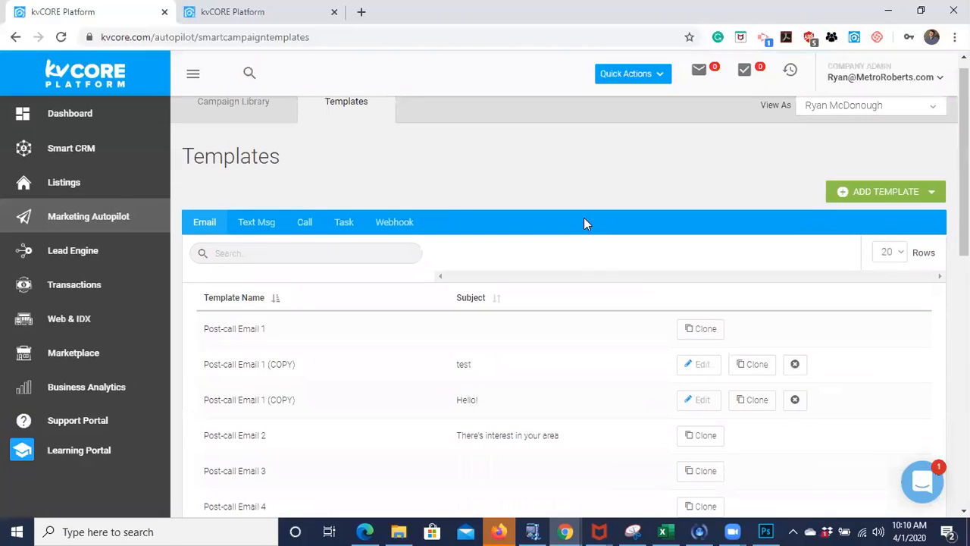
left_click(256, 224)
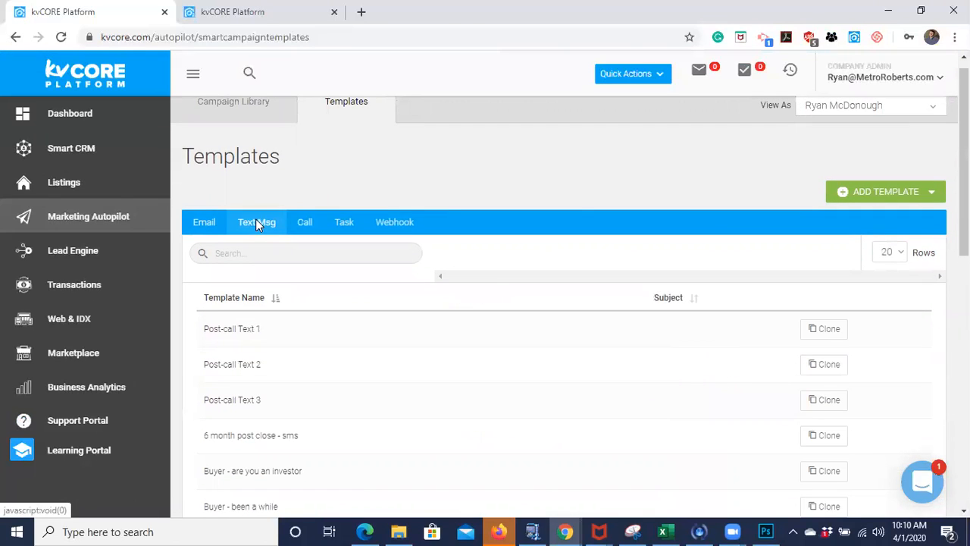
- Display the call templates and look through the whole list
left_click(304, 224)
scroll(366, 356, "down", 2)
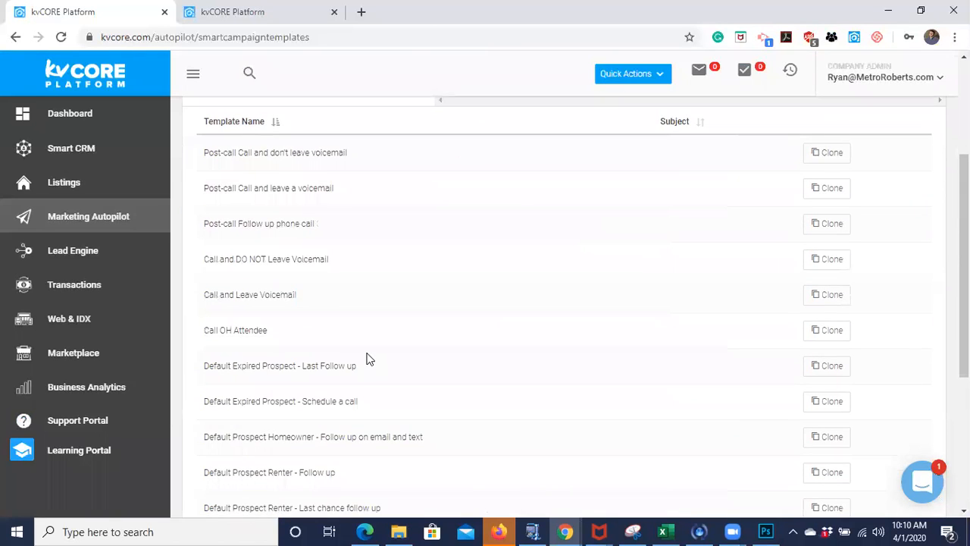
scroll(366, 358, "down", 2)
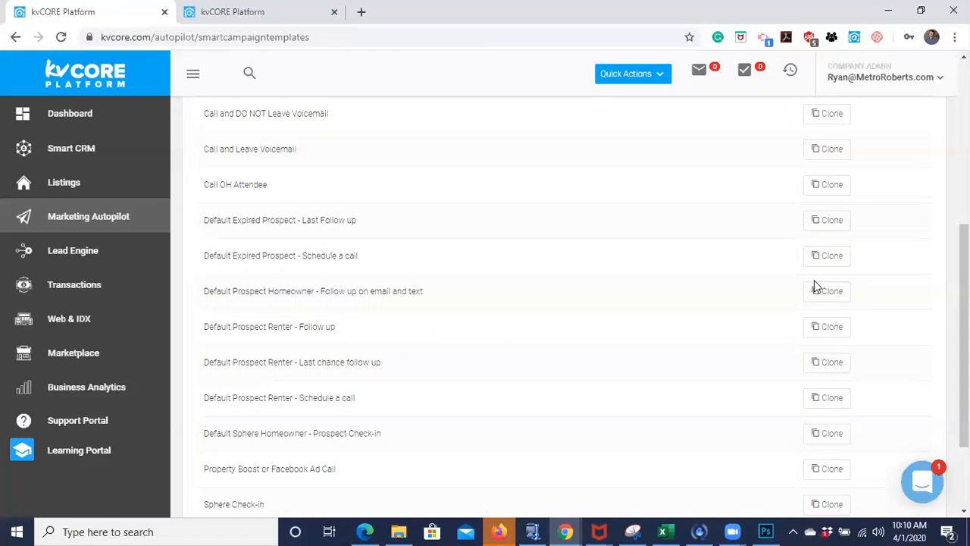
scroll(665, 277, "up", 5)
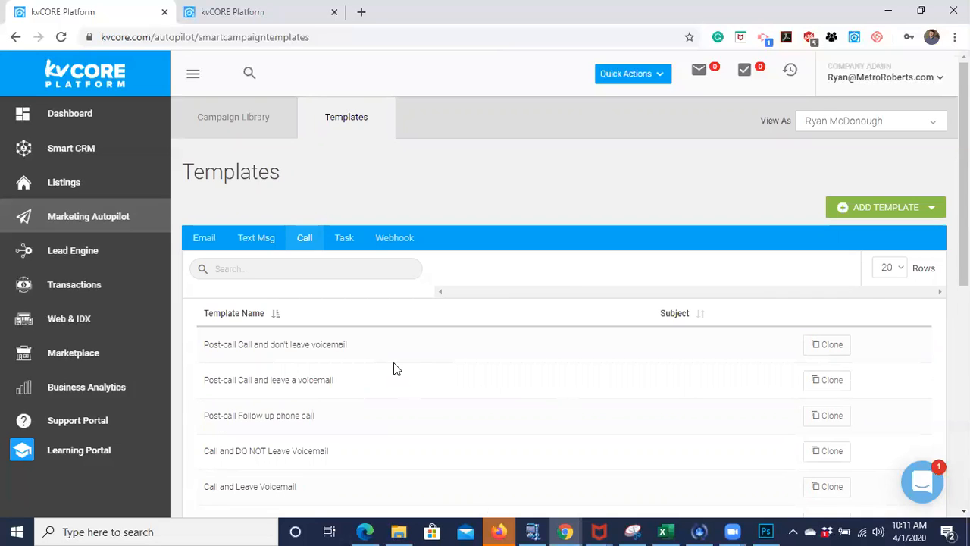
- Display the task templates, look through the list and highlight the Sphere Check-in template
left_click(343, 239)
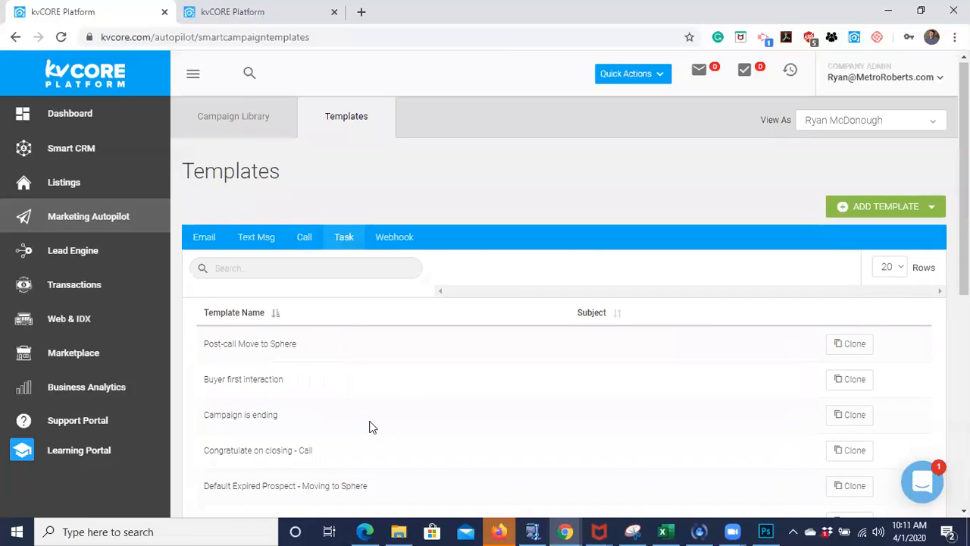
scroll(370, 426, "down", 3)
scroll(370, 427, "down", 3)
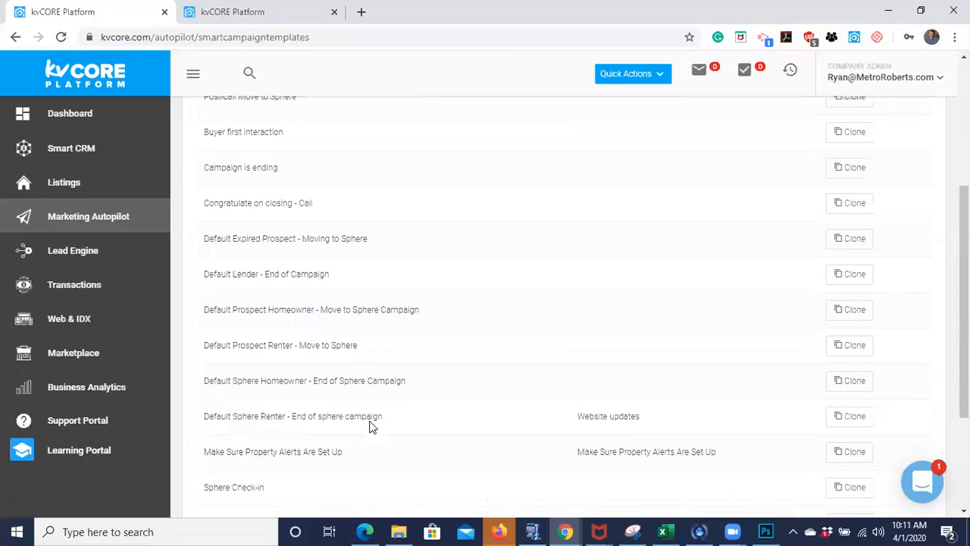
scroll(371, 427, "up", 1)
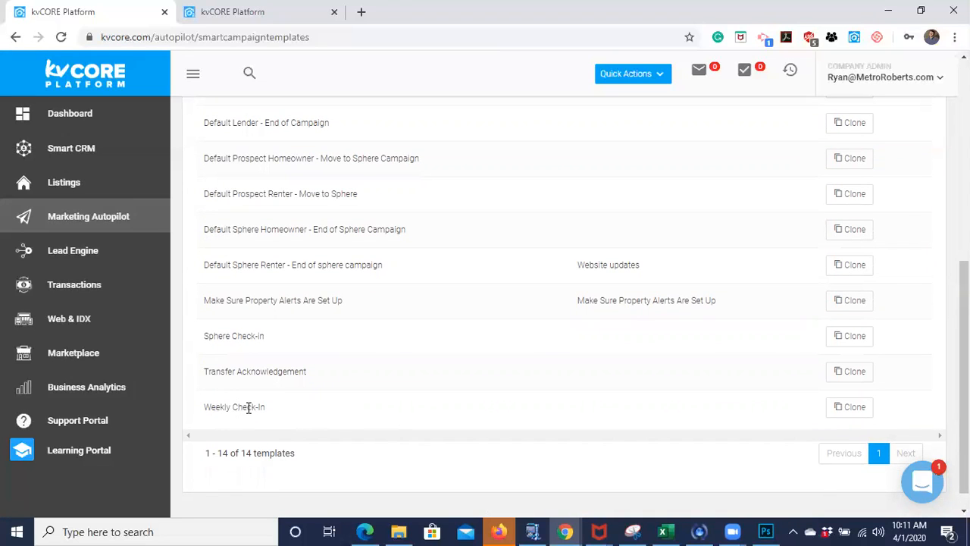
left_click_drag(203, 336, 264, 350)
left_click(264, 347)
scroll(264, 347, "up", 2)
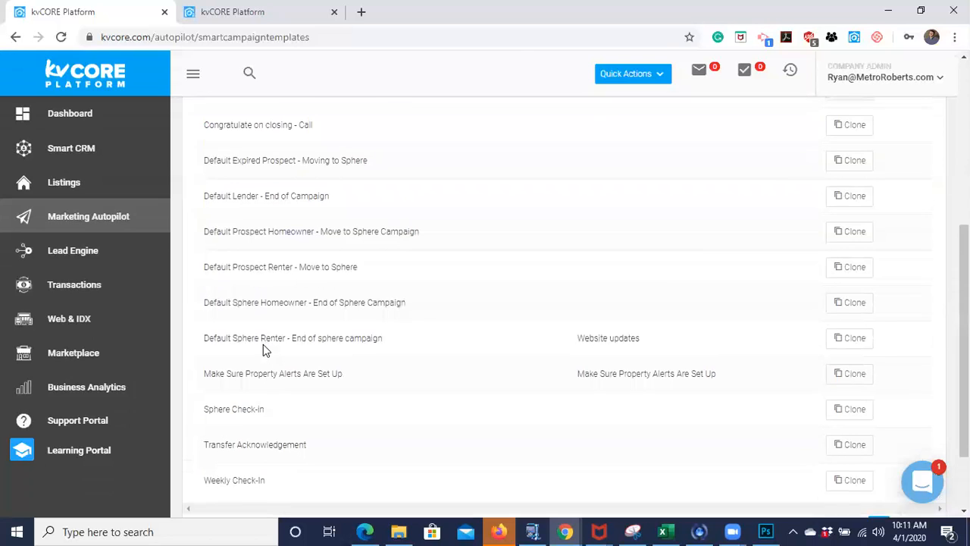
- Look through the full list of task templates again, including Make Sure Property Alerts Are Set Up, with a brief check of the dashboard
scroll(277, 402, "up", 3)
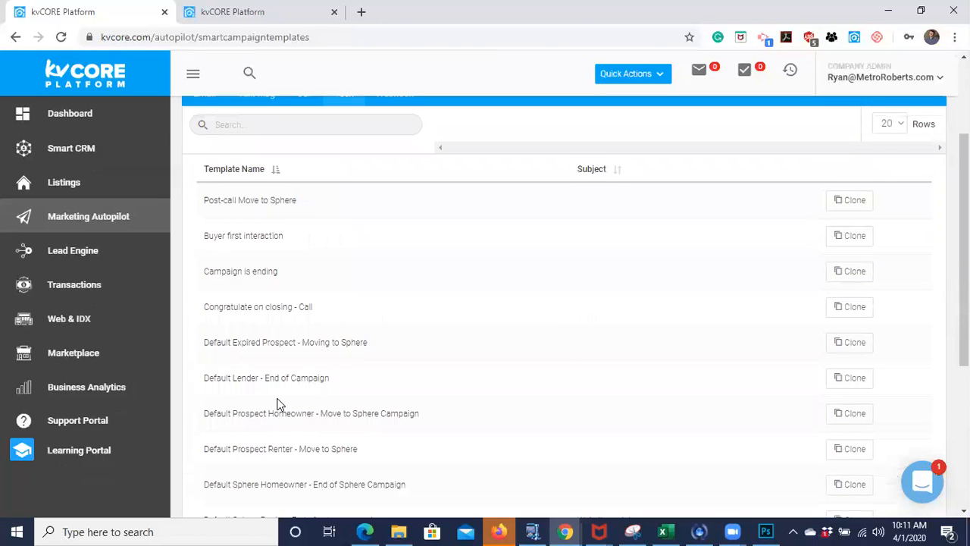
scroll(278, 402, "down", 5)
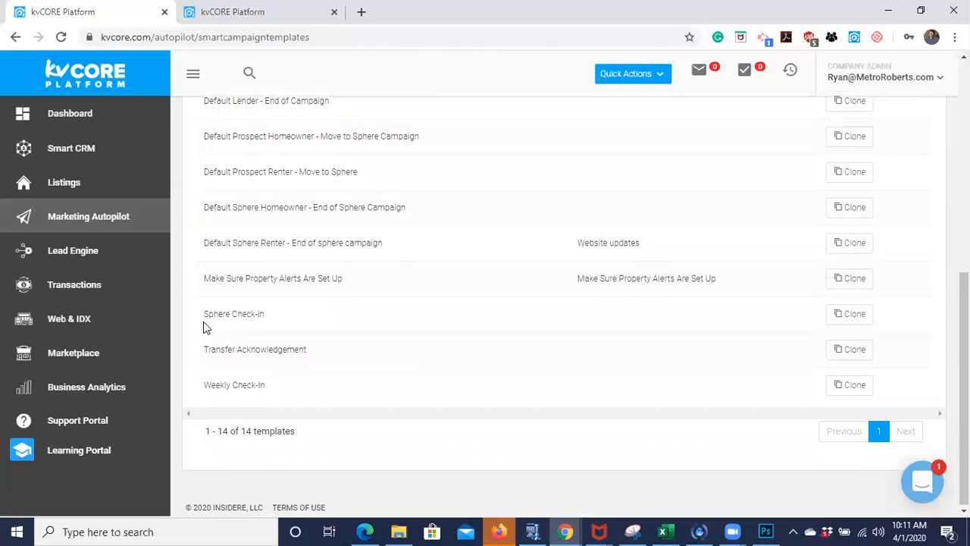
scroll(265, 332, "up", 3)
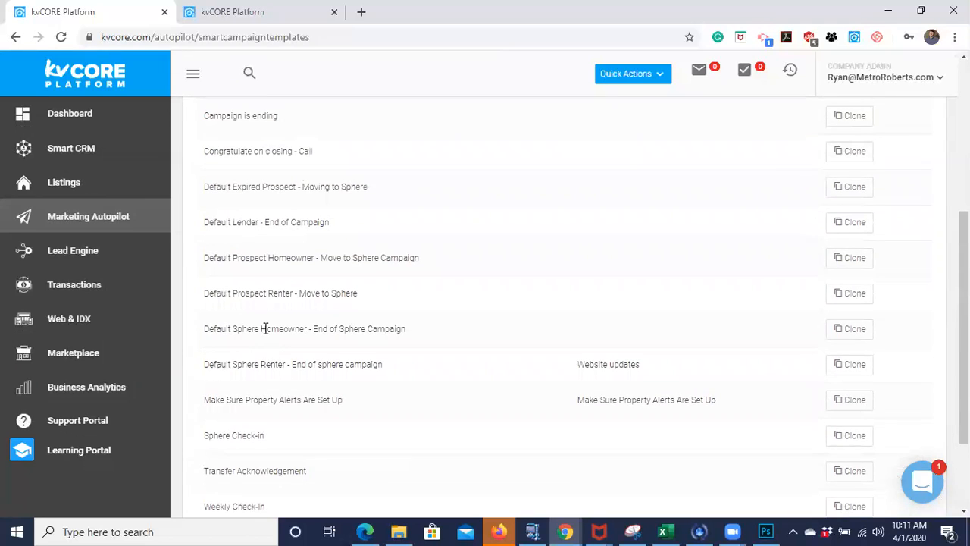
scroll(265, 332, "up", 3)
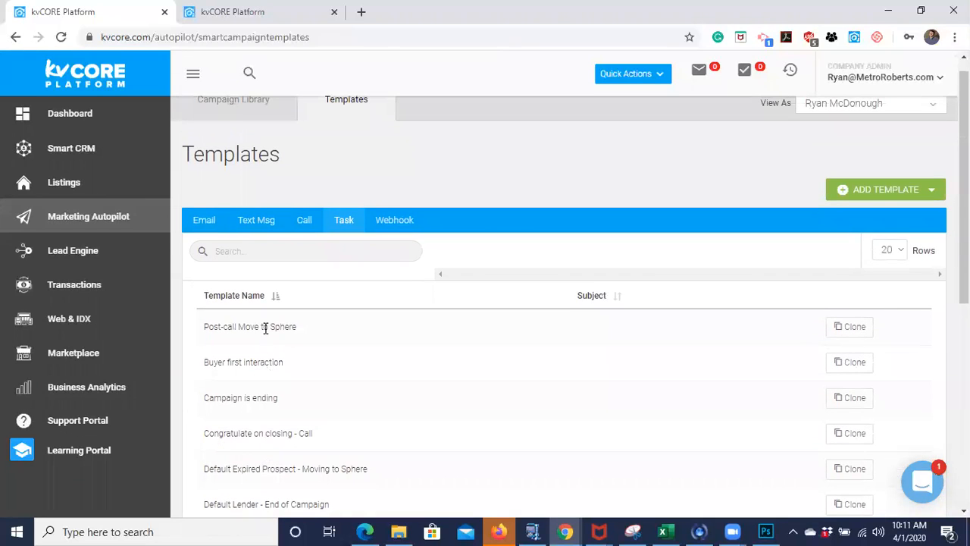
scroll(265, 328, "up", 1)
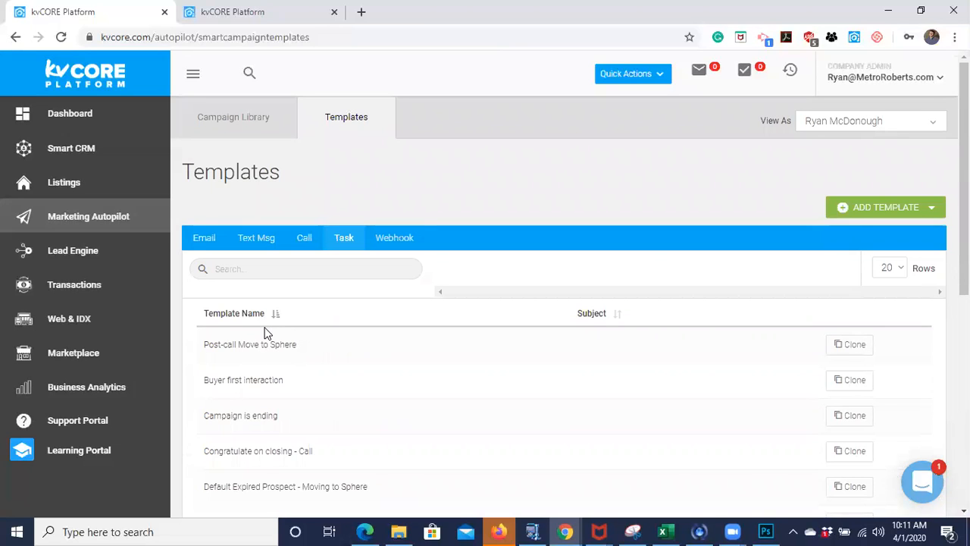
left_click(258, 12)
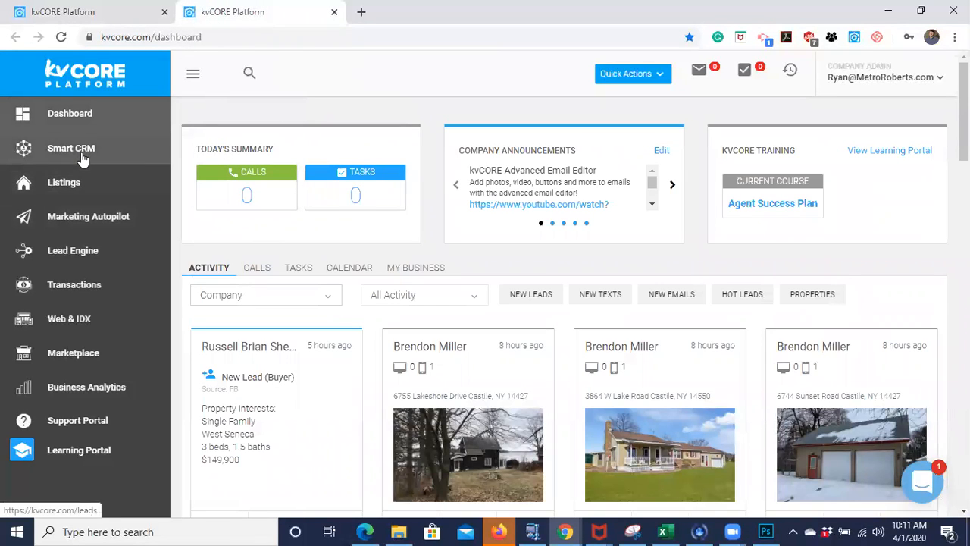
left_click(97, 13)
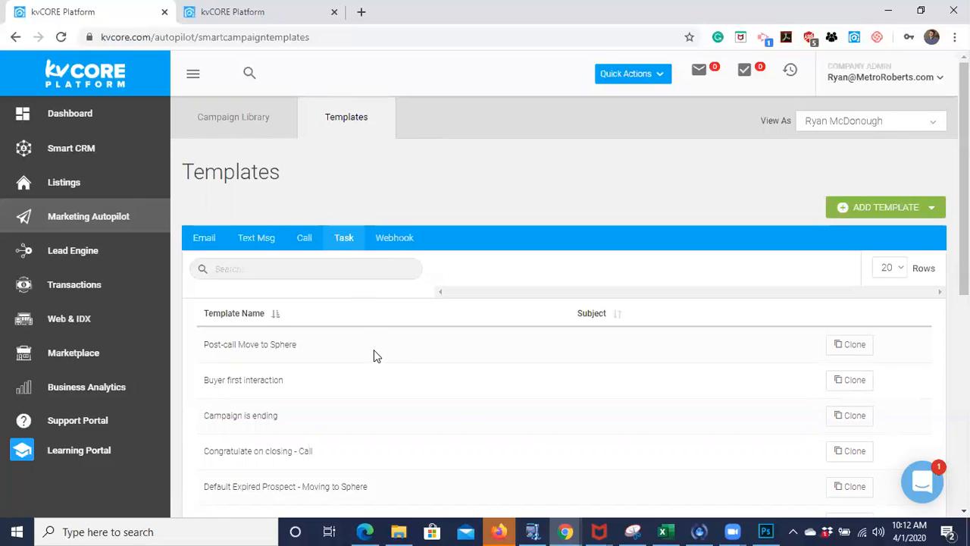
scroll(374, 354, "down", 3)
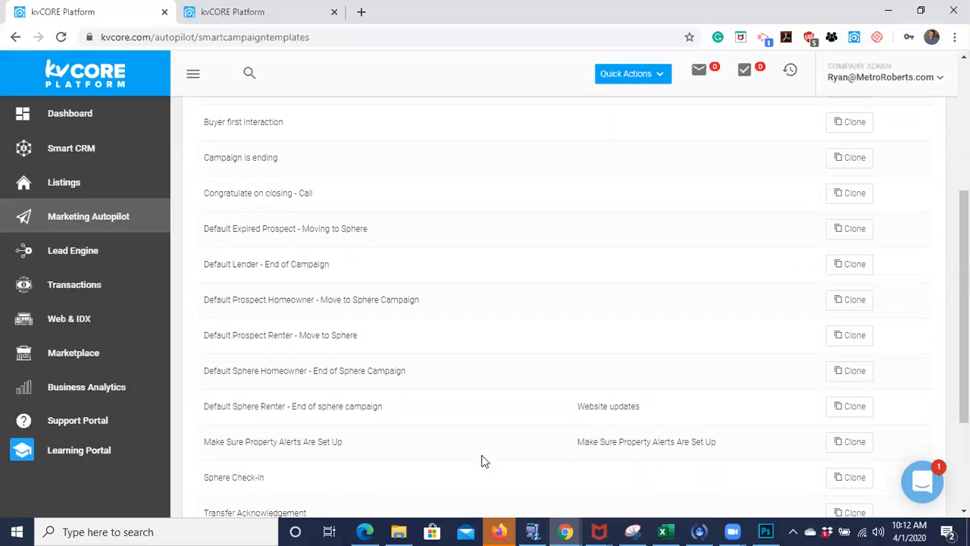
scroll(263, 475, "up", 1)
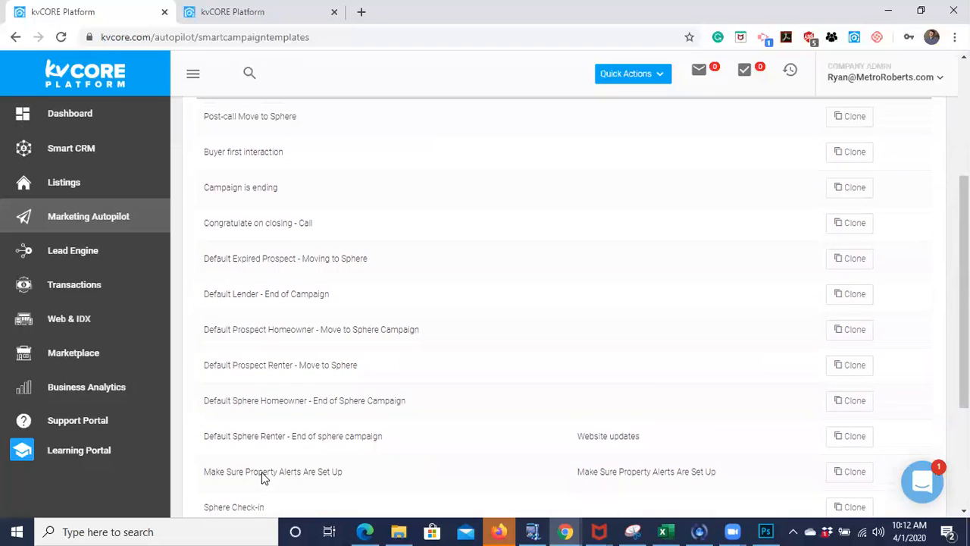
scroll(262, 474, "down", 2)
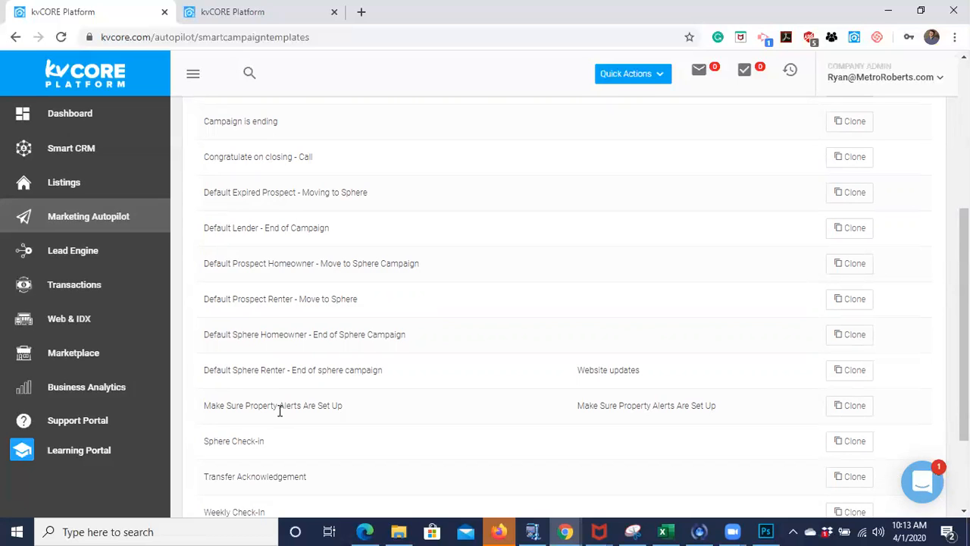
scroll(278, 410, "up", 4)
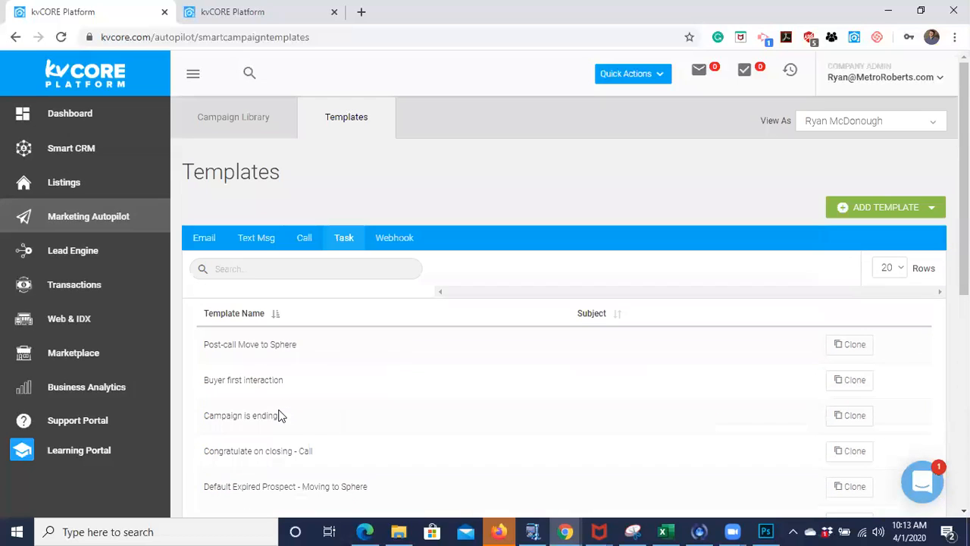
- Display the text message templates and look through the post-call, buyer and expired prospect entries
left_click(258, 244)
scroll(317, 402, "down", 8)
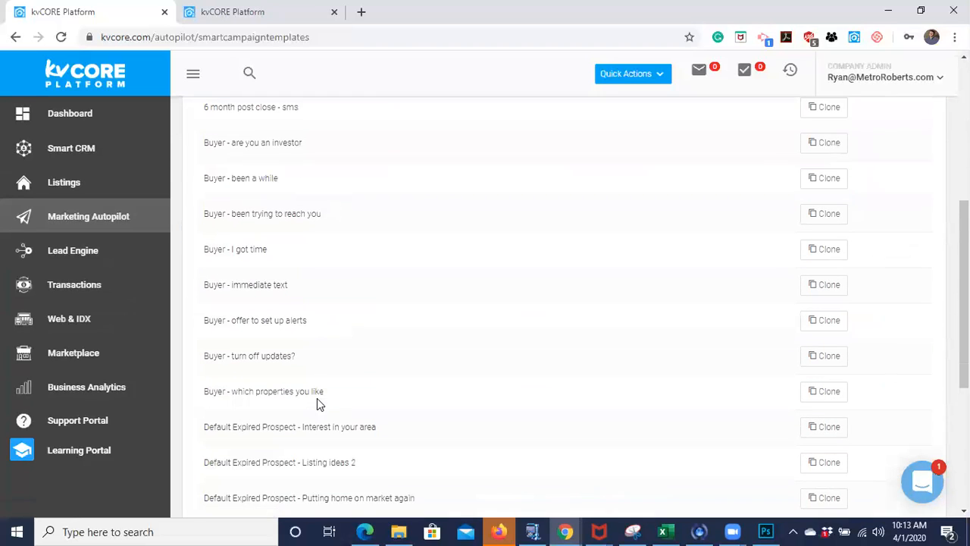
scroll(384, 453, "up", 8)
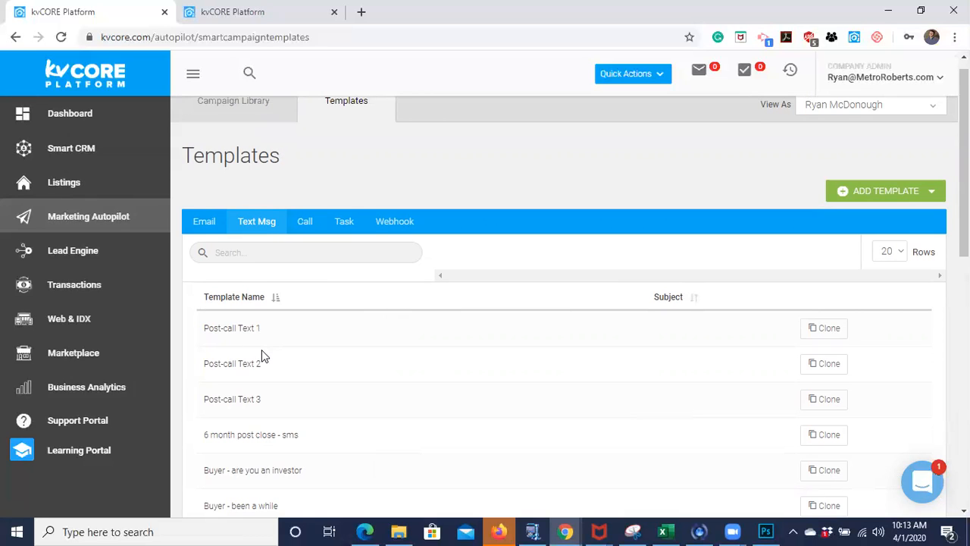
scroll(261, 350, "down", 1)
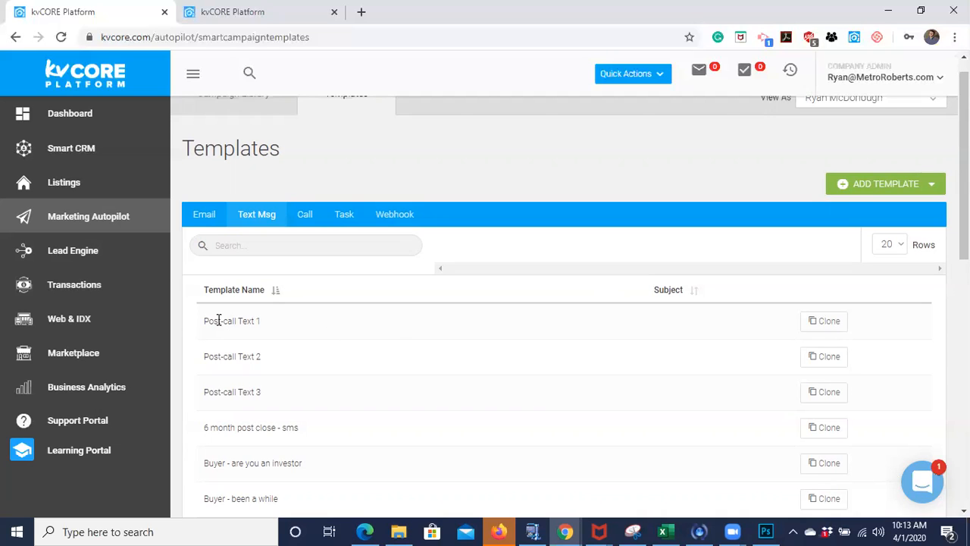
- Read the message content of the Post-call Text 1 template in its clone form and close it without cloning
left_click(818, 327)
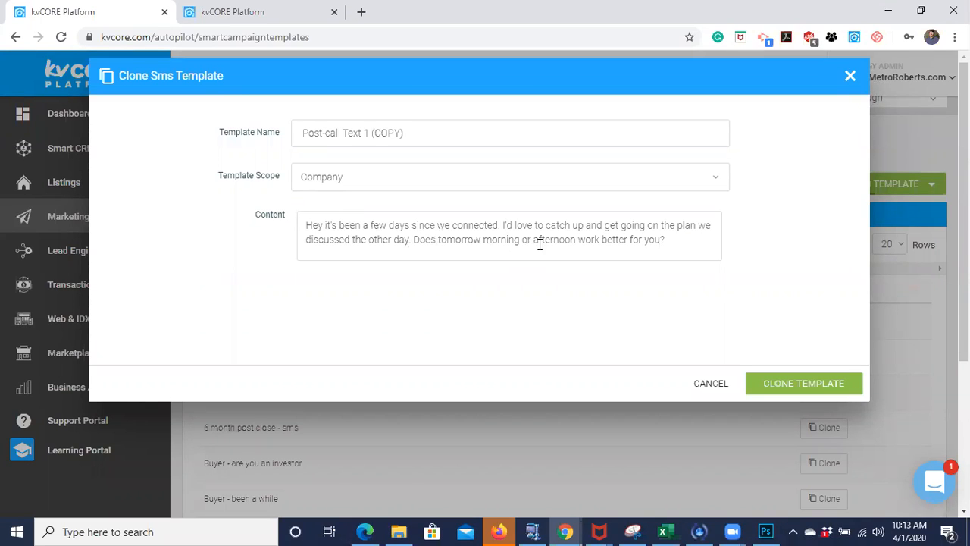
left_click(716, 390)
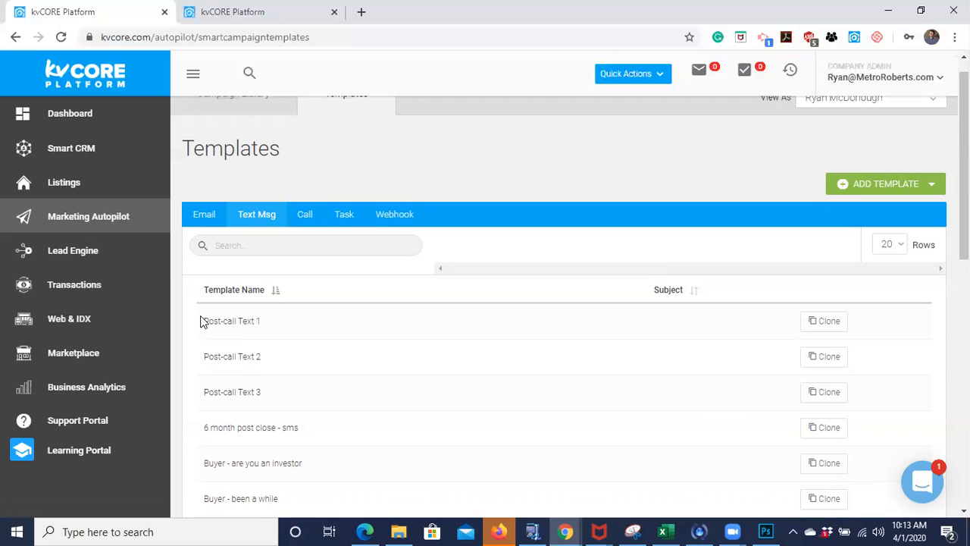
left_click(821, 323)
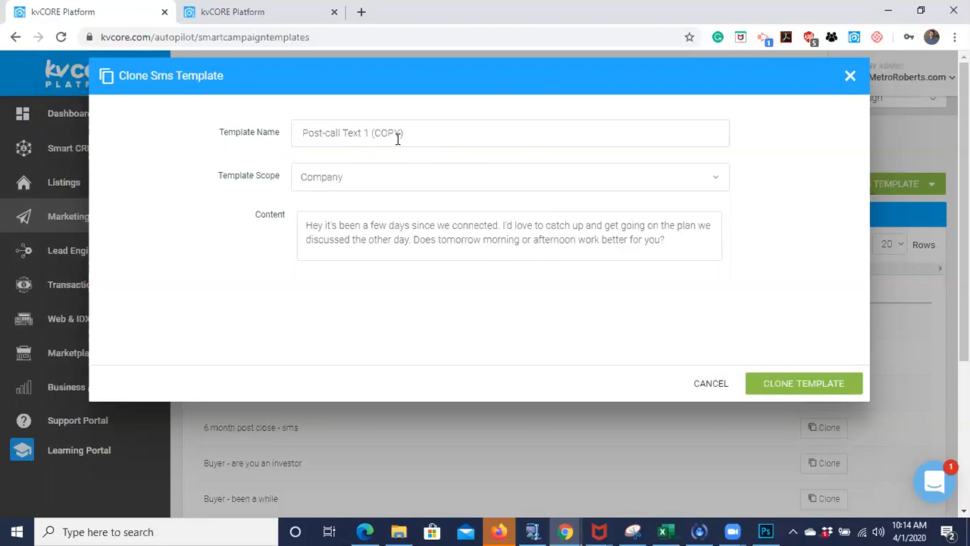
left_click(710, 384)
- Find the Buyer - been a while text template, read its content in the clone form and close it without cloning
scroll(486, 390, "down", 2)
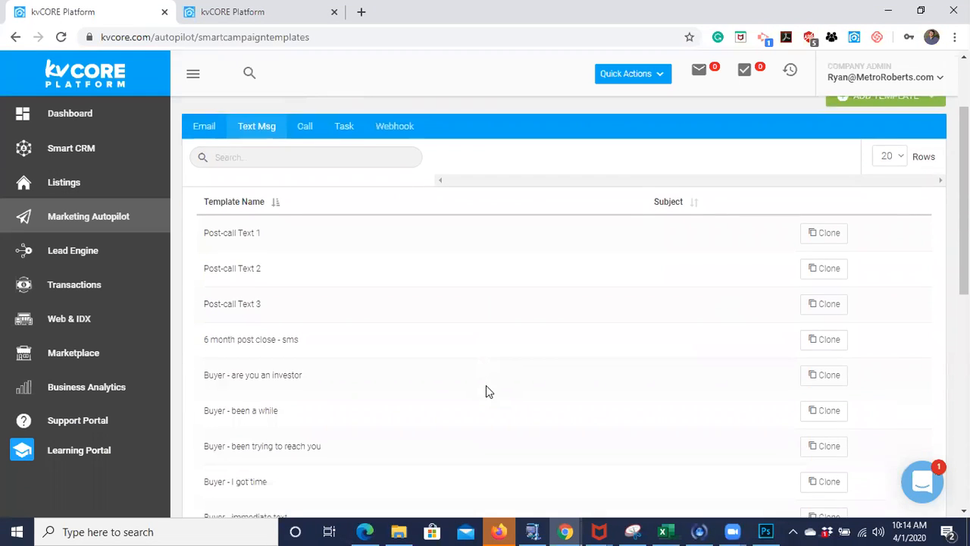
scroll(485, 387, "down", 2)
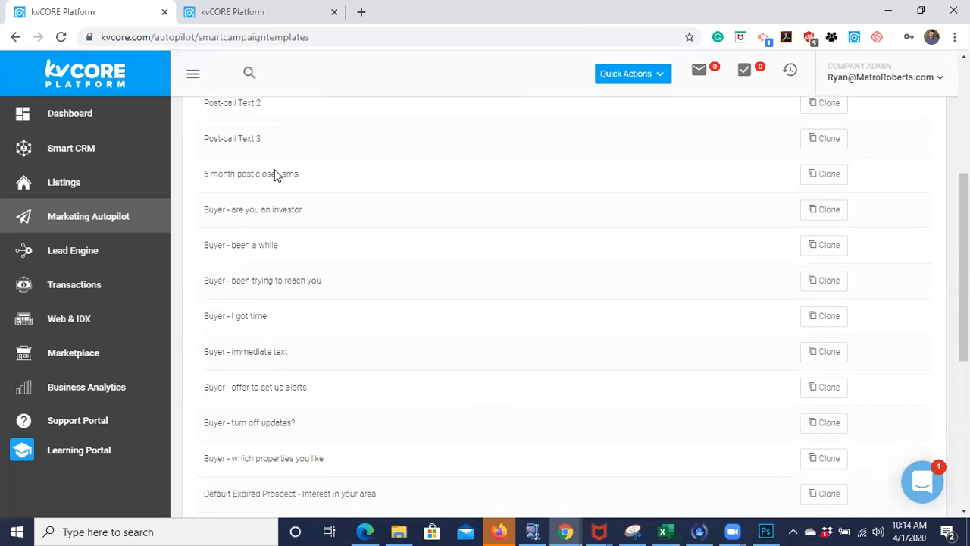
scroll(278, 313, "down", 1)
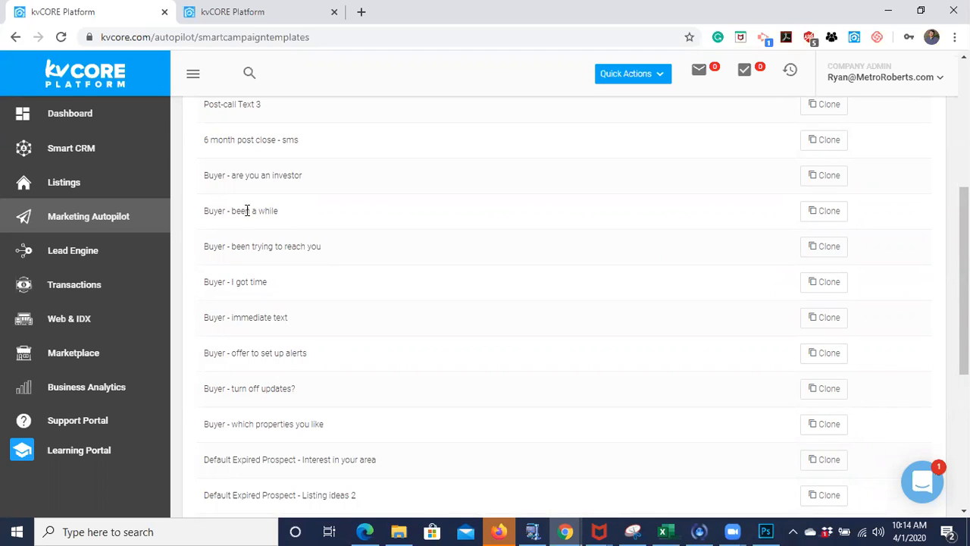
left_click(820, 215)
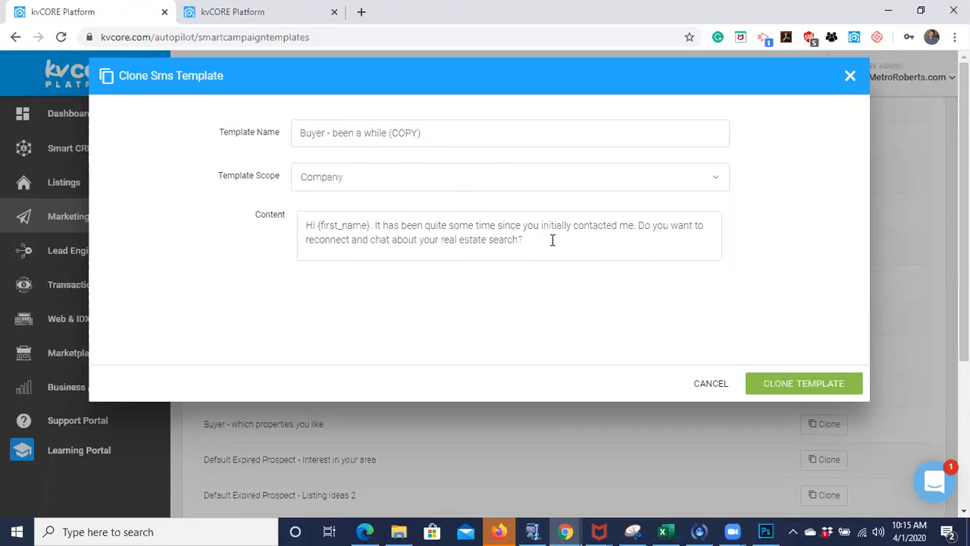
left_click(716, 383)
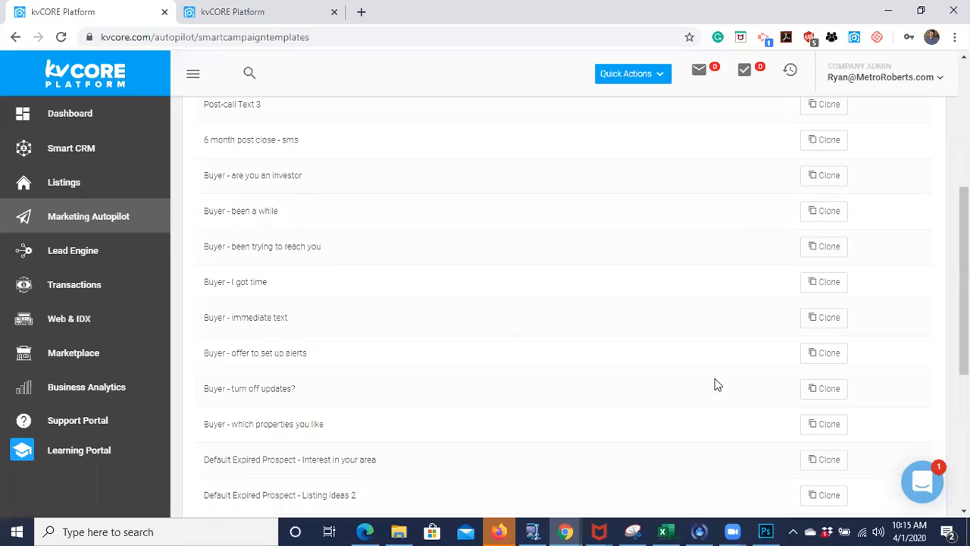
- Start a new SMS template and name it First Interaction
scroll(545, 320, "up", 4)
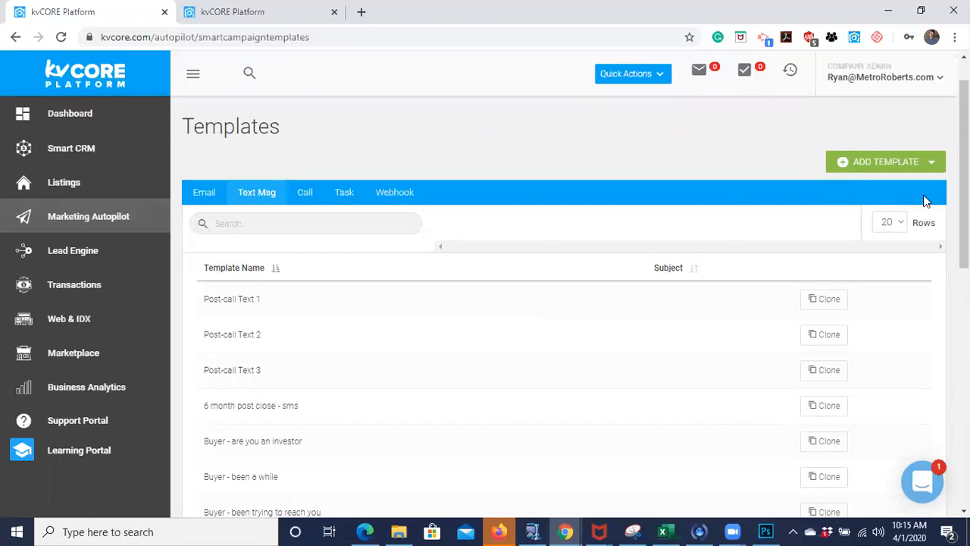
left_click(867, 166)
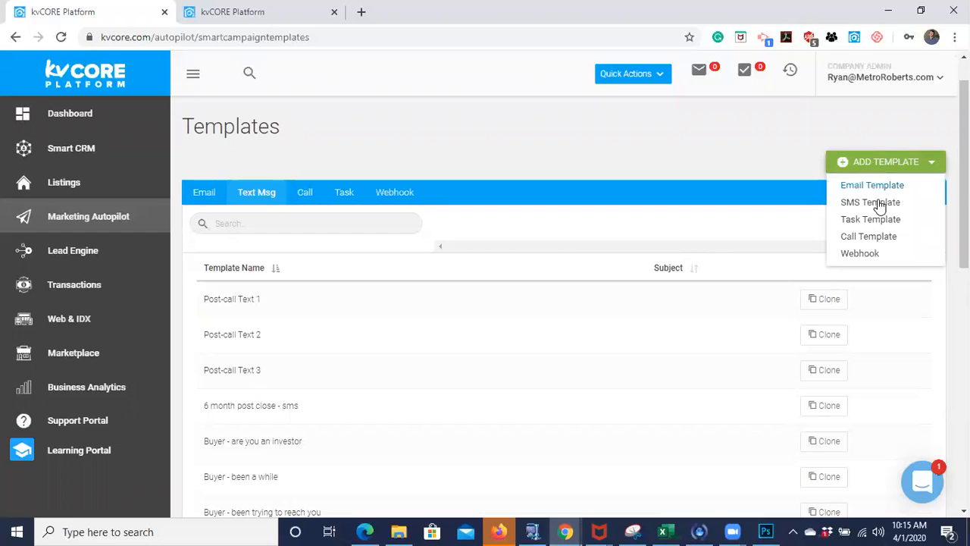
left_click(871, 202)
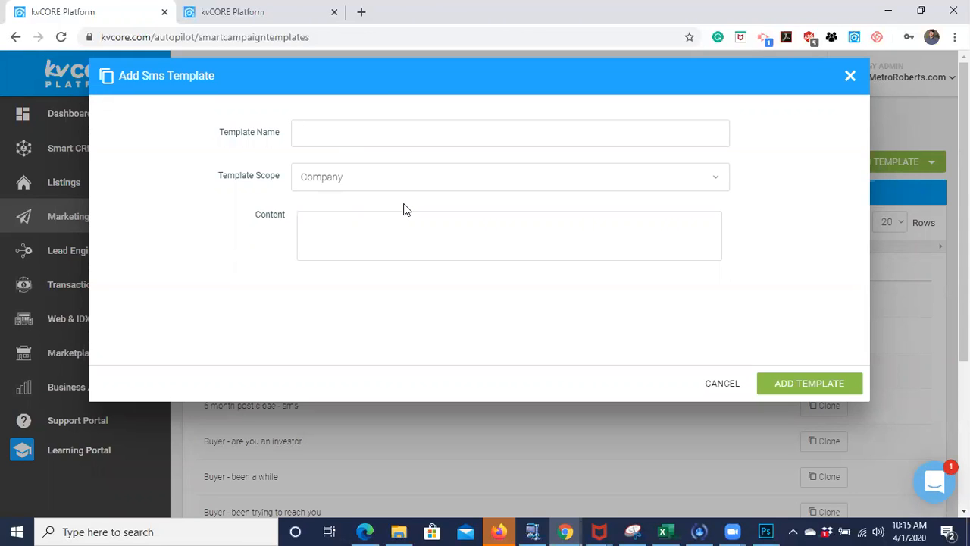
type("First InteractionH")
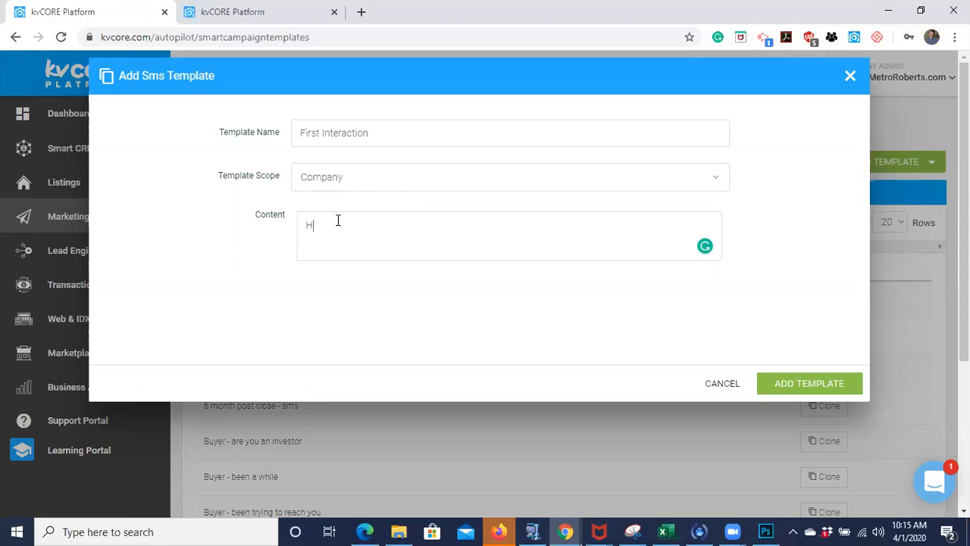
type("ello! Thanks so much for viewing my we")
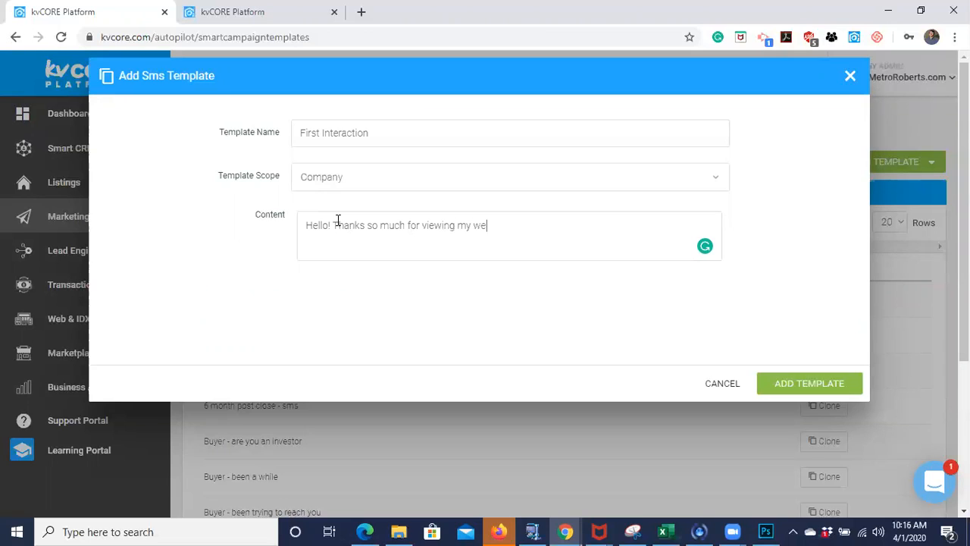
type("bsite. ")
type("I h")
type(" am an experi")
type("enced realtor")
type(" who")
type(" can help you w")
type("ith any r")
- Add the sentence "I am an experienced realtor who can help you with any of your real estate needs" to the message content
key("BackSpace")
type("of your rea")
type("l estate needs")
type(". Please ")
type("dont")
type("'t ")
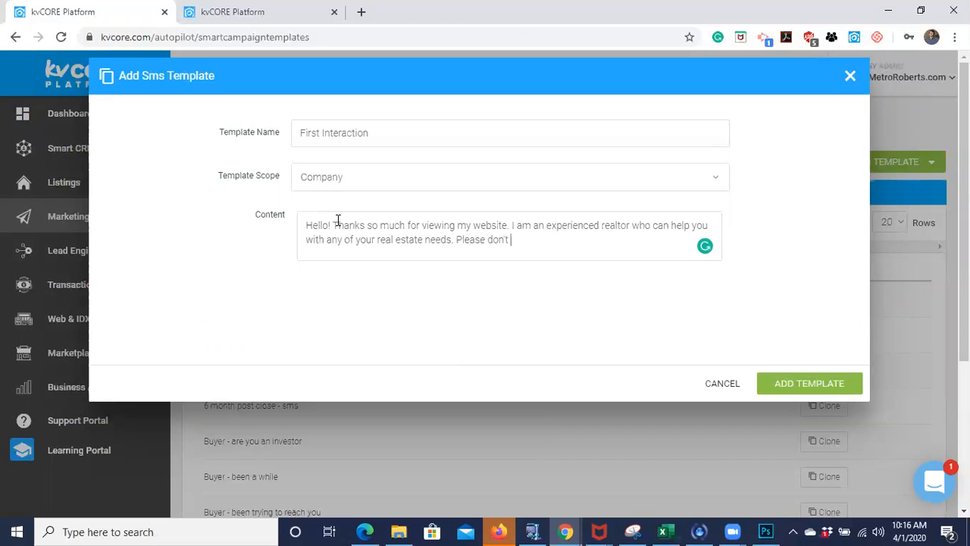
type("hesitate to give me a call")
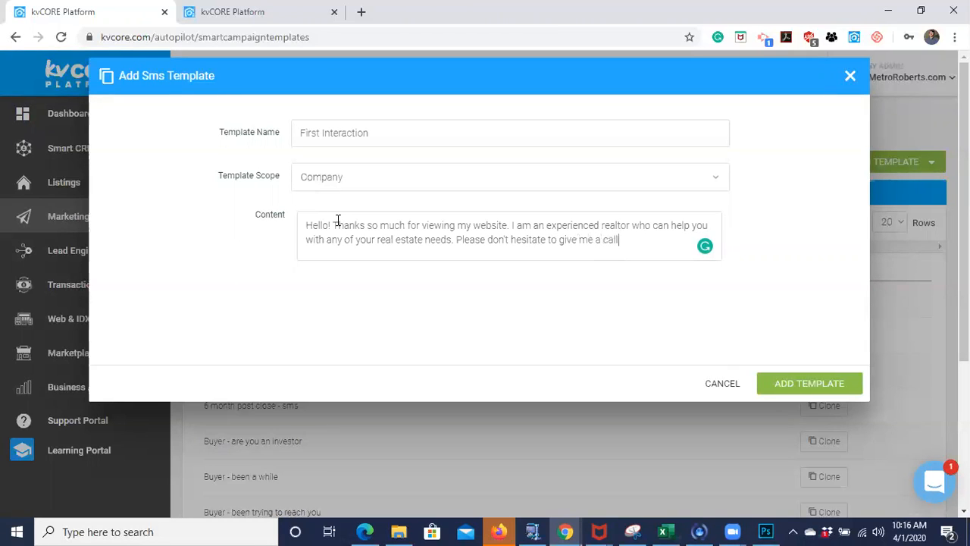
type(" a")
type("t (")
type("{")
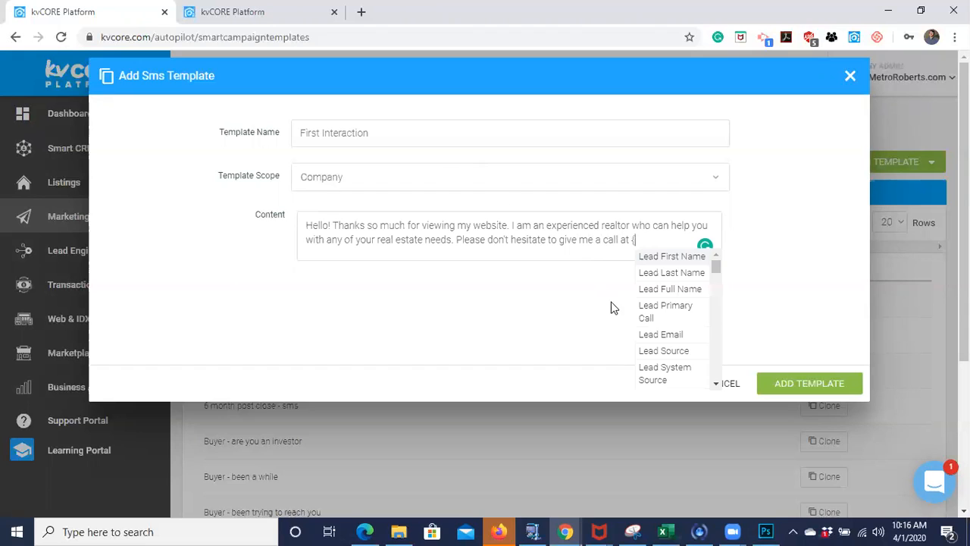
- Insert the Agent Cell Phone merge field after "give me a call at" in the message content
scroll(665, 339, "down", 1)
scroll(665, 339, "down", 5)
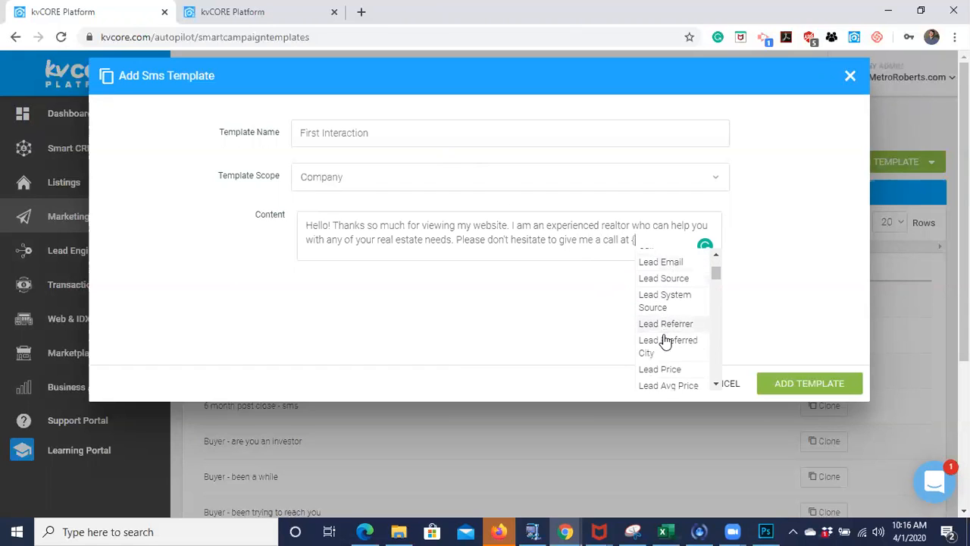
scroll(665, 339, "down", 5)
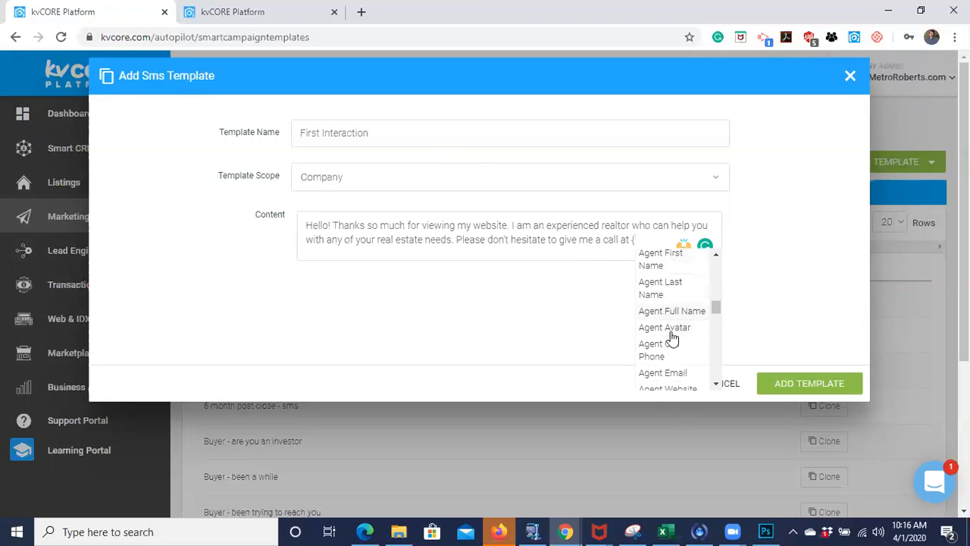
left_click(659, 349)
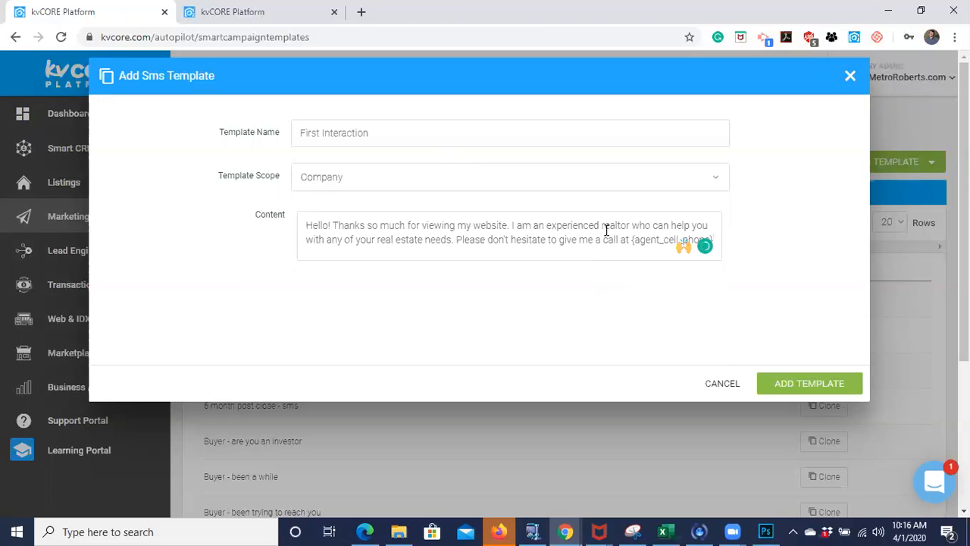
- Continue the message with "or send me an email at" followed by the Agent Email merge field
type("or send me an en")
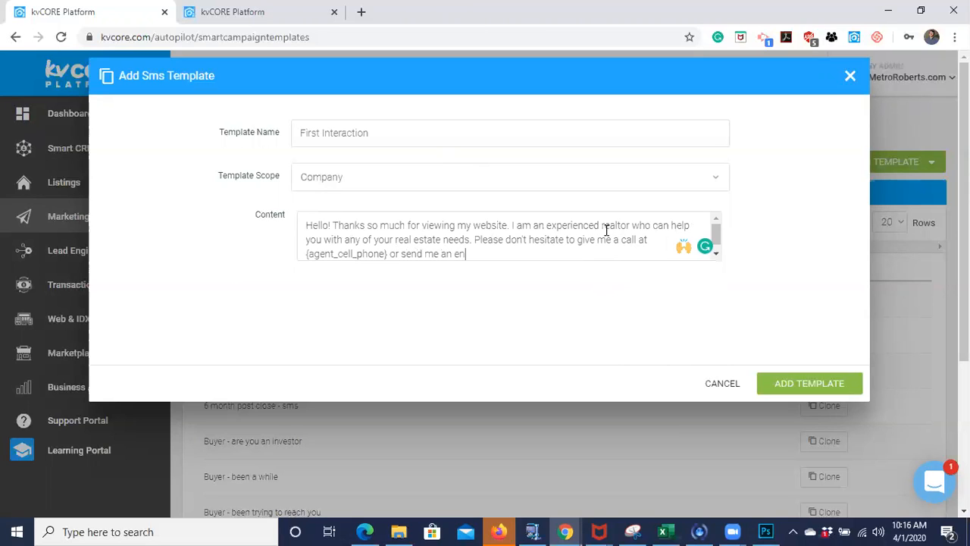
key("BackSpace")
key("BackSpace")
type("email at {")
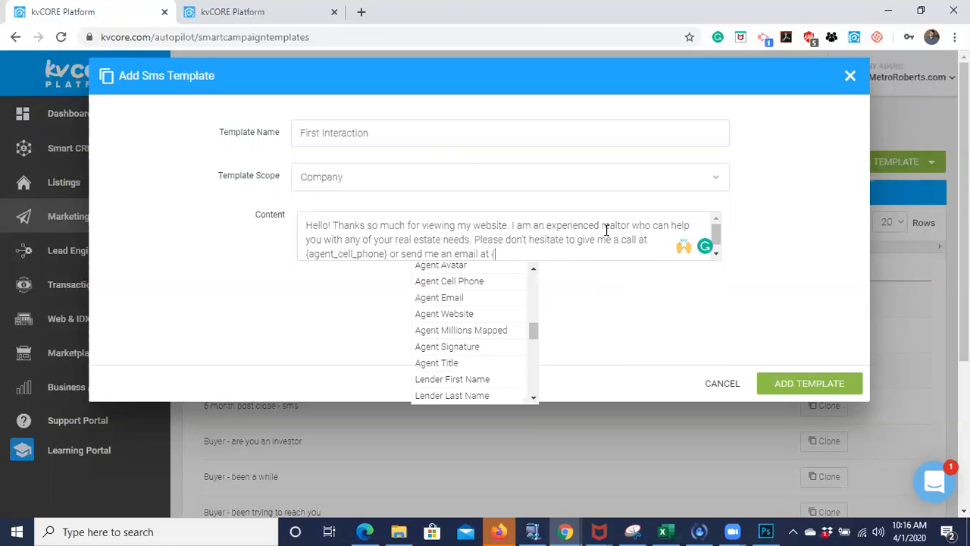
left_click(451, 301)
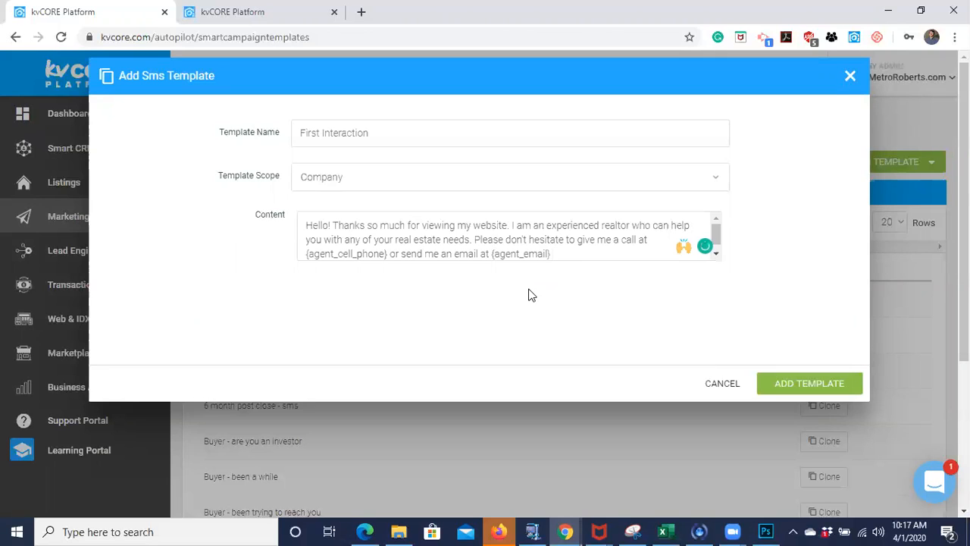
- Add "and I'd love to connect! Have an awesome day" after the Agent Email merge field in the message content
type("and I'd love to connect! HAve an")
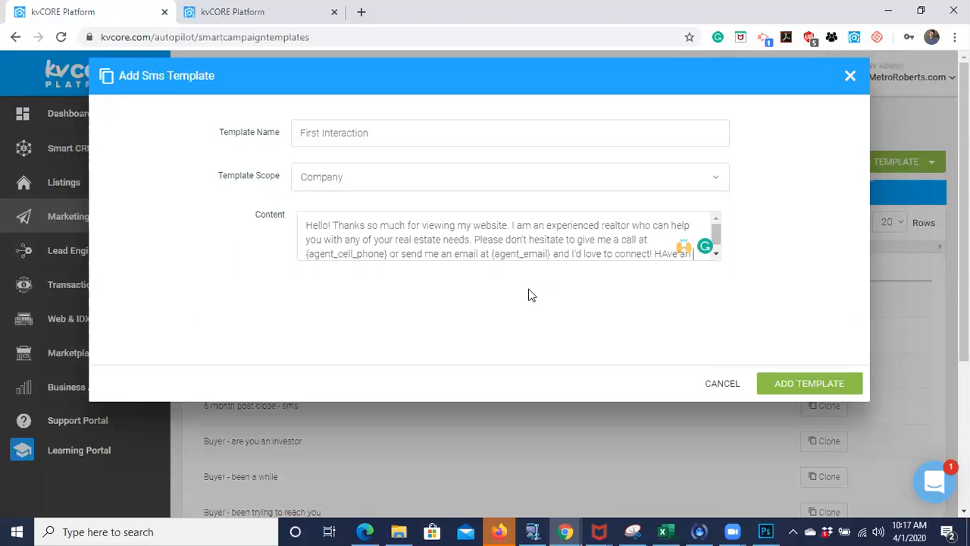
key("BackSpace")
key("BackSpace")
key("BackSpace")
type("ave an awesome day")
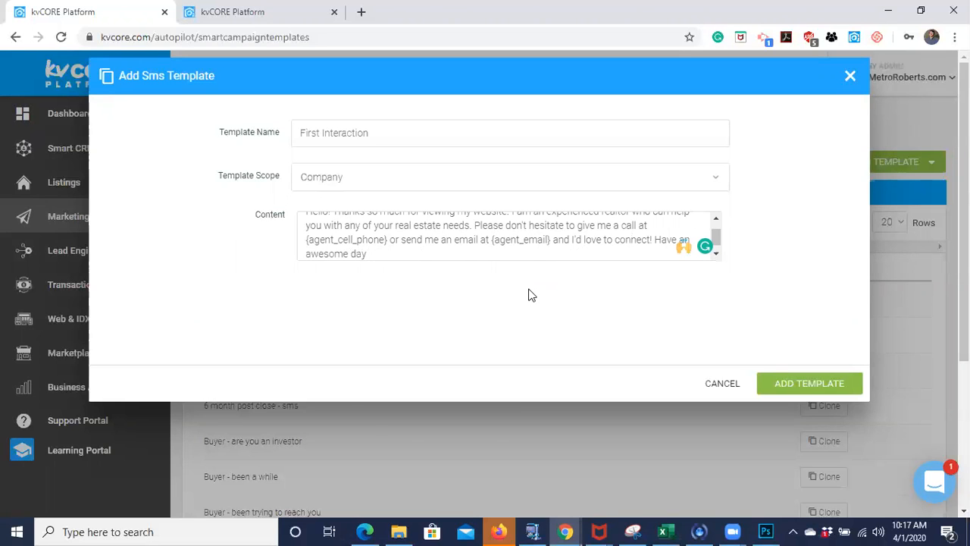
- Insert a key emoji after "awesome day" in the message content
key("super+comma")
key("super+period")
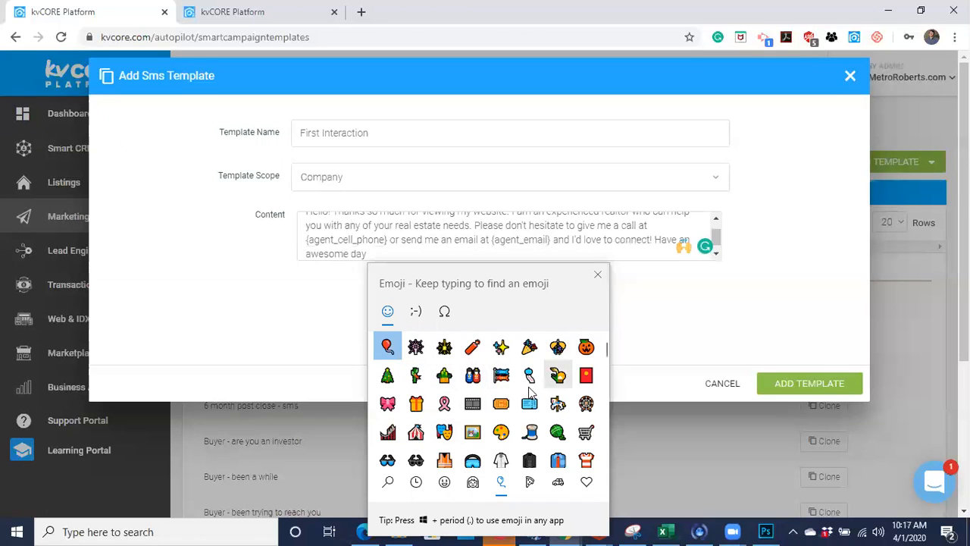
scroll(487, 408, "down", 3)
scroll(488, 408, "up", 3)
scroll(487, 407, "down", 3)
scroll(489, 413, "down", 10)
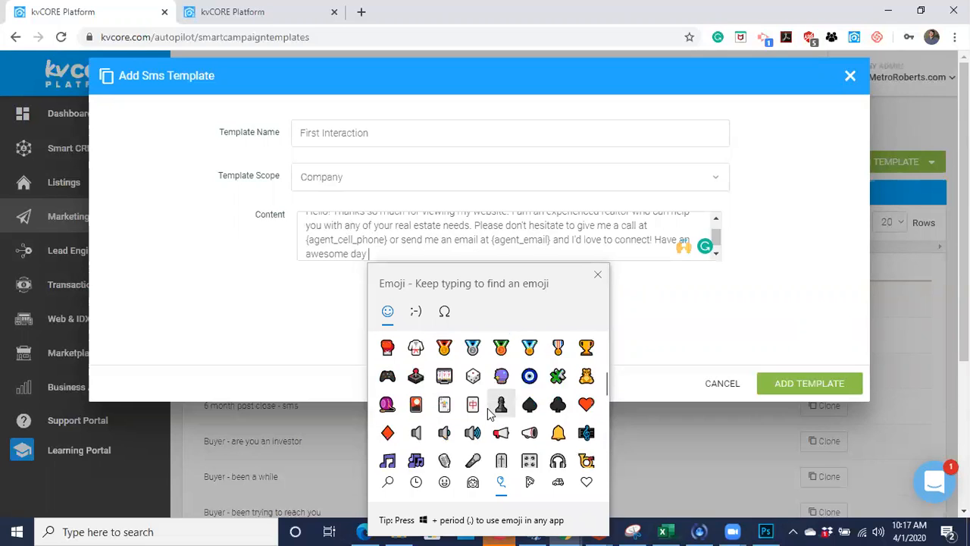
scroll(492, 420, "down", 2)
scroll(499, 430, "down", 2)
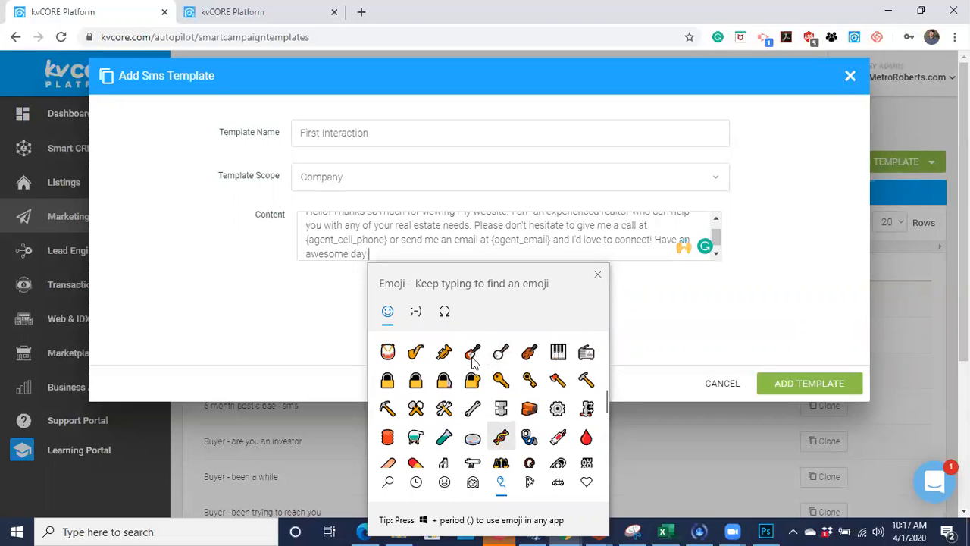
left_click(500, 381)
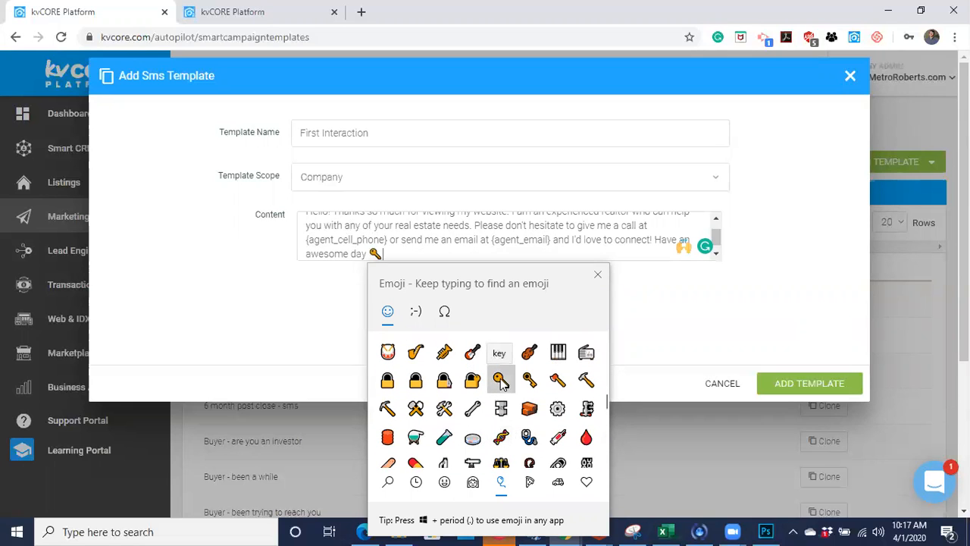
- Search the emojis for "house" and insert the house with garden emoji after the key
scroll(477, 463, "down", 5)
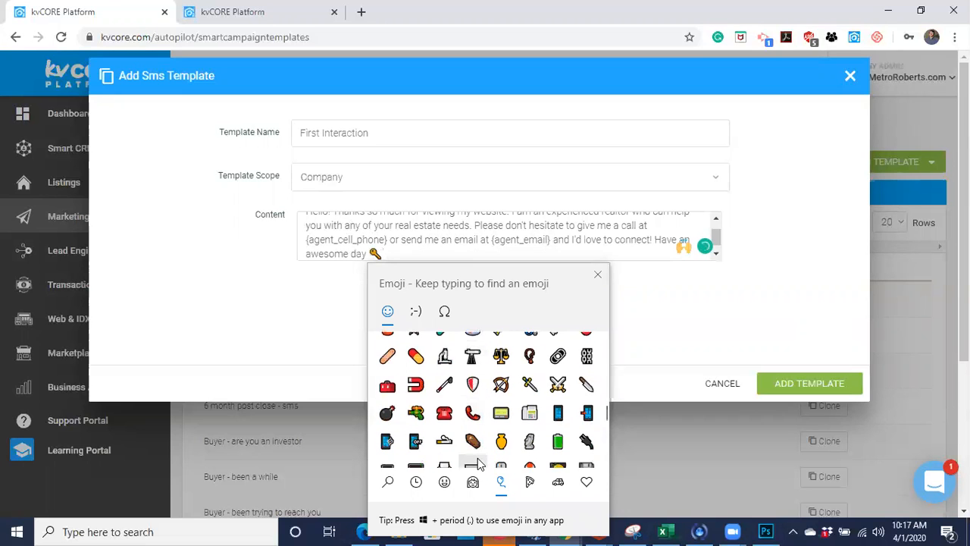
scroll(477, 464, "down", 6)
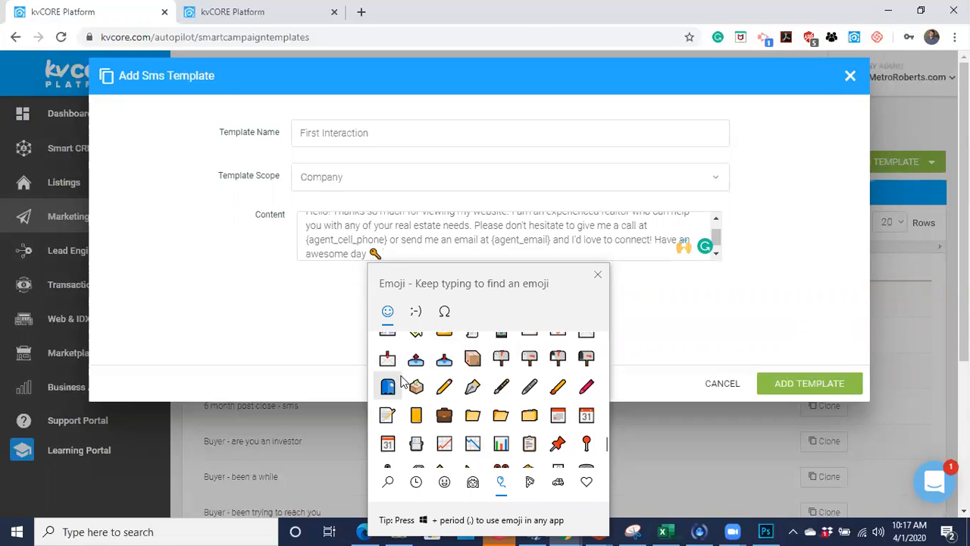
scroll(467, 399, "up", 3)
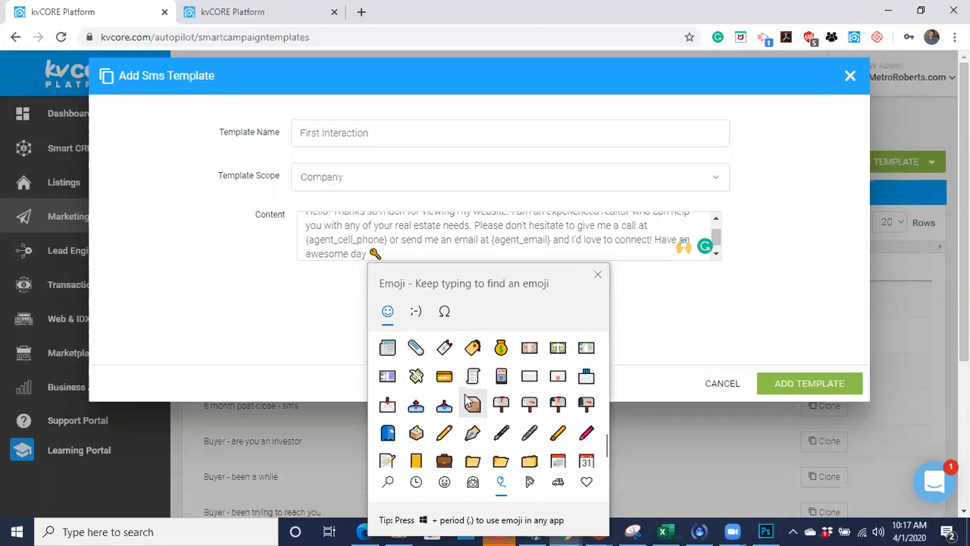
scroll(468, 400, "down", 4)
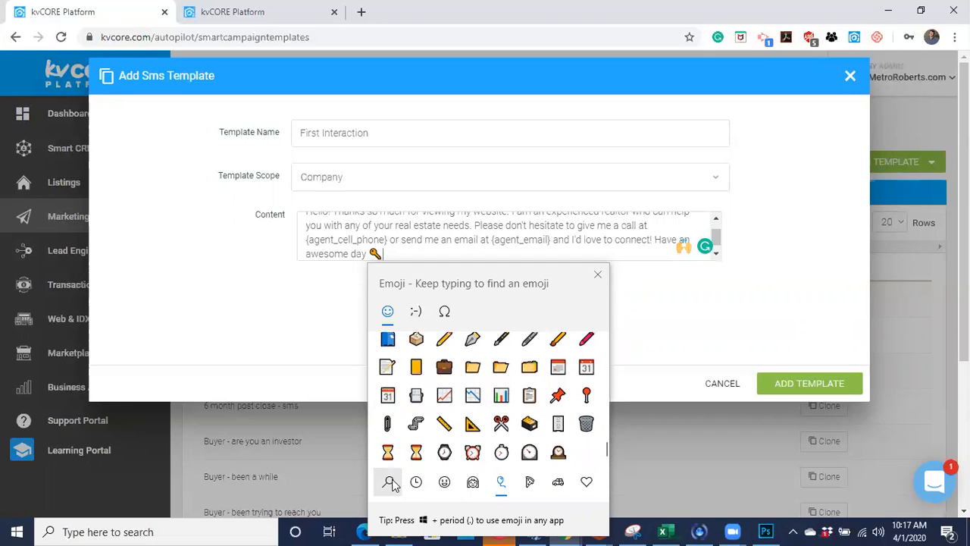
type("house")
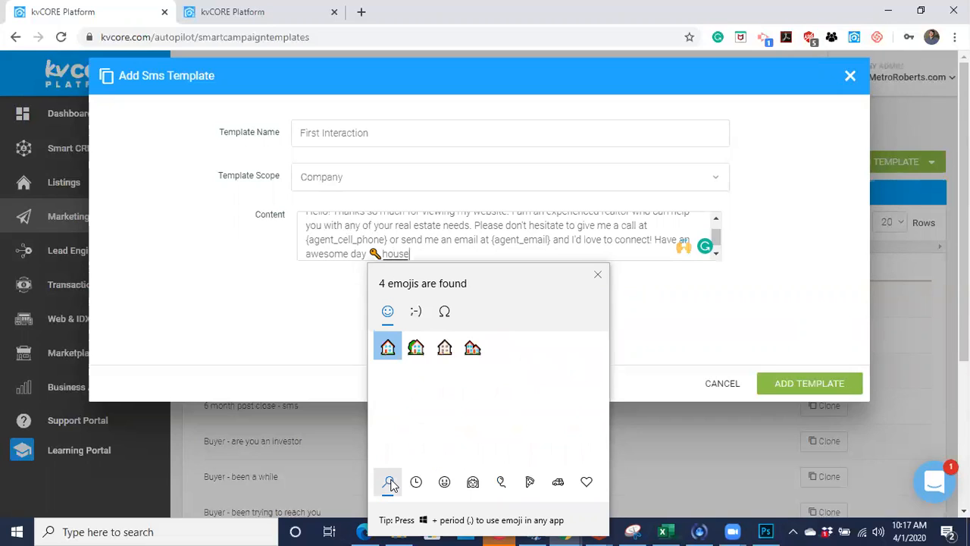
left_click(416, 347)
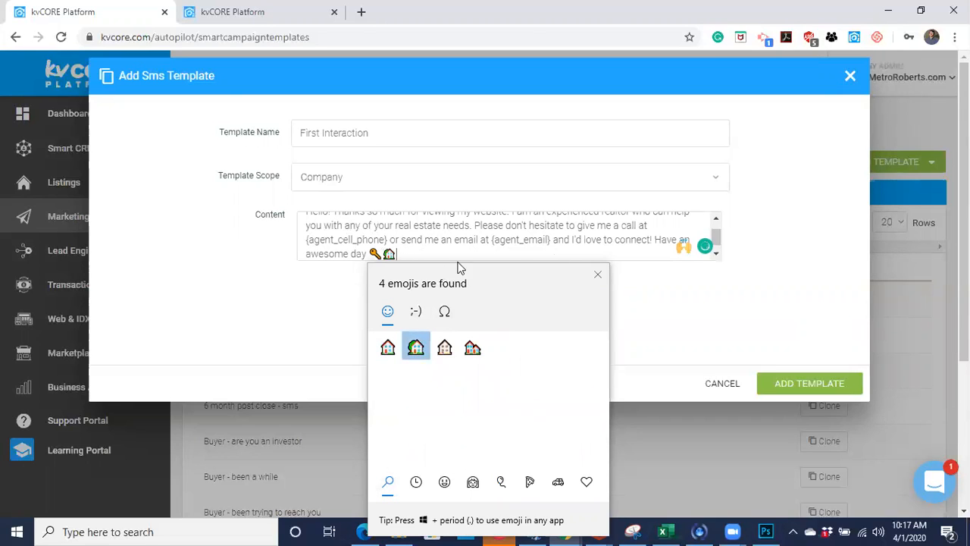
left_click(603, 276)
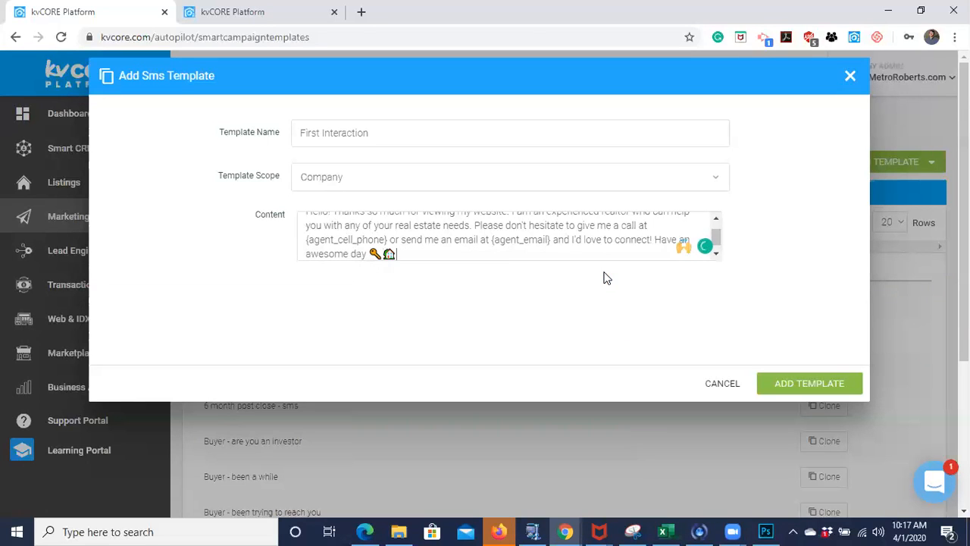
- Try to add the template, and delete the key and house emojis from the end of the message
left_click(816, 387)
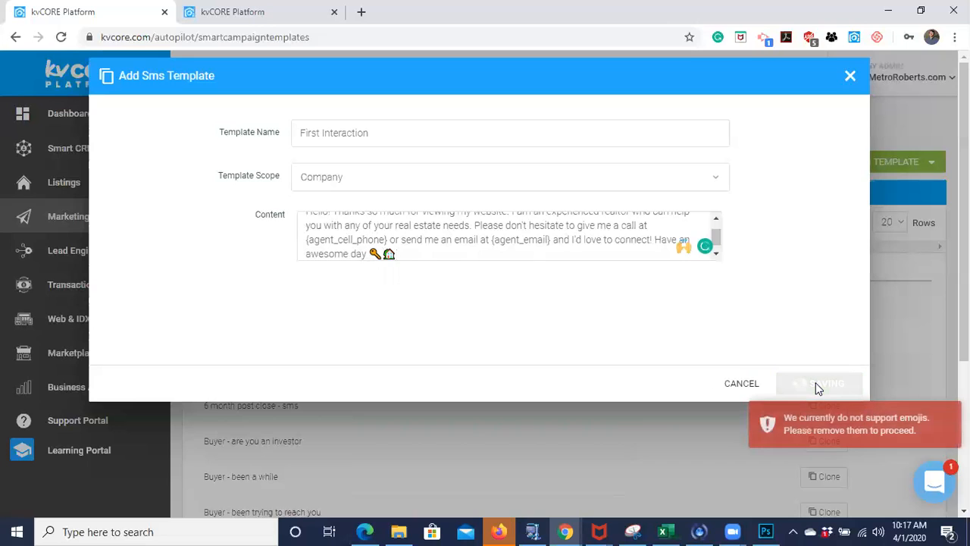
left_click(413, 247)
key("BackSpace")
key("BackSpace")
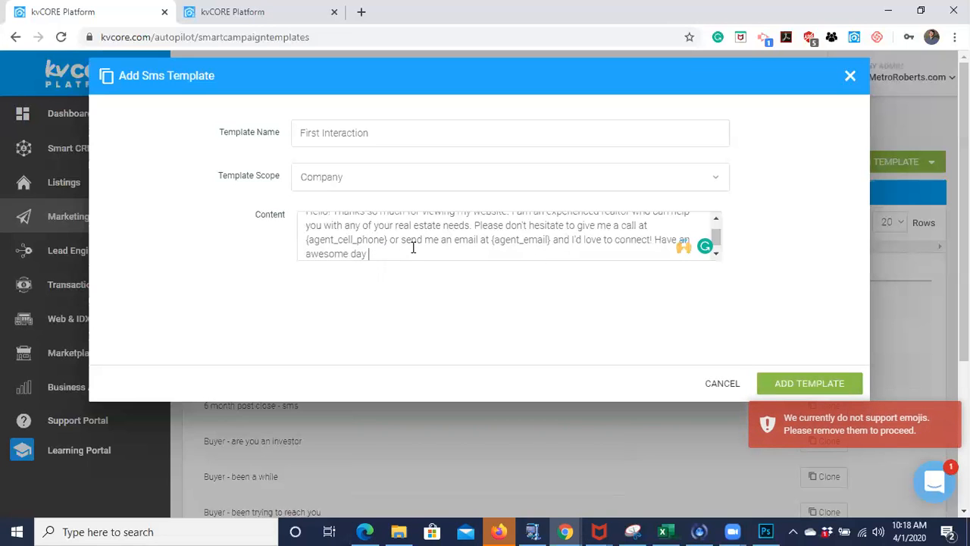
- End the message with an exclamation mark after "awesome day" and add the template
type(".")
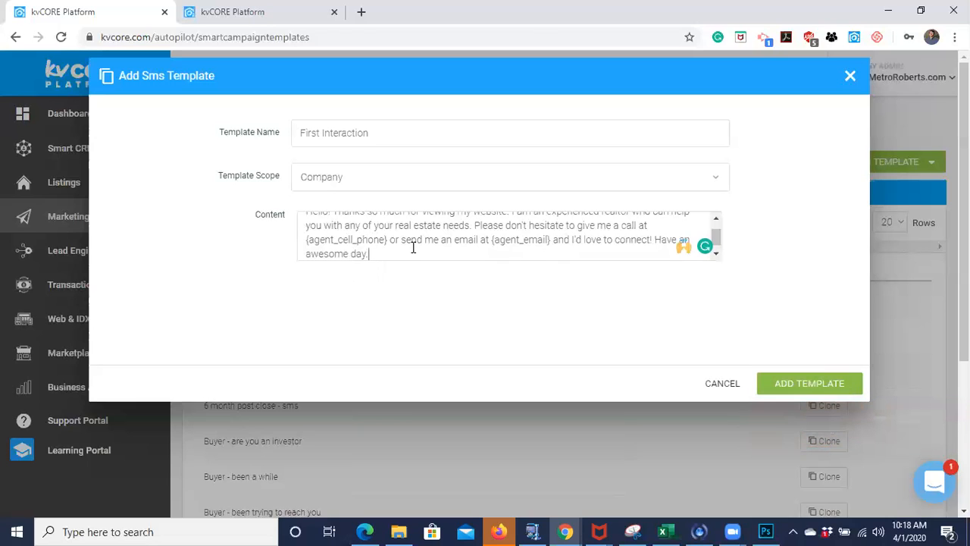
key("BackSpace")
type("!")
left_click(807, 388)
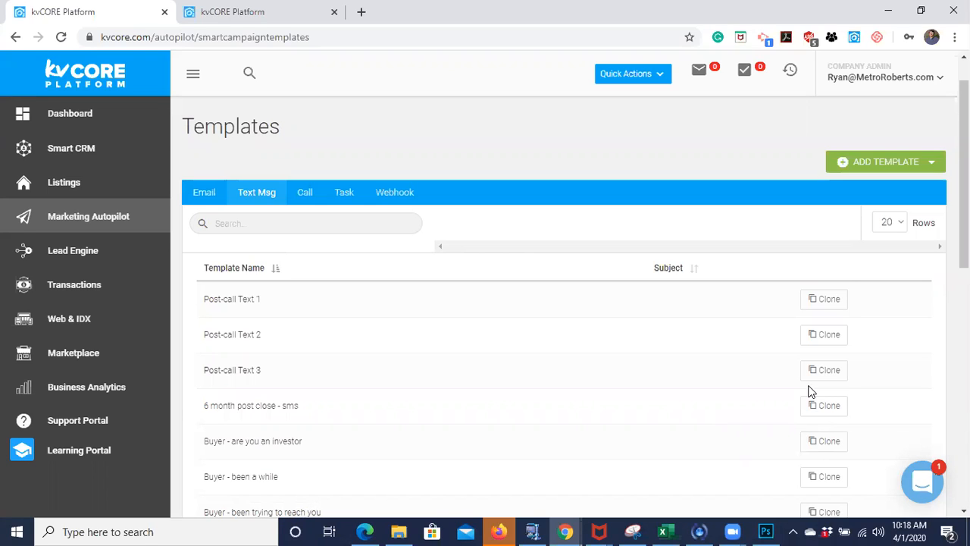
- Show the email templates and open the Default New Lead - Buyer (Copy) campaign from page 2 of My Library in the Campaign Library
left_click(193, 193)
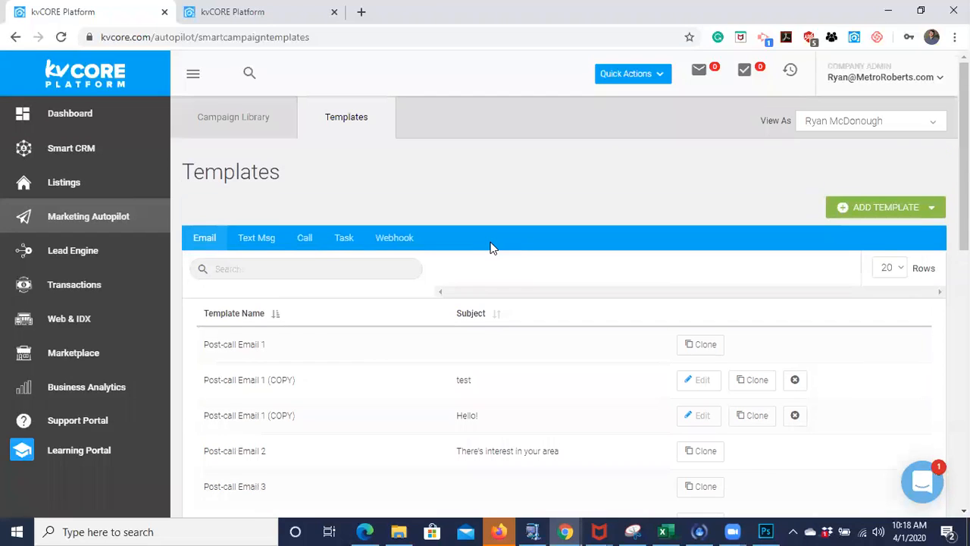
left_click(254, 129)
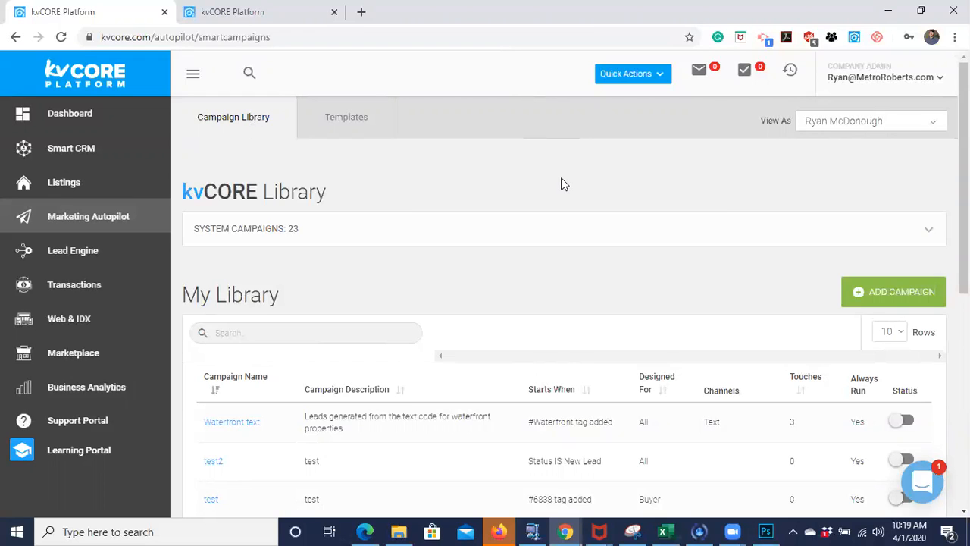
scroll(560, 184, "down", 6)
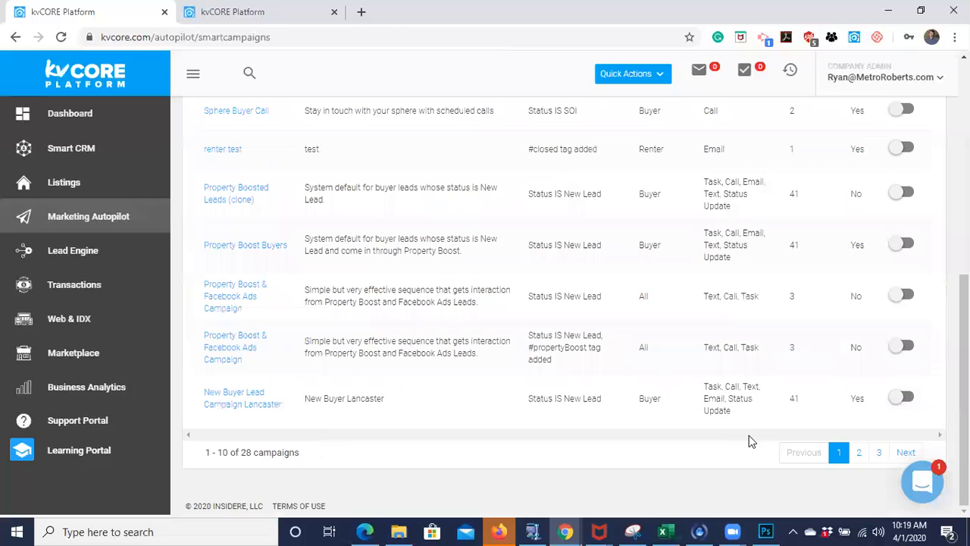
left_click(861, 453)
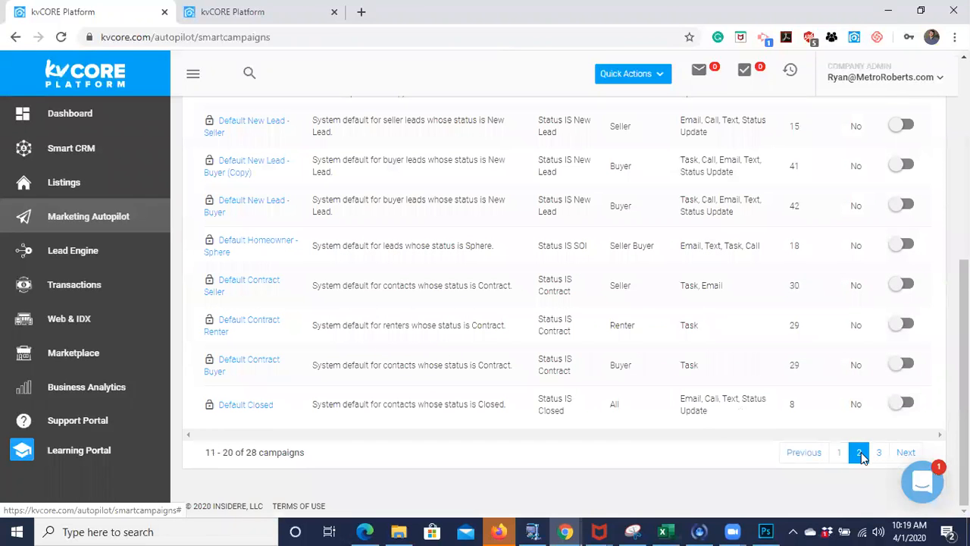
scroll(484, 307, "up", 2)
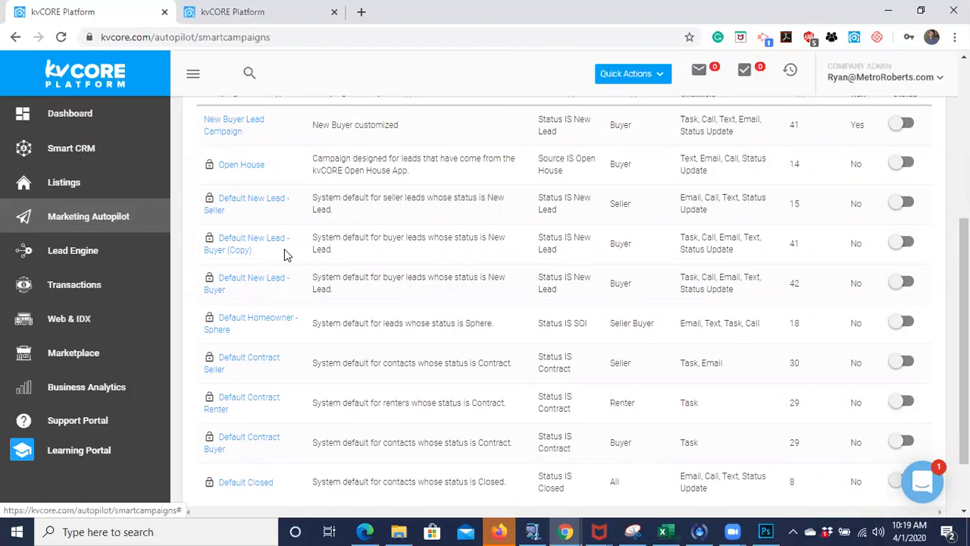
left_click(232, 252)
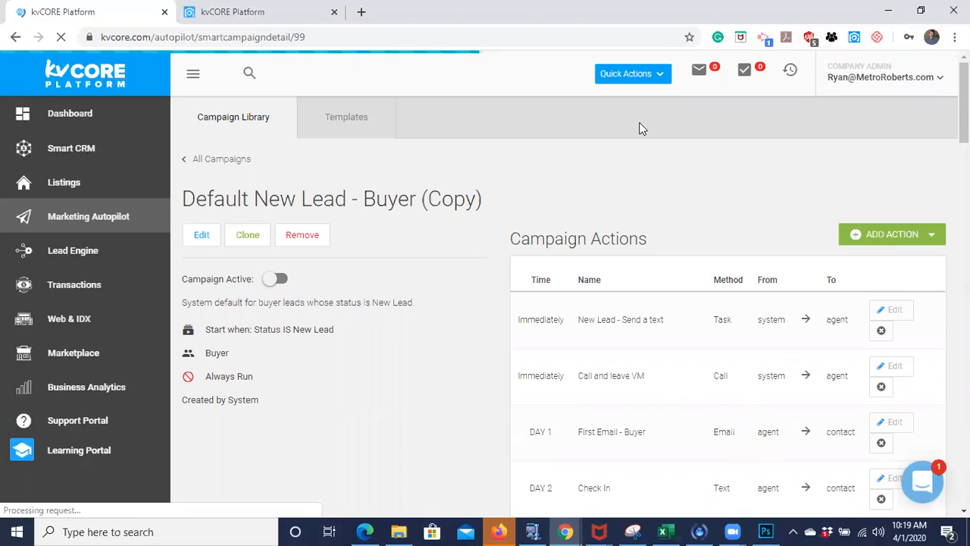
- Review the campaign's actions and preview the template used by the Day 1 First Email - Buyer action, closing it without updating
scroll(692, 336, "down", 1)
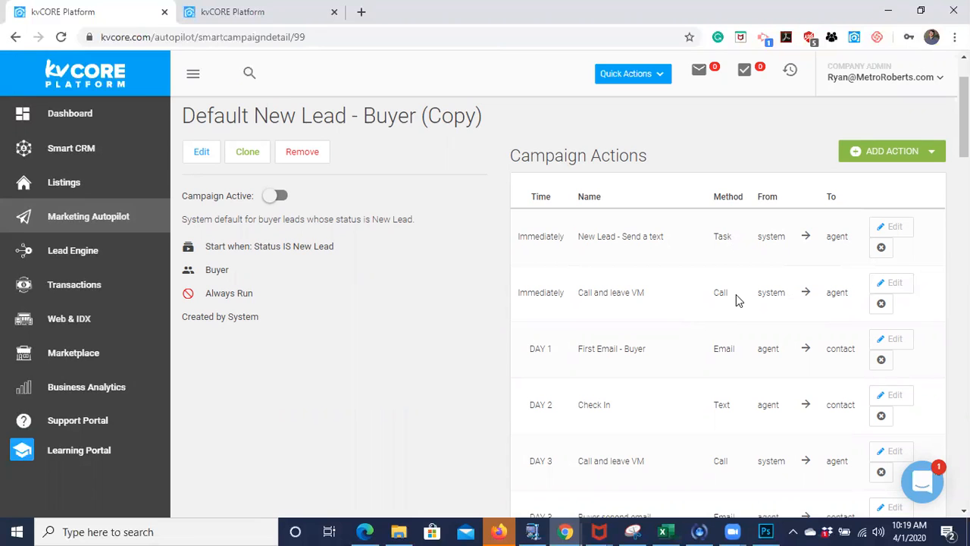
scroll(735, 301, "down", 1)
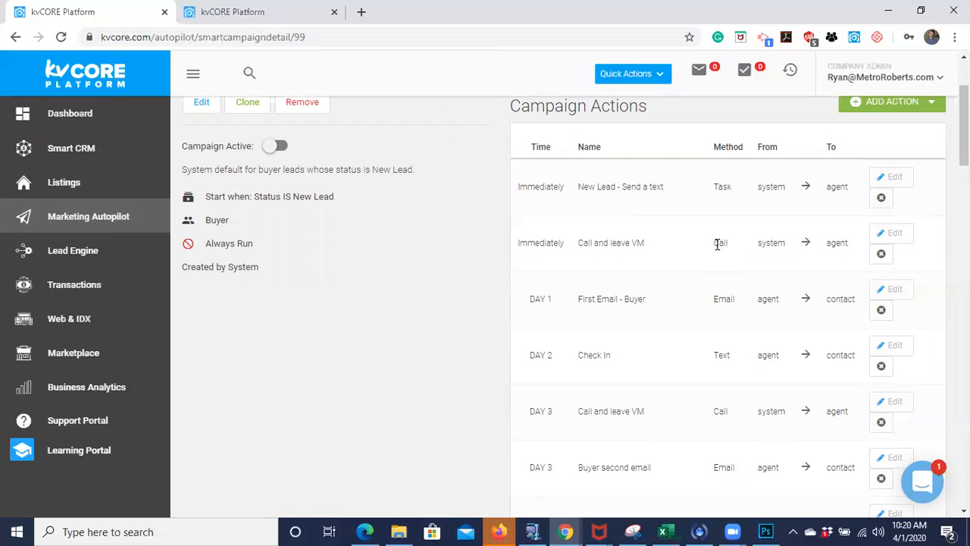
scroll(718, 243, "down", 3)
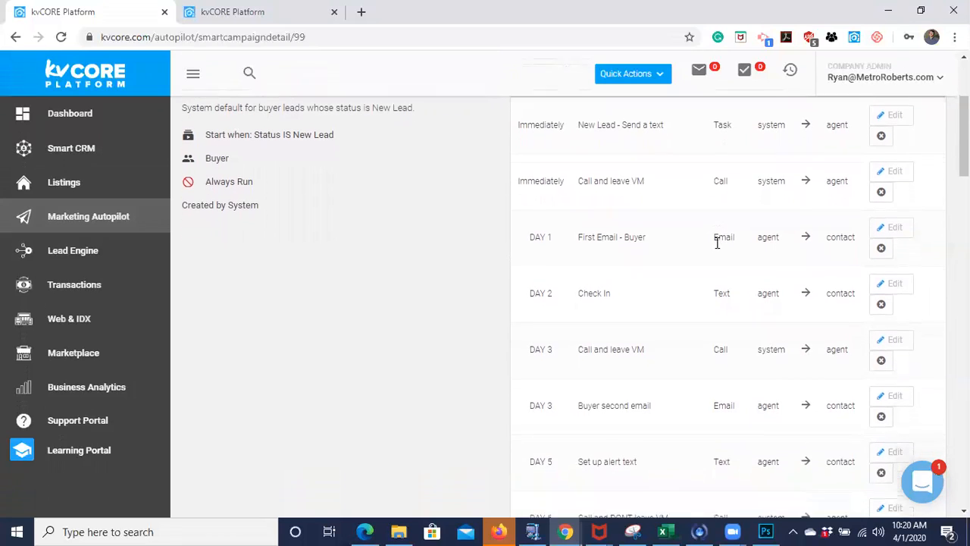
scroll(719, 248, "down", 2)
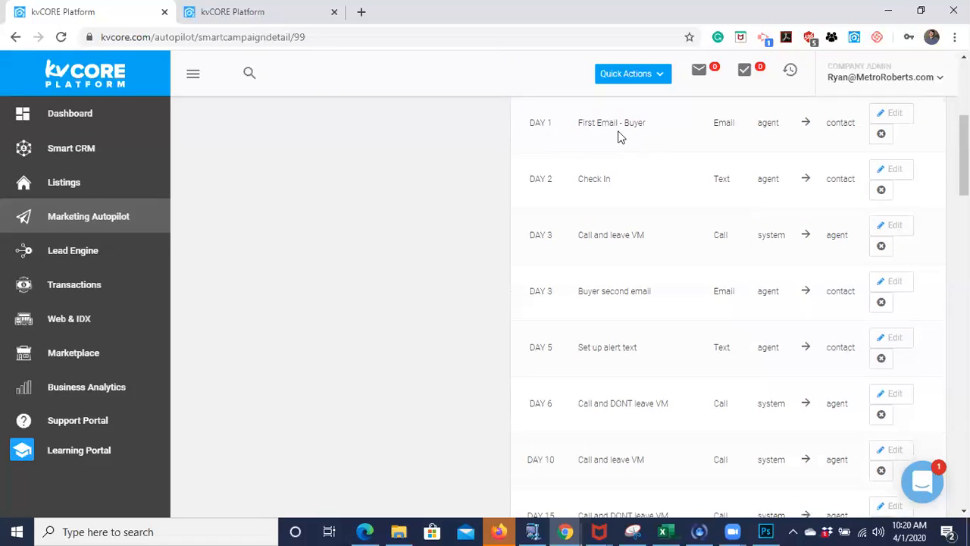
left_click(895, 117)
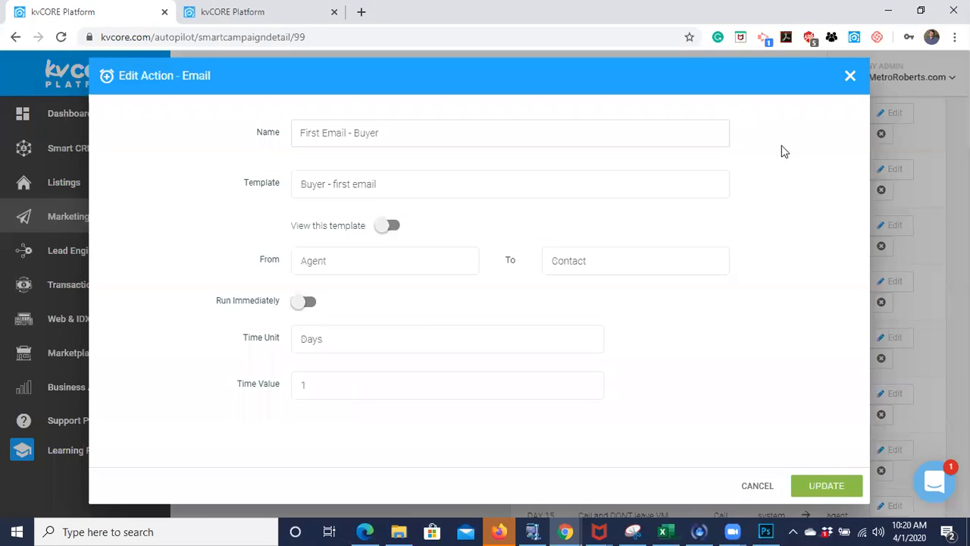
left_click(387, 226)
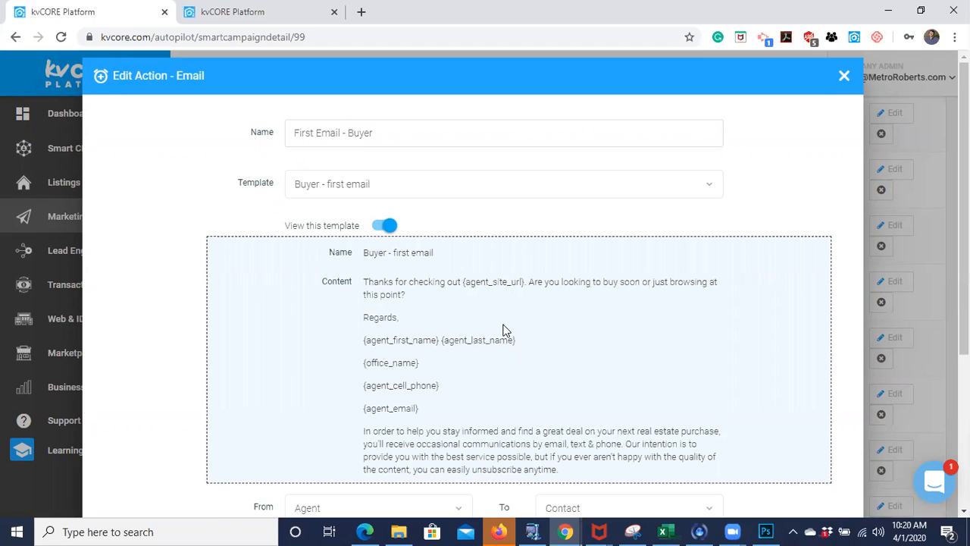
scroll(505, 330, "down", 1)
scroll(504, 329, "down", 1)
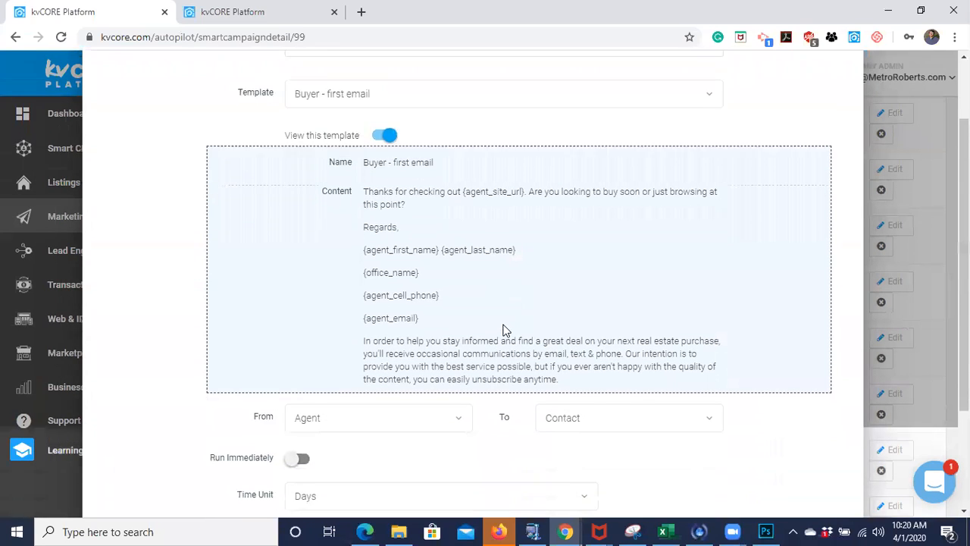
scroll(507, 311, "up", 2)
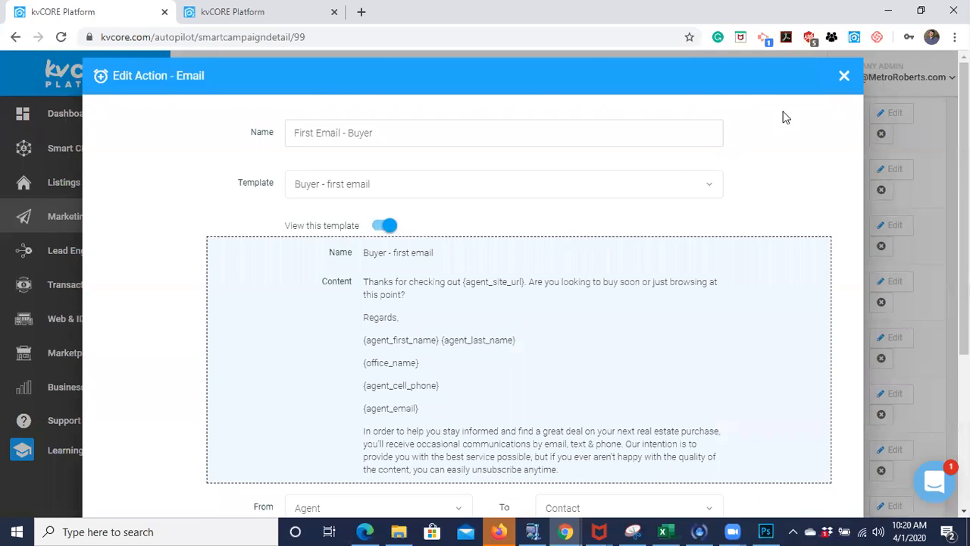
left_click(844, 76)
scroll(701, 318, "down", 1)
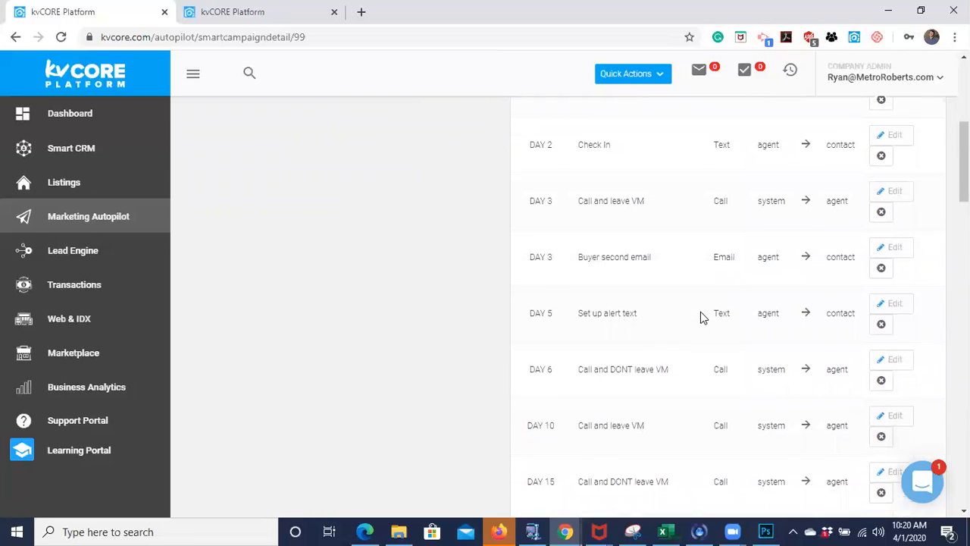
- Examine the campaign's full action sequence from Day 2 through Day 720, including each action's timing, method and recipient
scroll(604, 166, "down", 1)
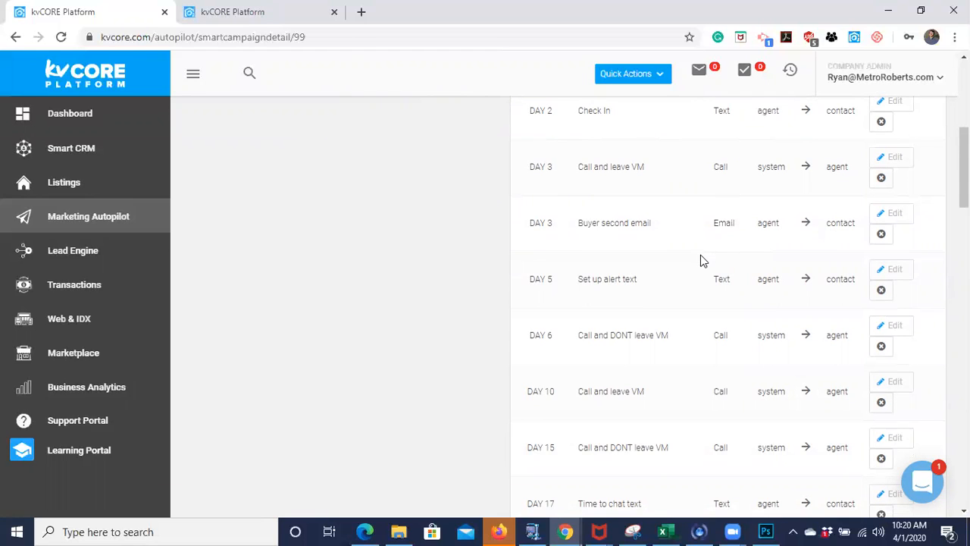
scroll(701, 260, "down", 3)
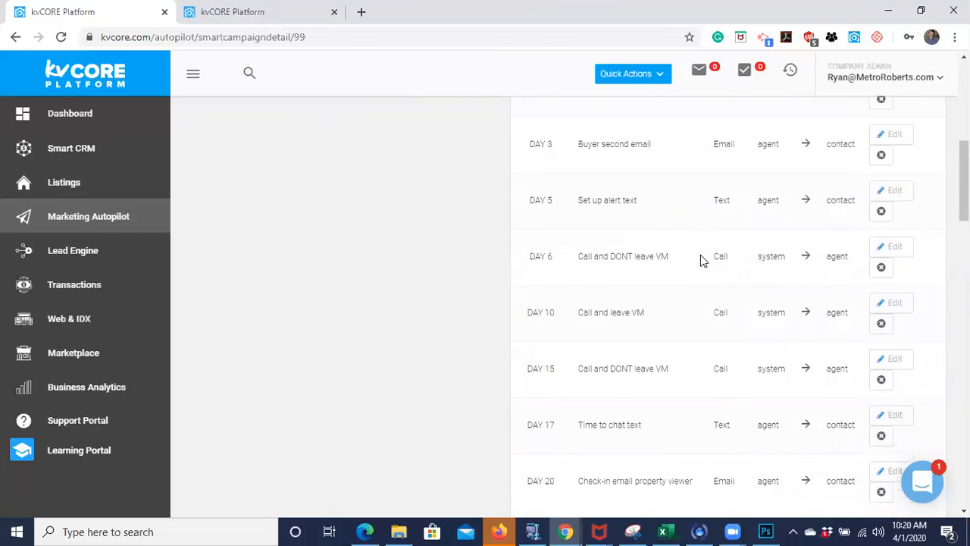
scroll(603, 234, "down", 1)
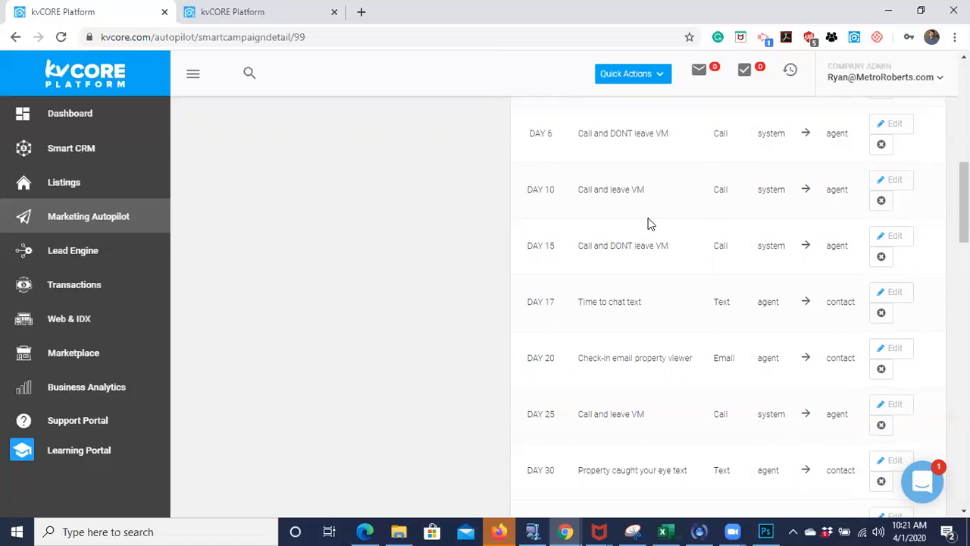
scroll(622, 291, "down", 1)
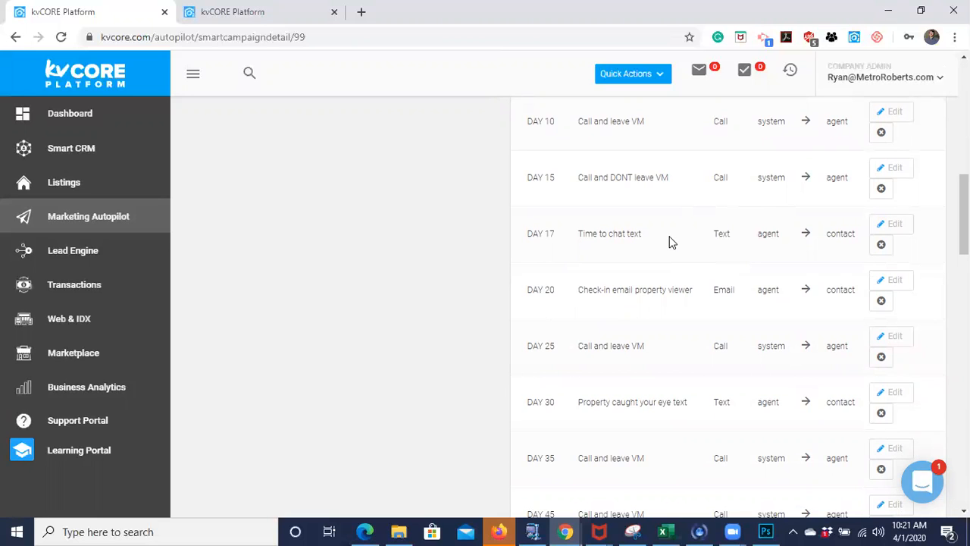
scroll(572, 309, "down", 1)
scroll(572, 309, "down", 2)
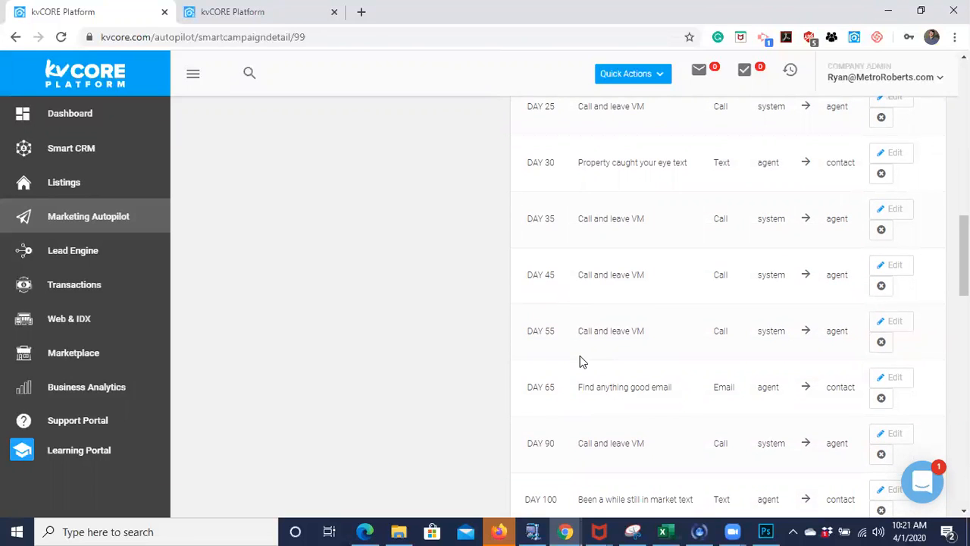
scroll(580, 355, "down", 2)
scroll(579, 363, "down", 2)
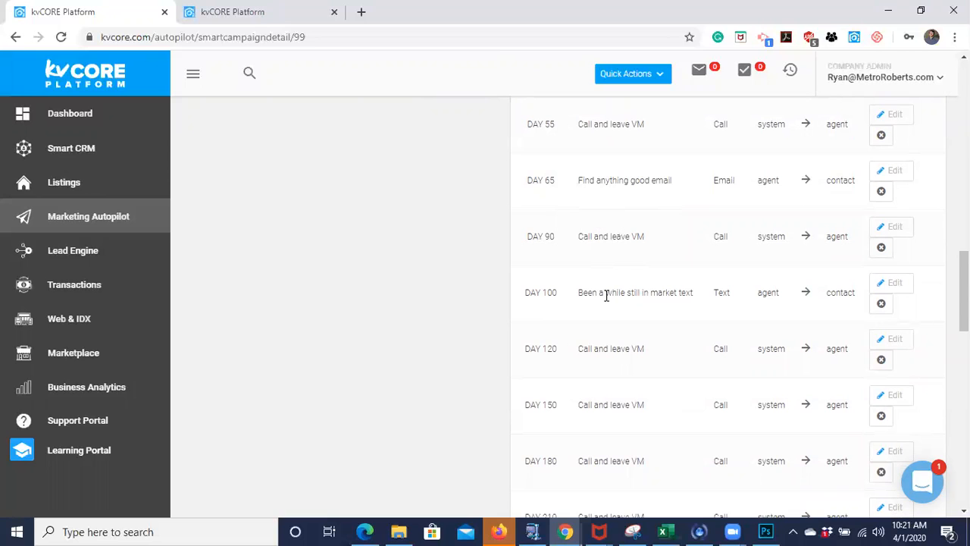
scroll(630, 326, "down", 1)
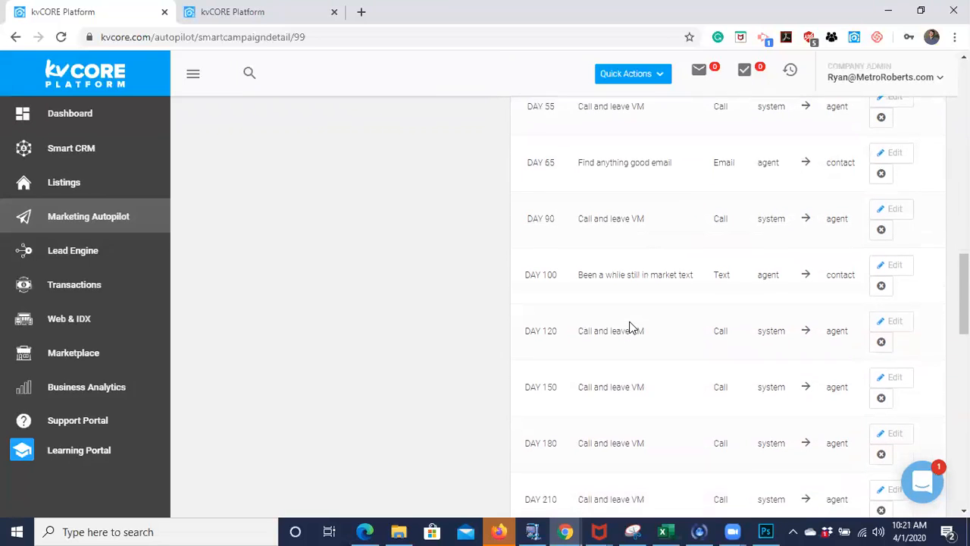
scroll(629, 327, "down", 1)
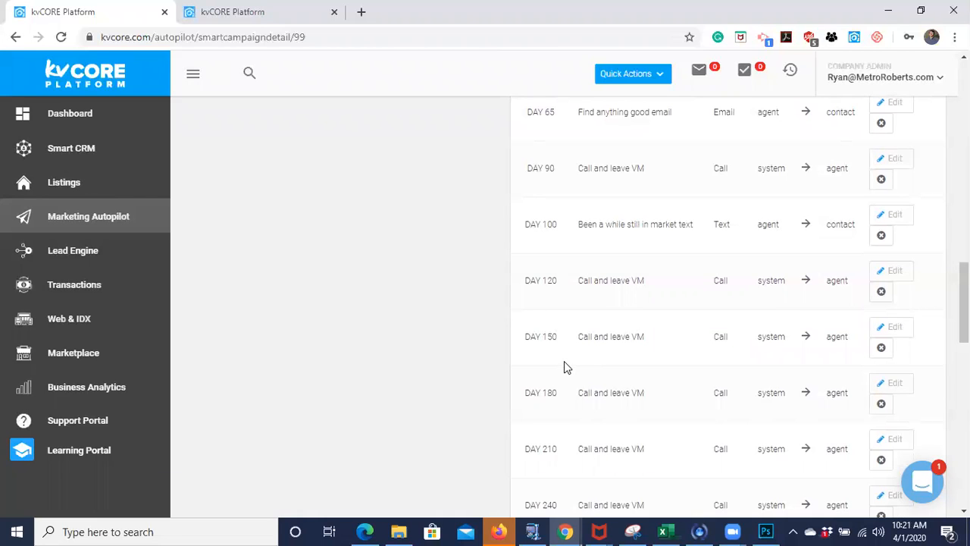
scroll(576, 398, "down", 3)
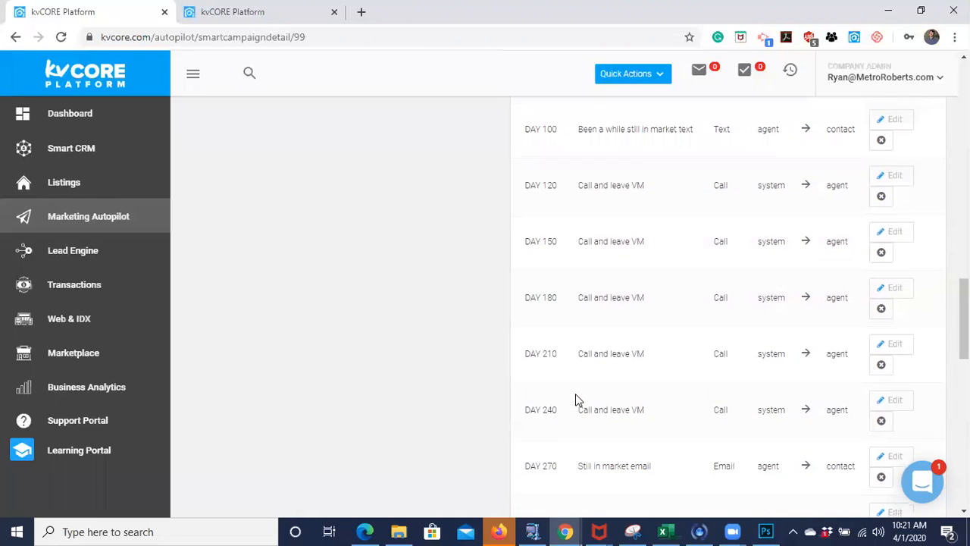
scroll(576, 399, "down", 2)
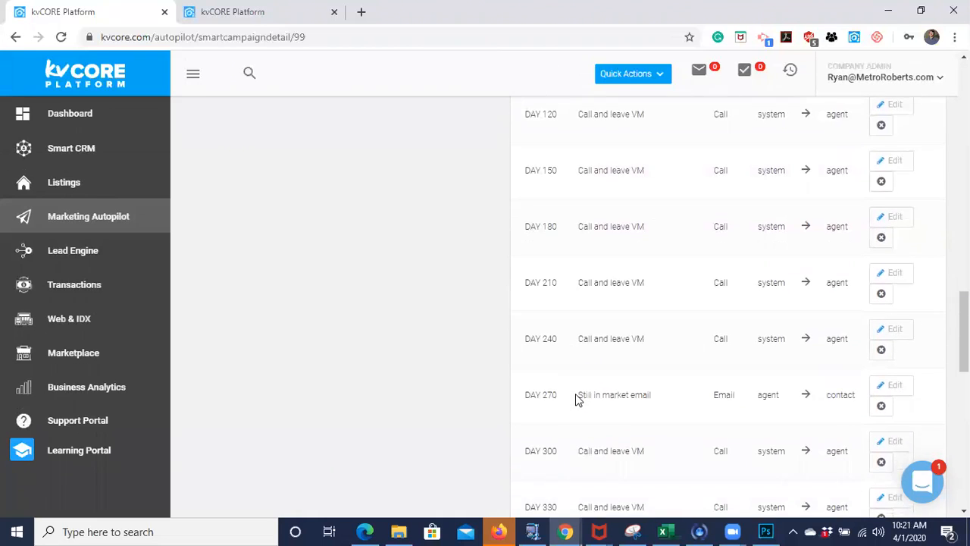
scroll(576, 399, "down", 15)
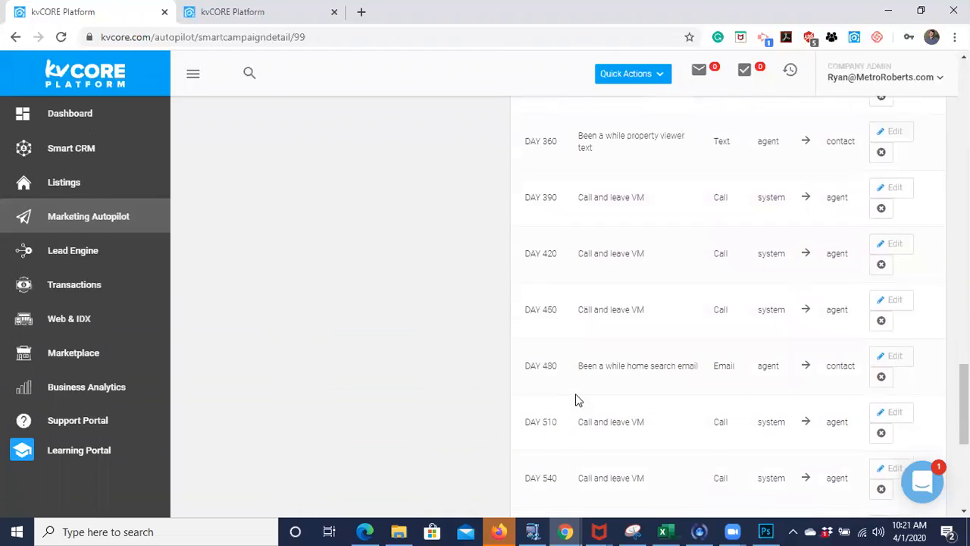
scroll(575, 394, "down", 6)
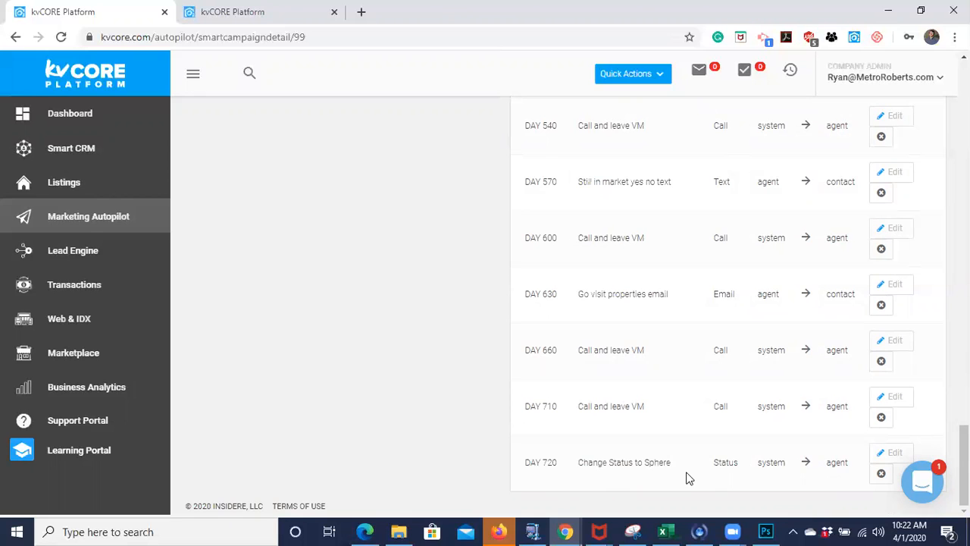
scroll(686, 477, "up", 1)
scroll(643, 298, "up", 4)
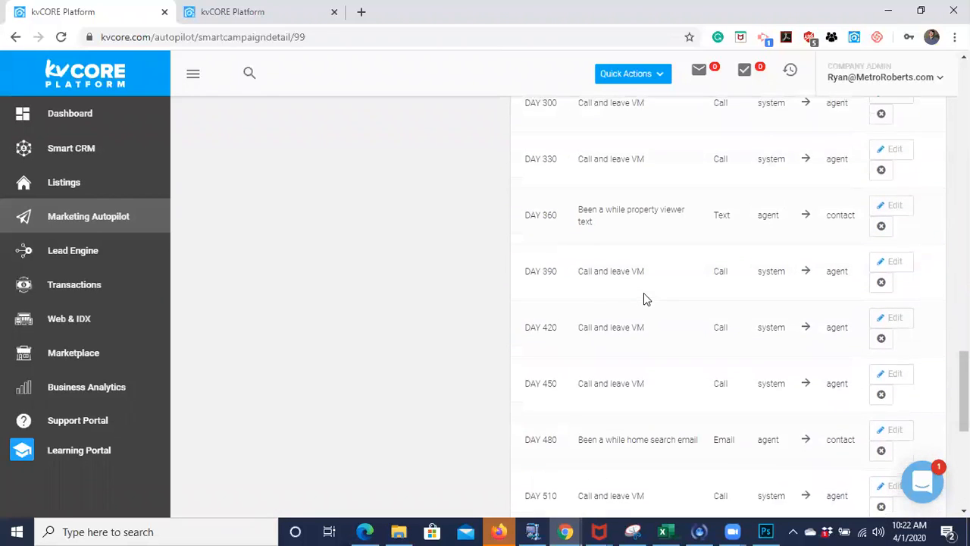
scroll(644, 298, "up", 9)
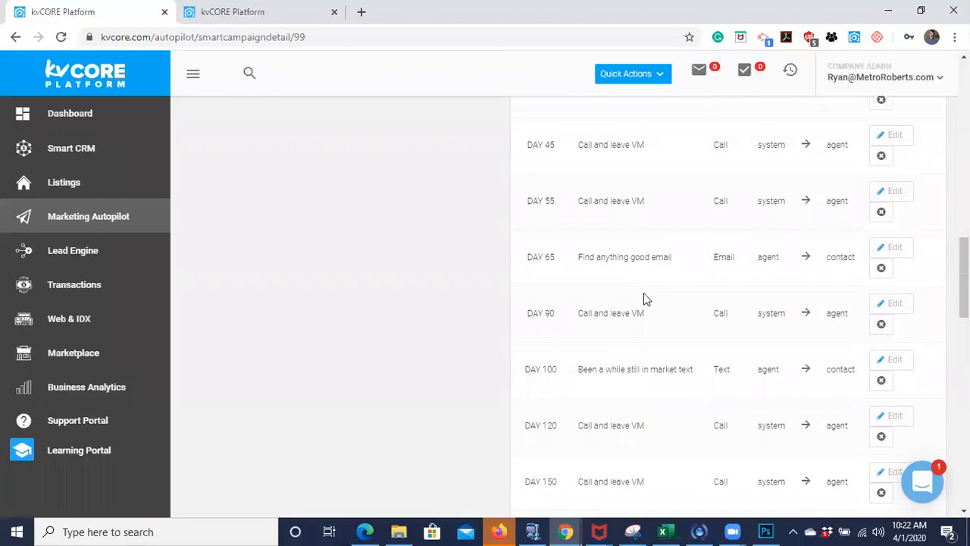
scroll(643, 297, "up", 10)
scroll(643, 298, "up", 4)
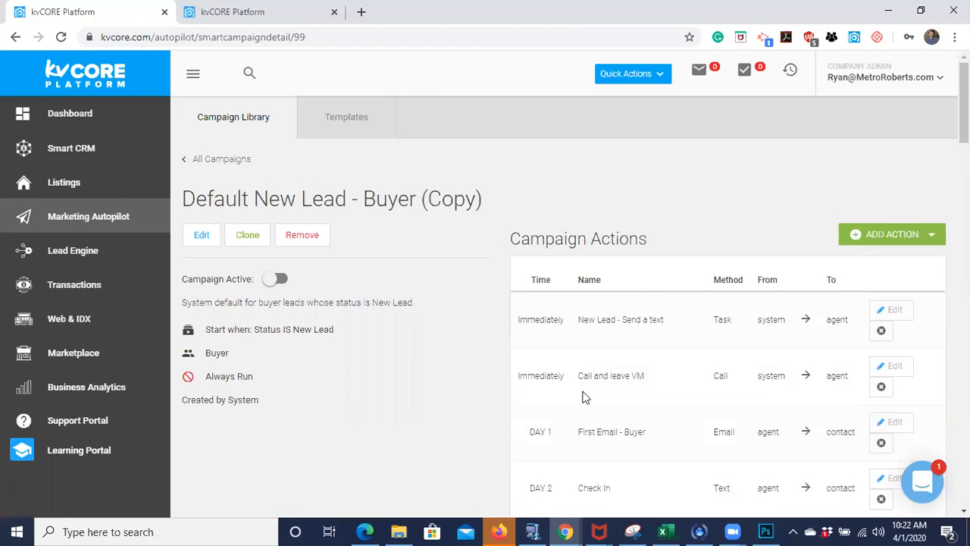
scroll(582, 391, "down", 2)
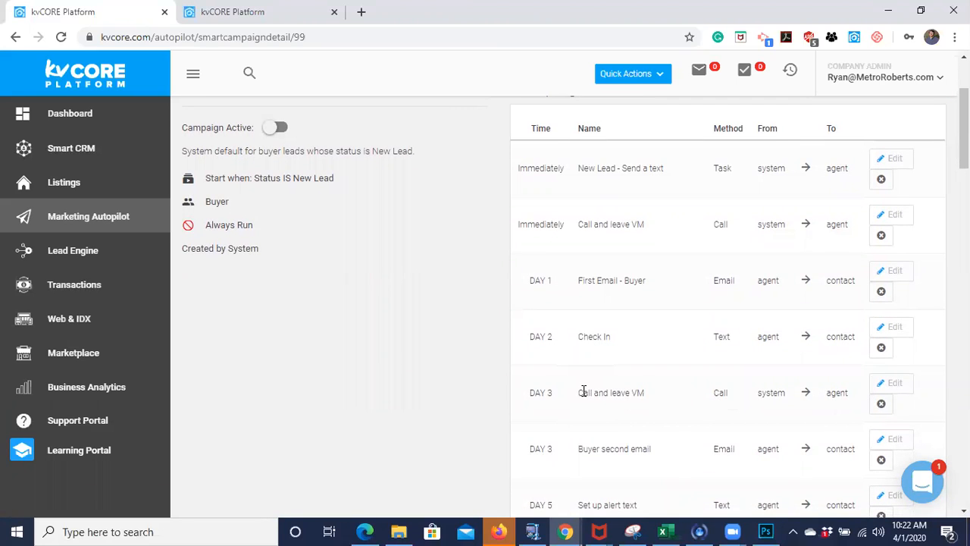
scroll(351, 330, "up", 2)
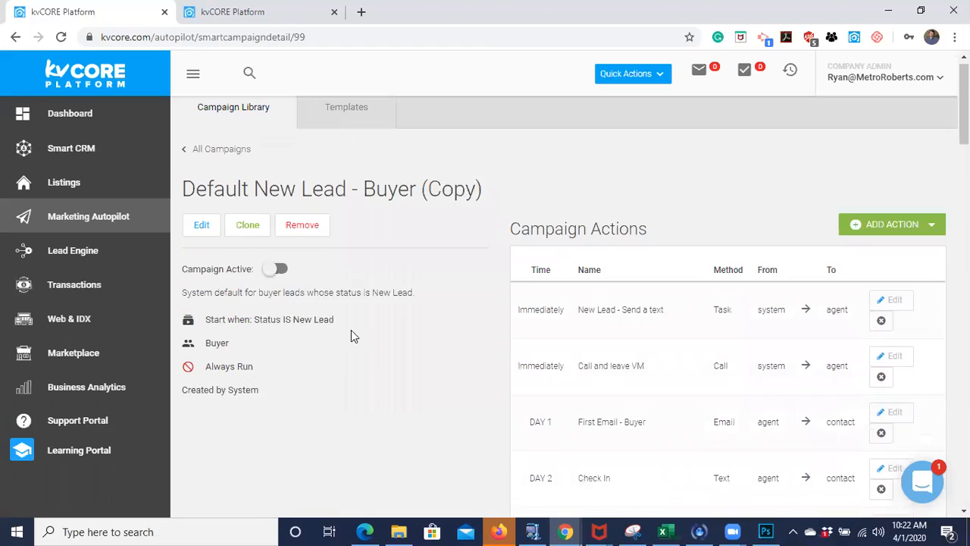
- Start cloning the campaign, keeping the Company scope for Agents and the Status IS New Lead start trigger
left_click(248, 235)
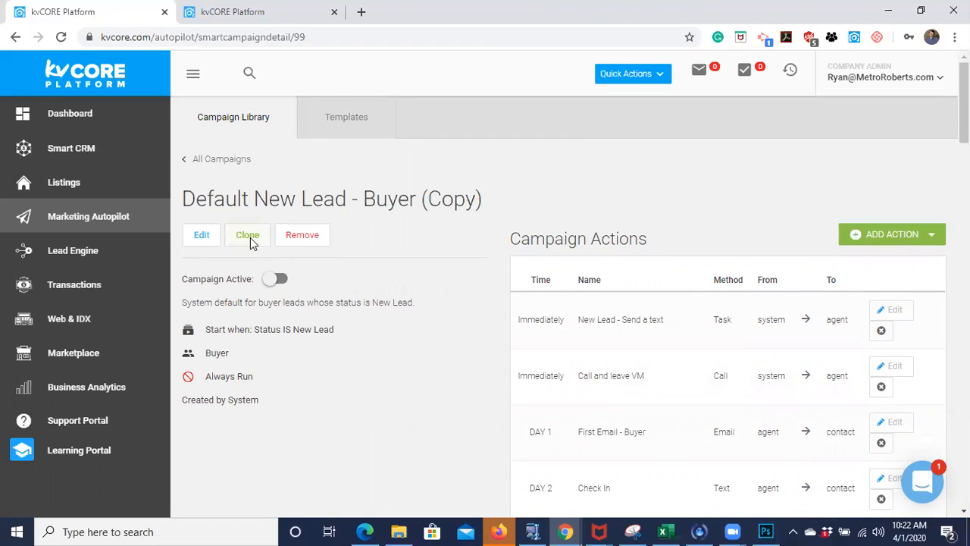
scroll(503, 279, "down", 2)
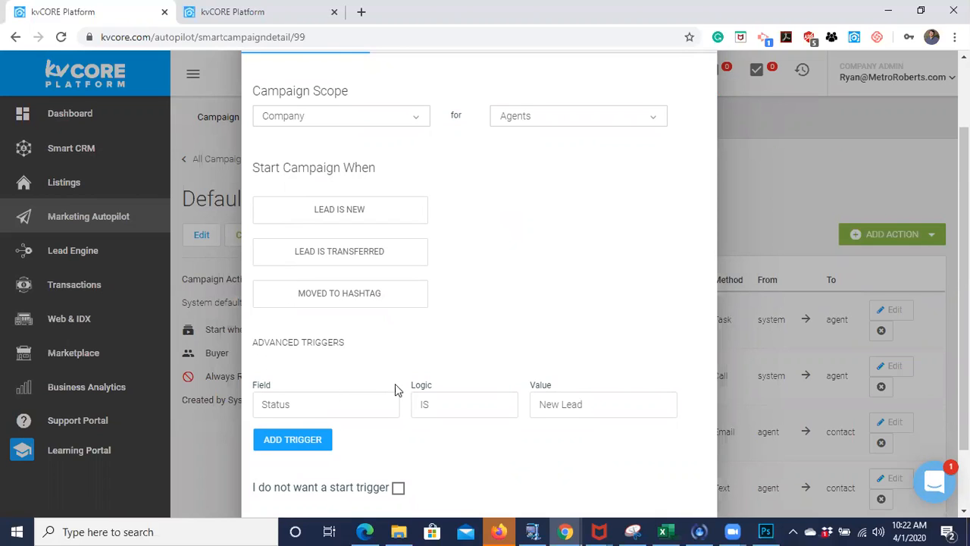
scroll(513, 279, "up", 3)
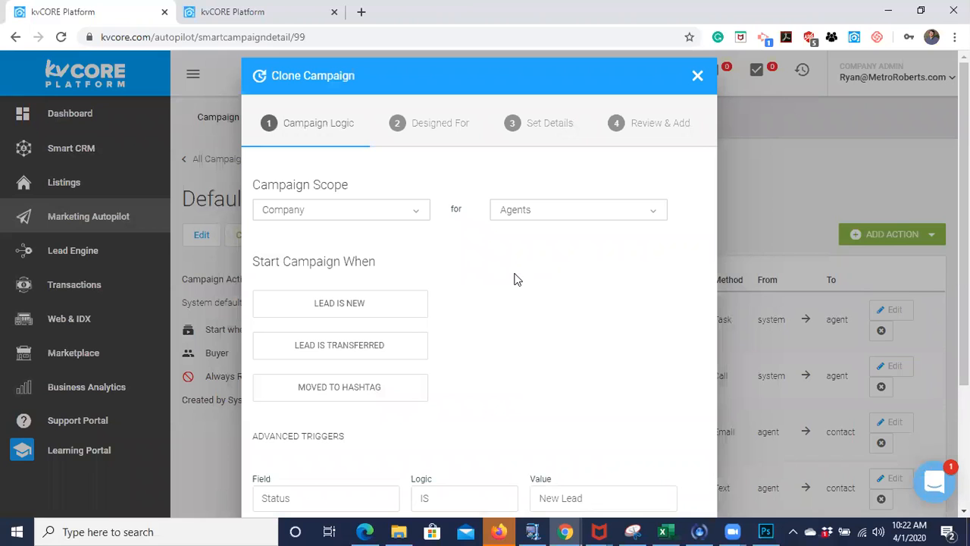
scroll(514, 279, "down", 2)
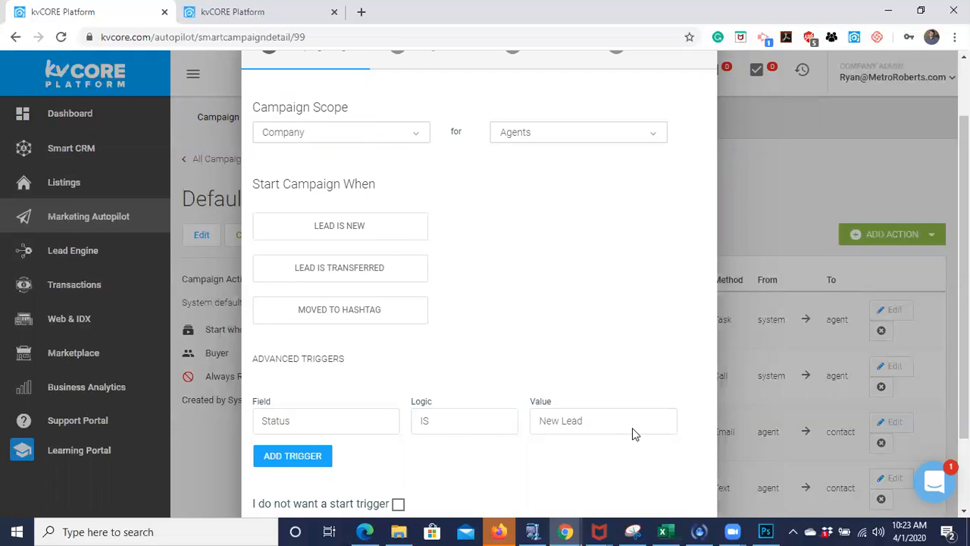
scroll(422, 374, "down", 1)
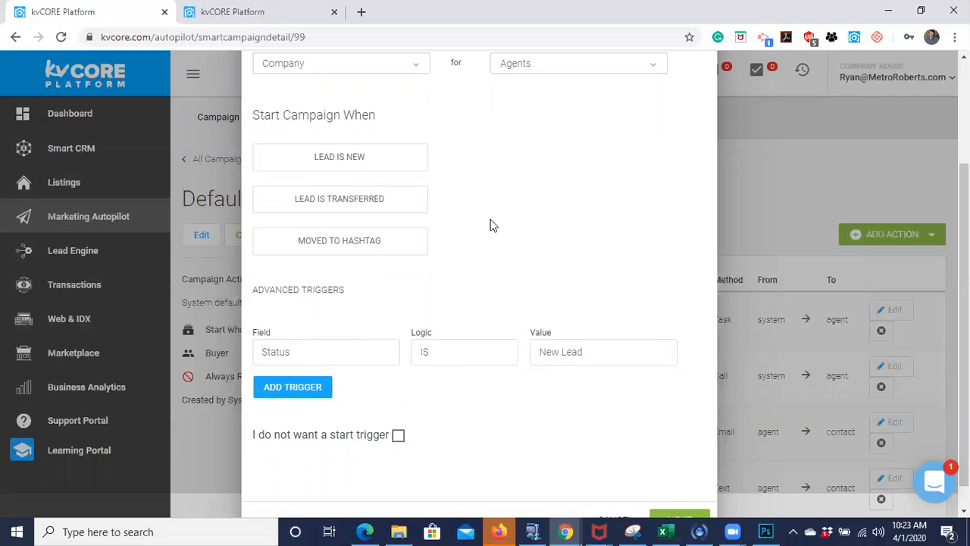
scroll(490, 225, "up", 1)
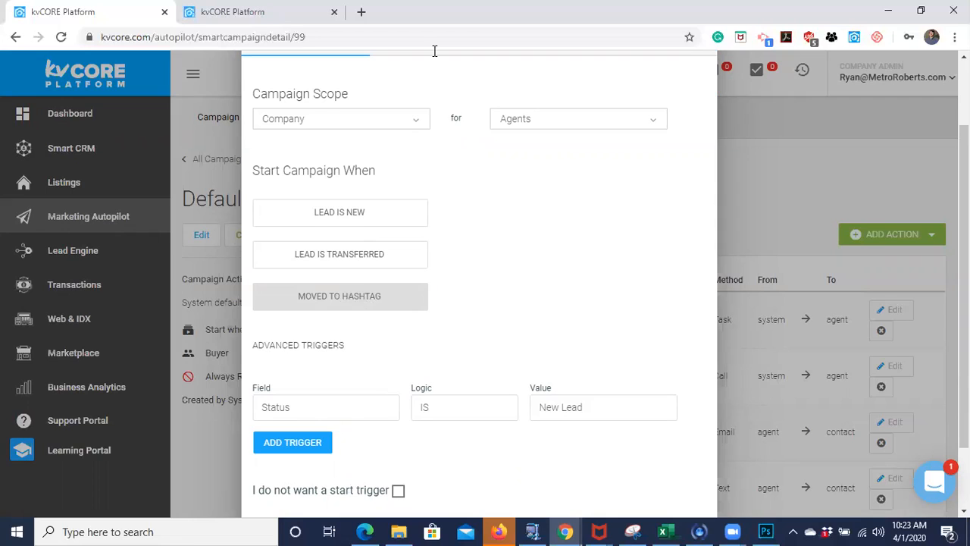
left_click(467, 218)
scroll(486, 280, "down", 1)
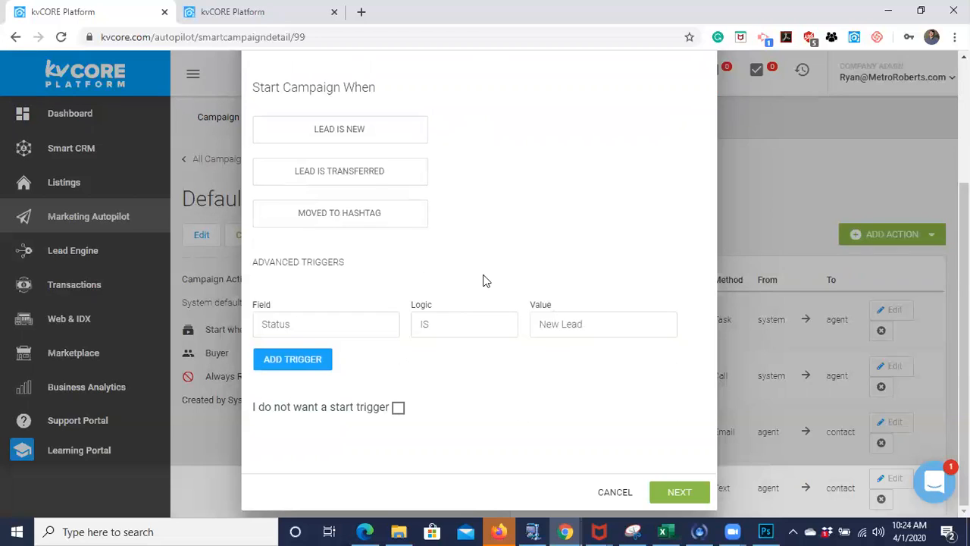
scroll(483, 280, "up", 1)
scroll(484, 279, "down", 1)
left_click(670, 492)
- Keep Buyer as the contact type the cloned campaign is designed for and proceed to its details
scroll(555, 151, "up", 2)
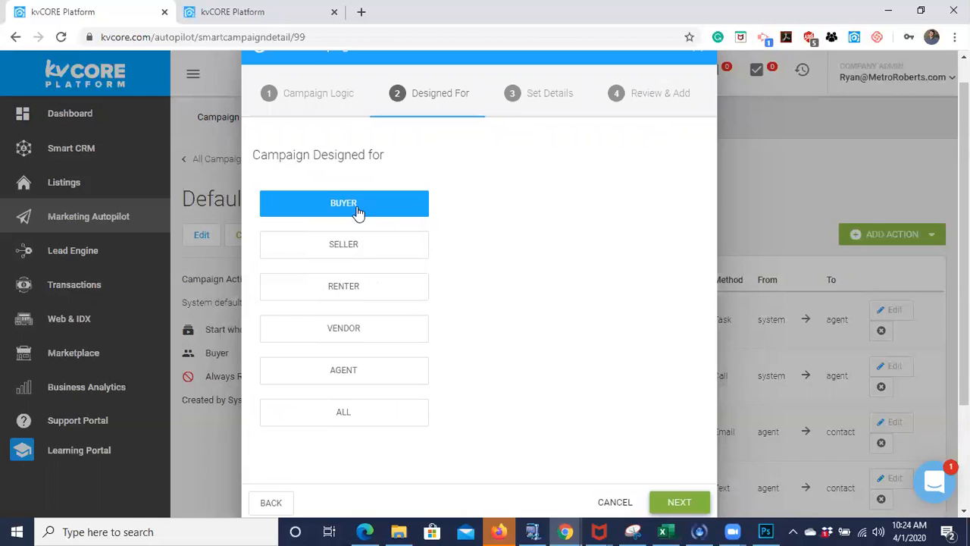
scroll(534, 277, "down", 2)
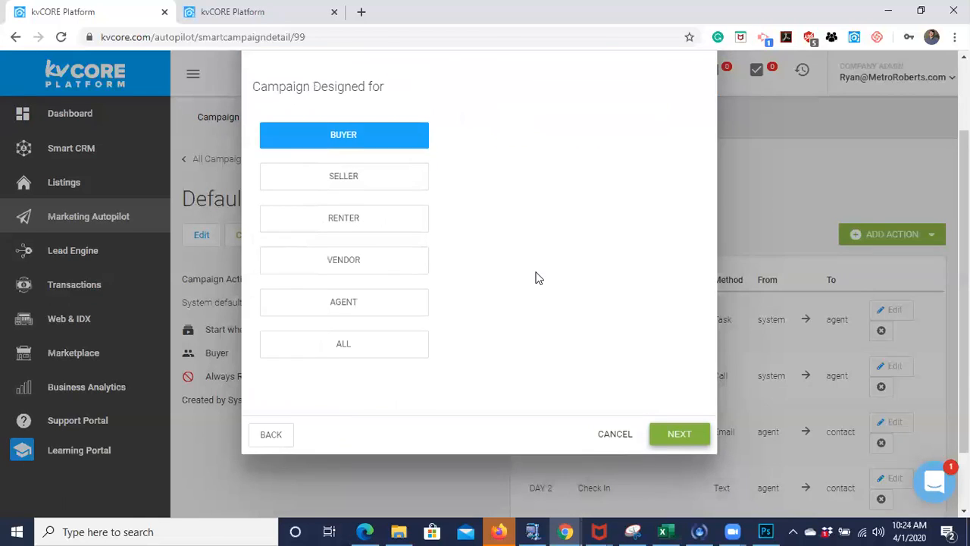
left_click(664, 434)
scroll(582, 349, "up", 2)
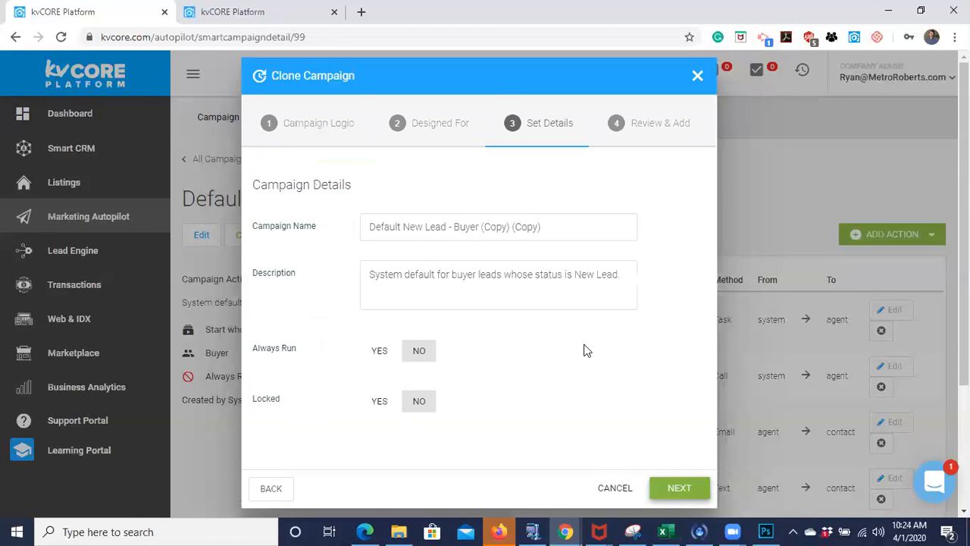
- Name the cloned campaign "Primary New Buyer Lead"
left_click(549, 226)
left_click_drag(549, 226, 363, 238)
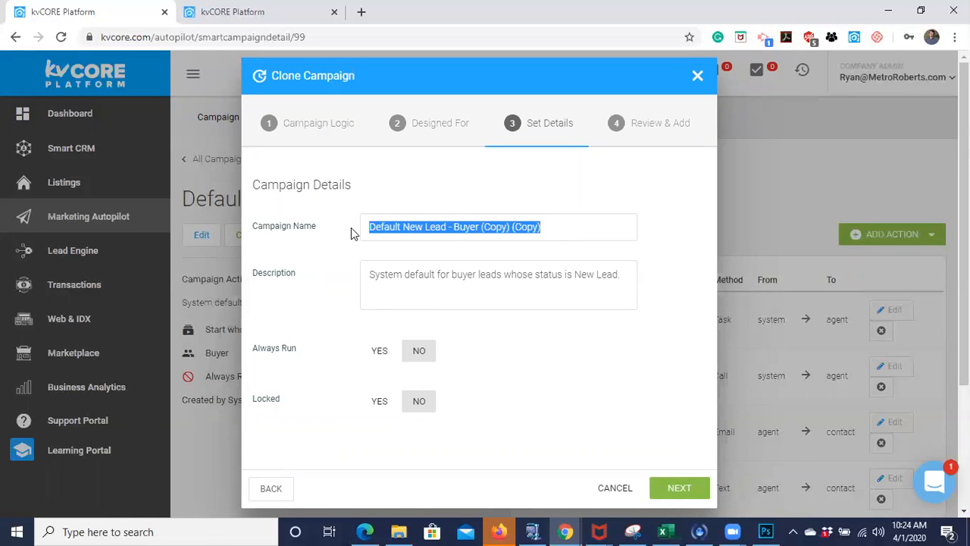
type("Primary ")
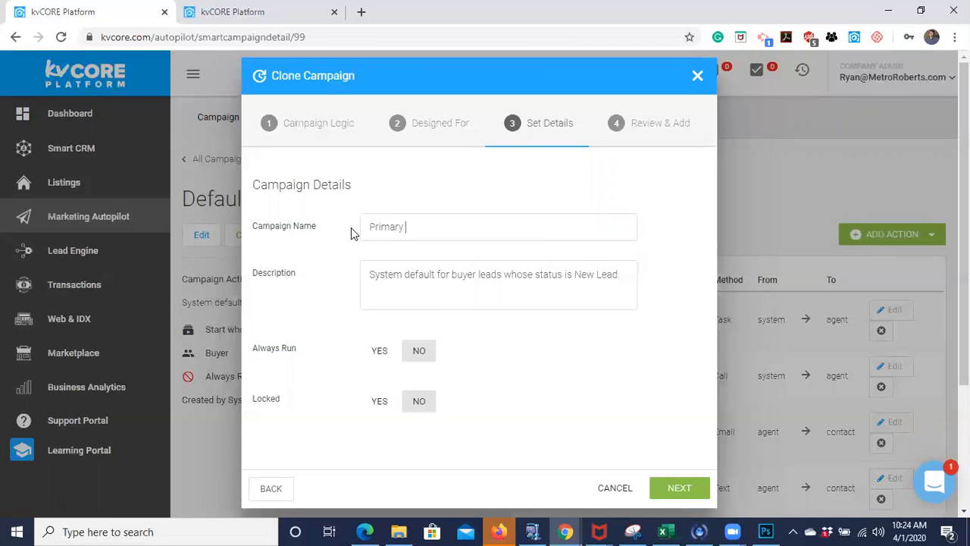
type("New Buyer Lead")
- Replace "System default" with "Customized" at the start of the cloned campaign's description
double_click(424, 274)
left_click_drag(392, 280, 350, 282)
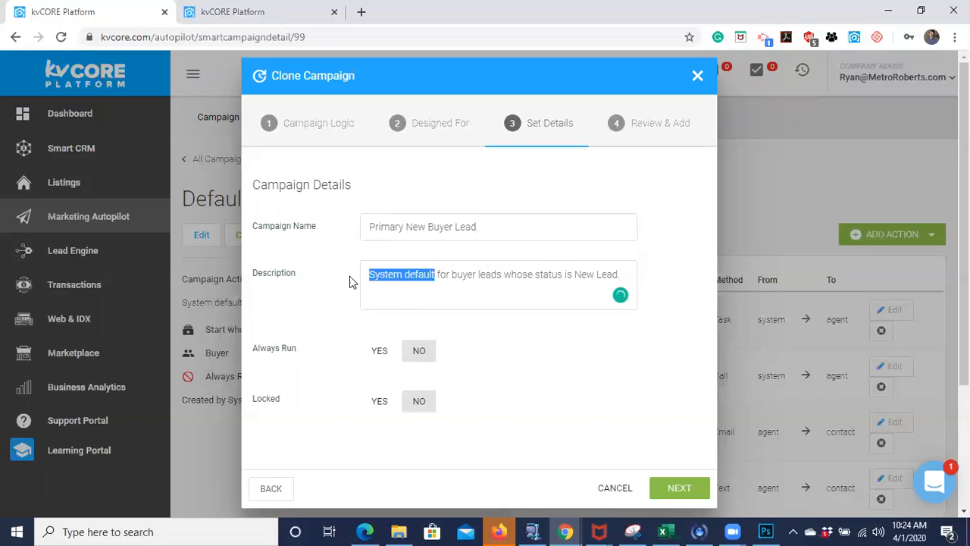
type("Custo")
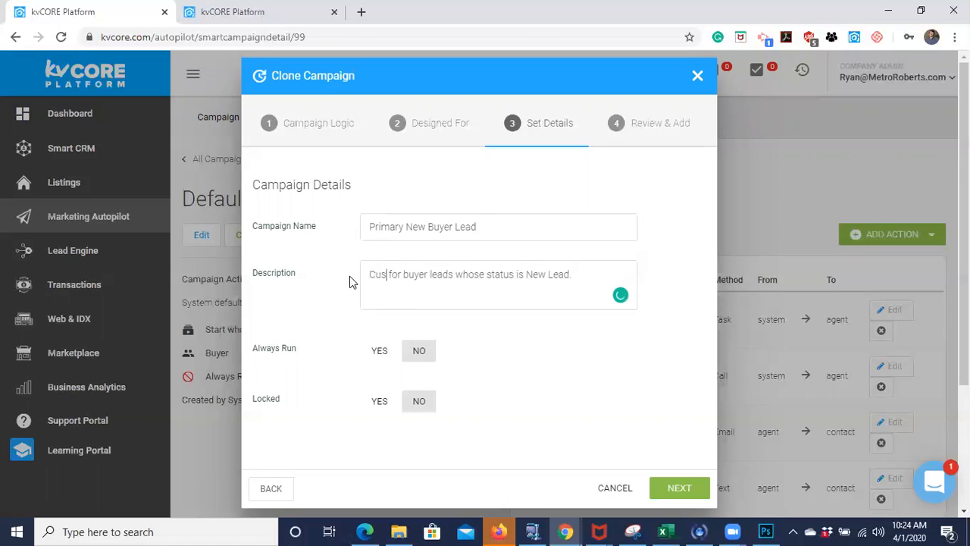
type("mized")
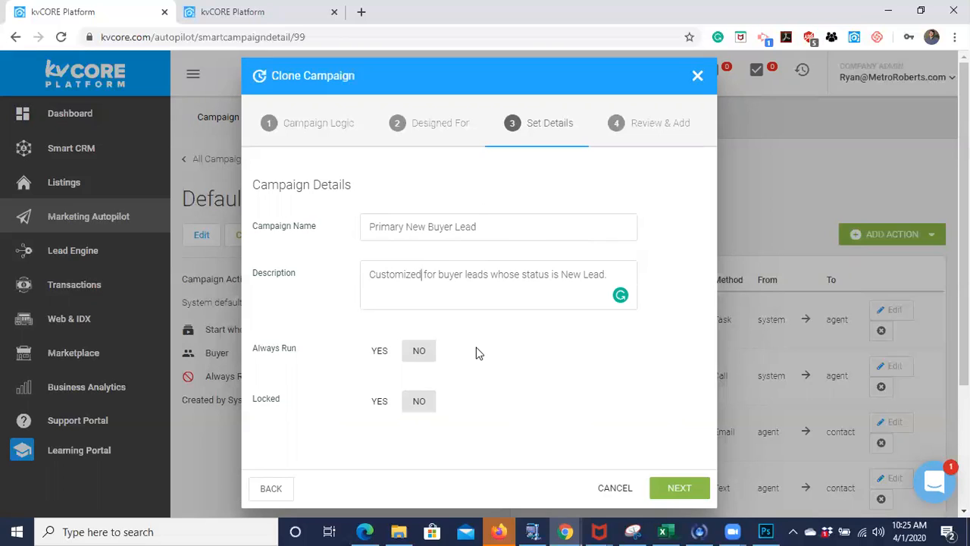
- Set the cloned campaign's Always Run option to Yes and proceed to review its summary
left_click(378, 357)
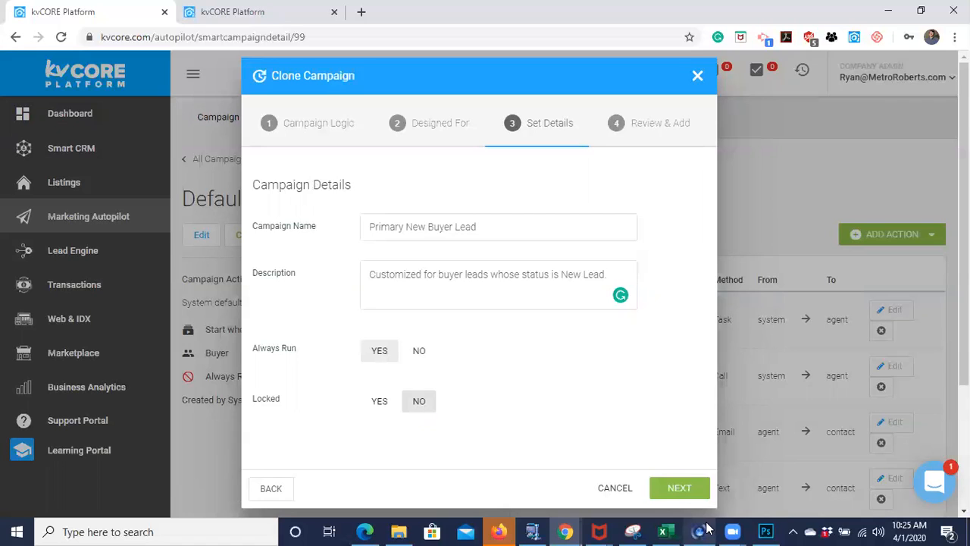
left_click(685, 492)
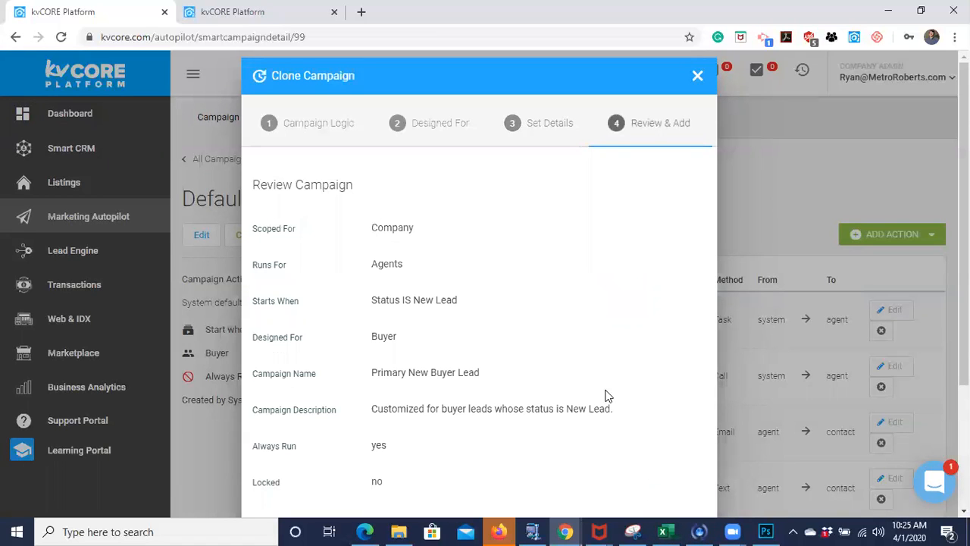
scroll(578, 343, "down", 2)
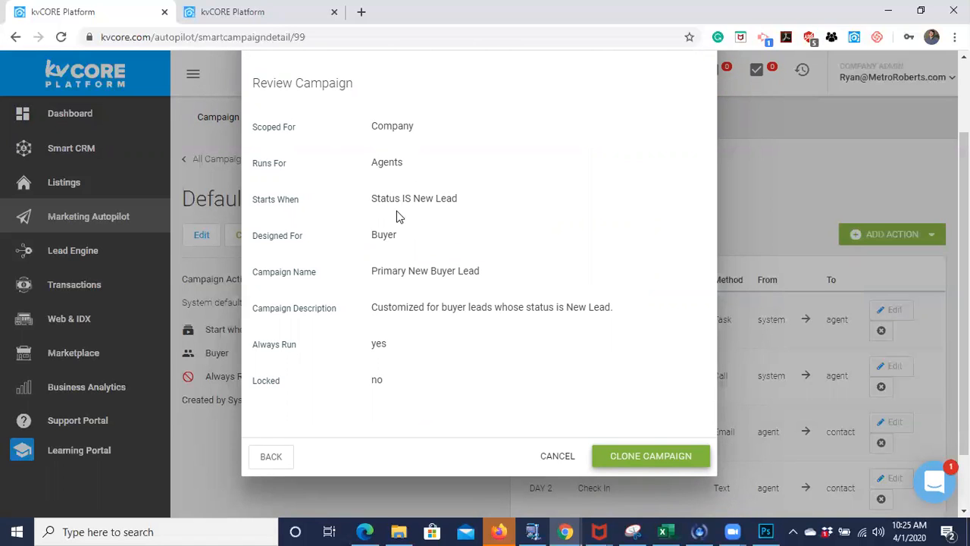
- Confirm the reviewed settings and clone the campaign as Primary New Buyer Lead
scroll(448, 222, "down", 1)
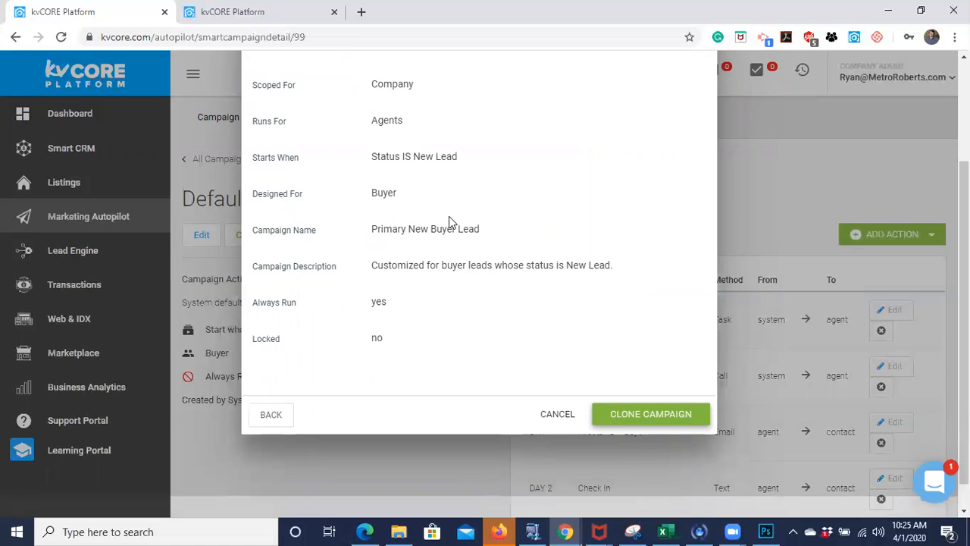
left_click(650, 415)
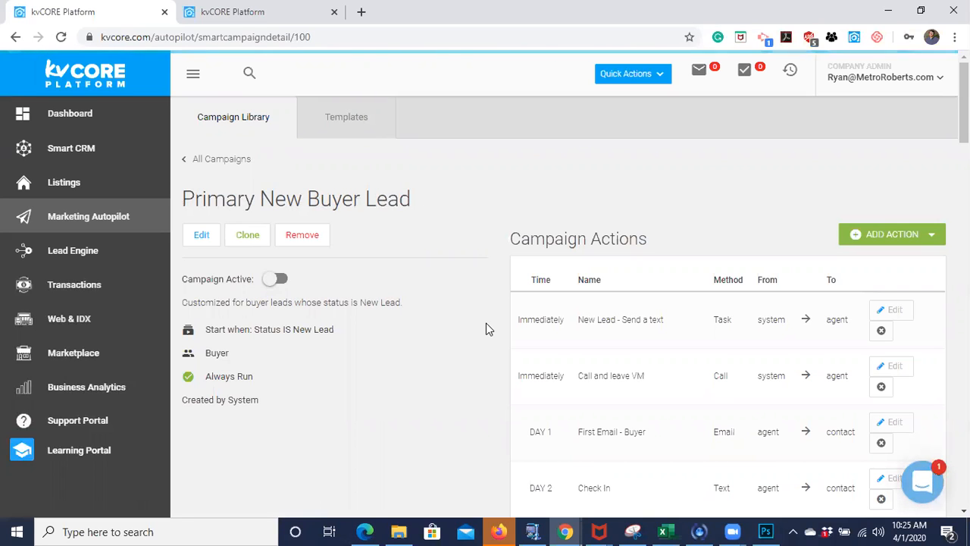
scroll(624, 343, "down", 10)
scroll(623, 342, "up", 10)
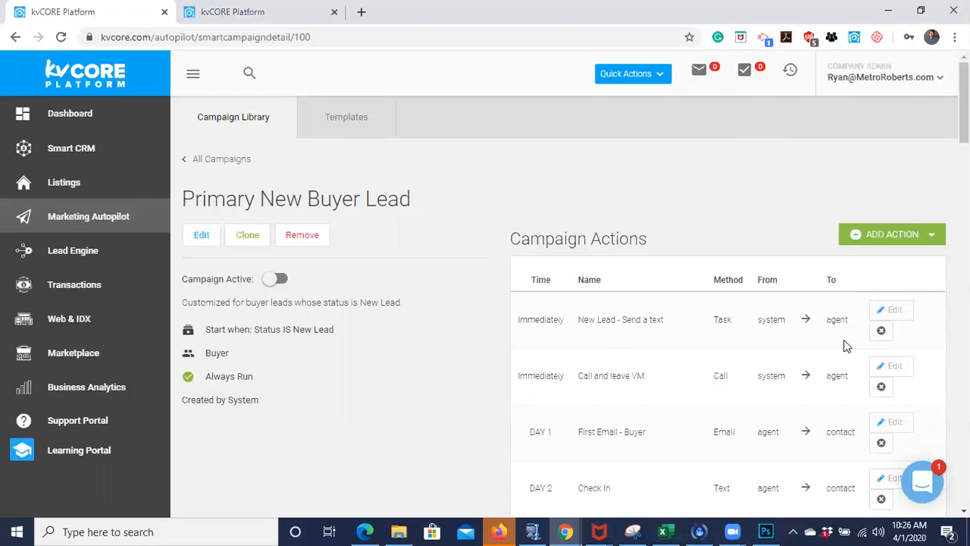
- Remove the two immediate actions, New Lead - Send a text and Call and leave VM, from the cloned campaign
left_click(882, 331)
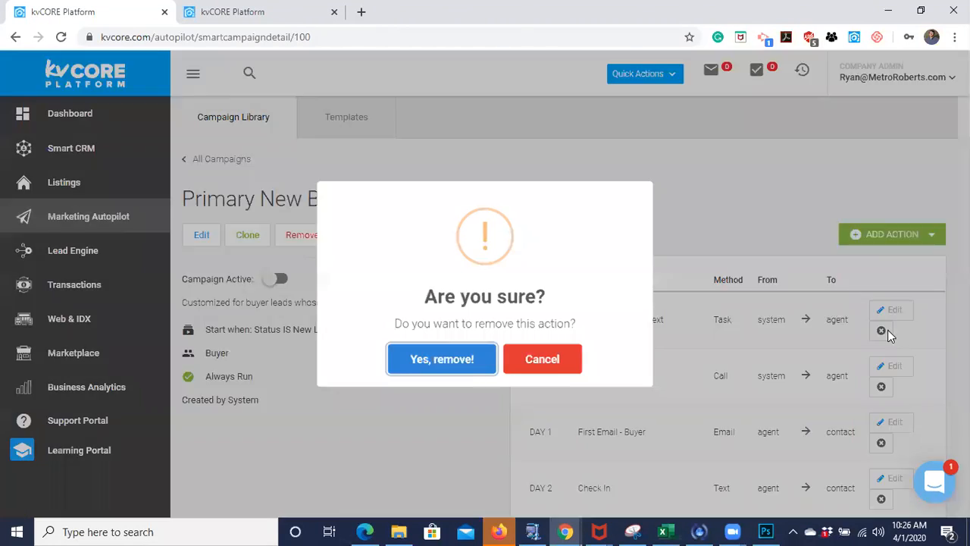
left_click(557, 368)
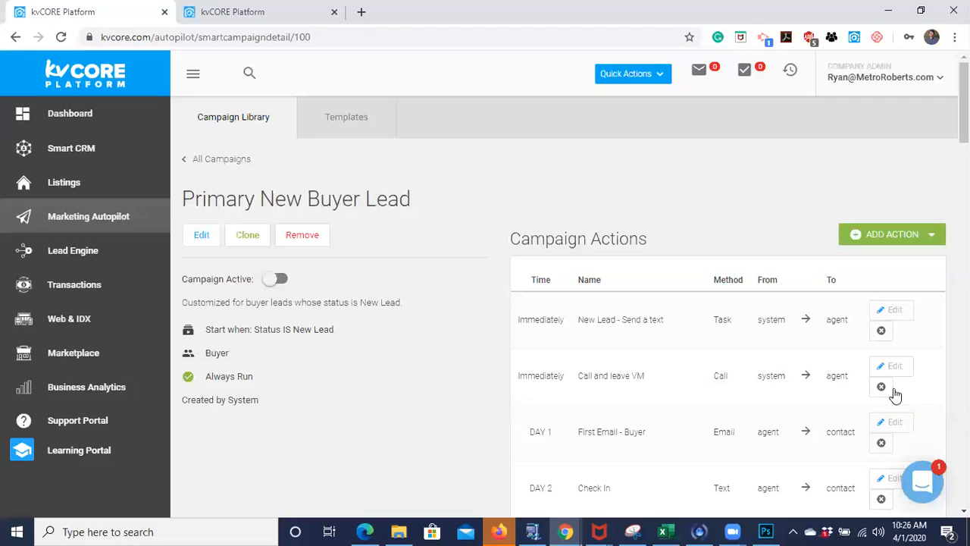
left_click(881, 333)
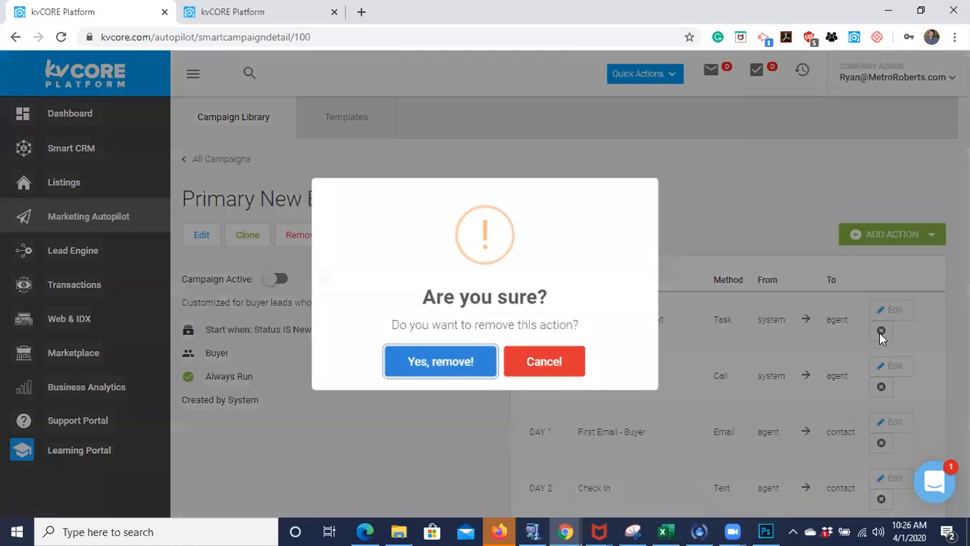
left_click(458, 361)
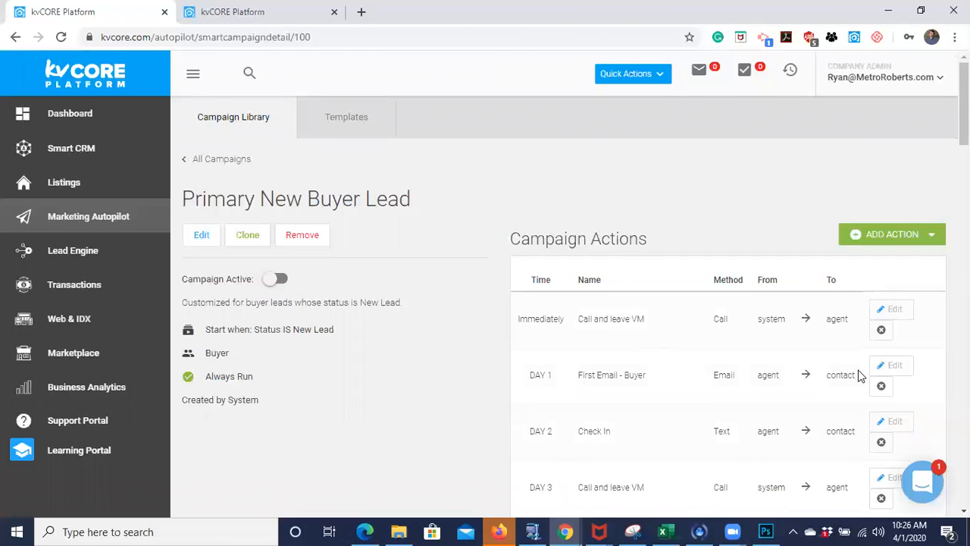
left_click(881, 330)
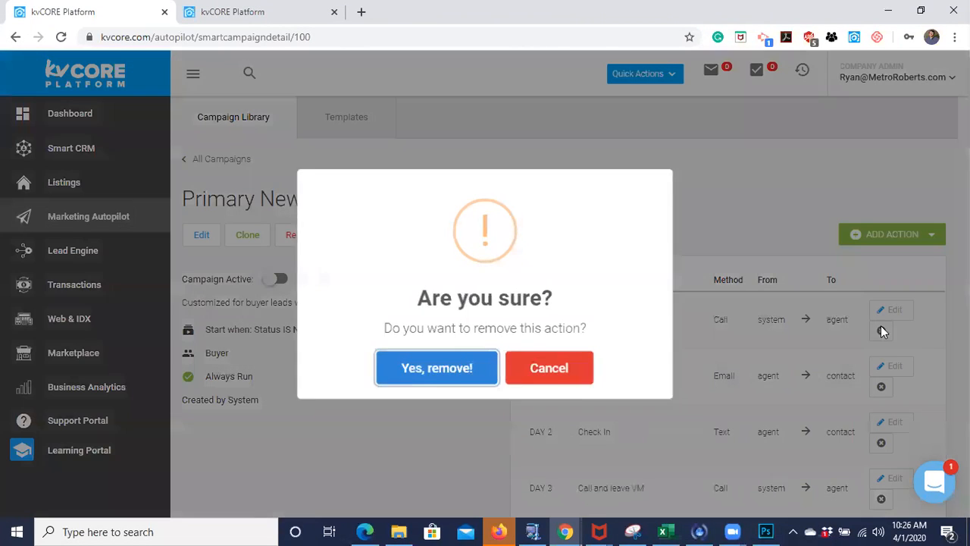
left_click(442, 371)
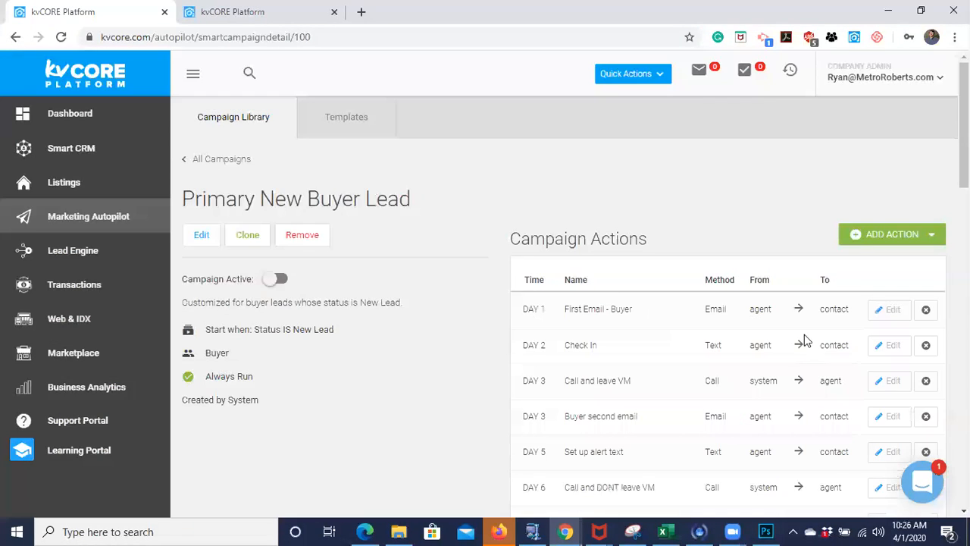
- Start a new SMS action for the campaign and name it "First Contact"
left_click(890, 234)
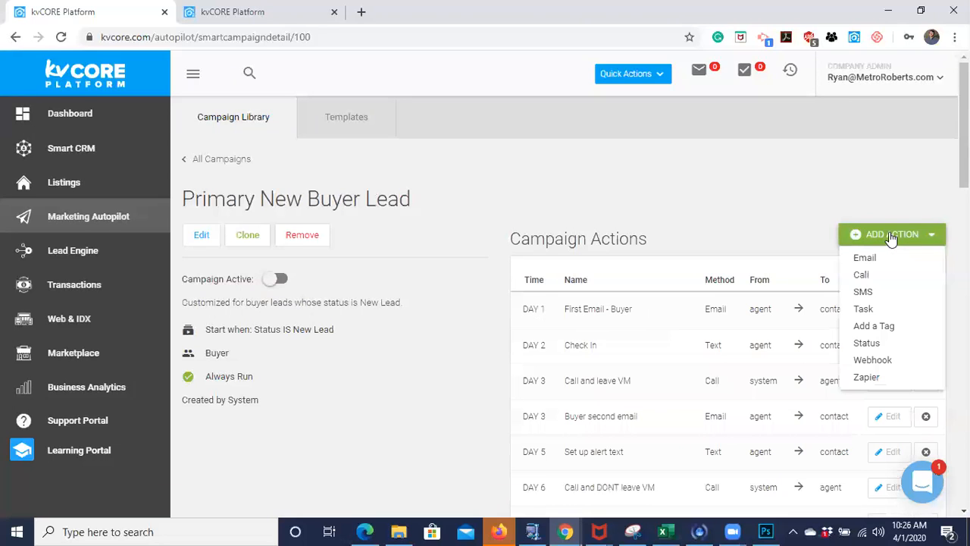
left_click(862, 293)
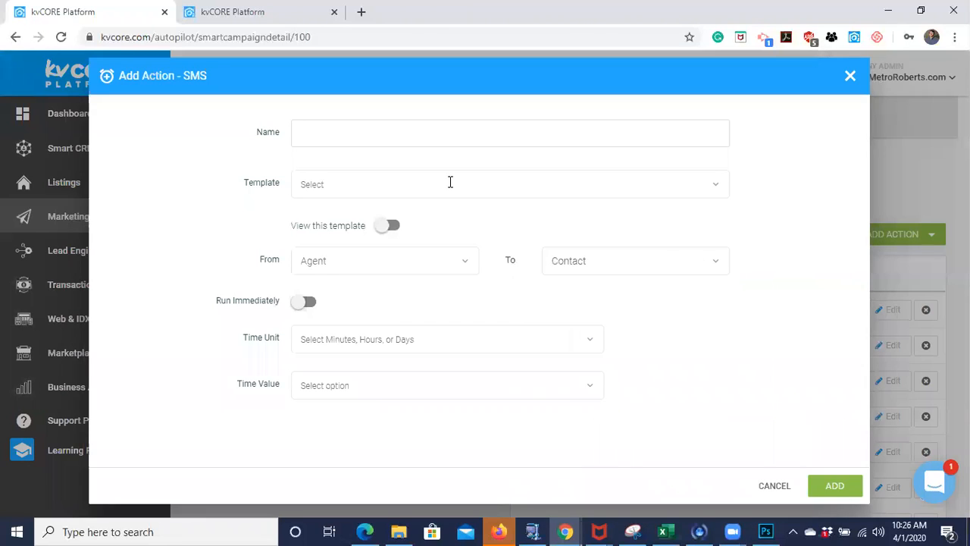
left_click(397, 133)
type("First Contact")
- Choose the First Interaction template for the First Contact SMS action
left_click(340, 189)
scroll(345, 309, "down", 2)
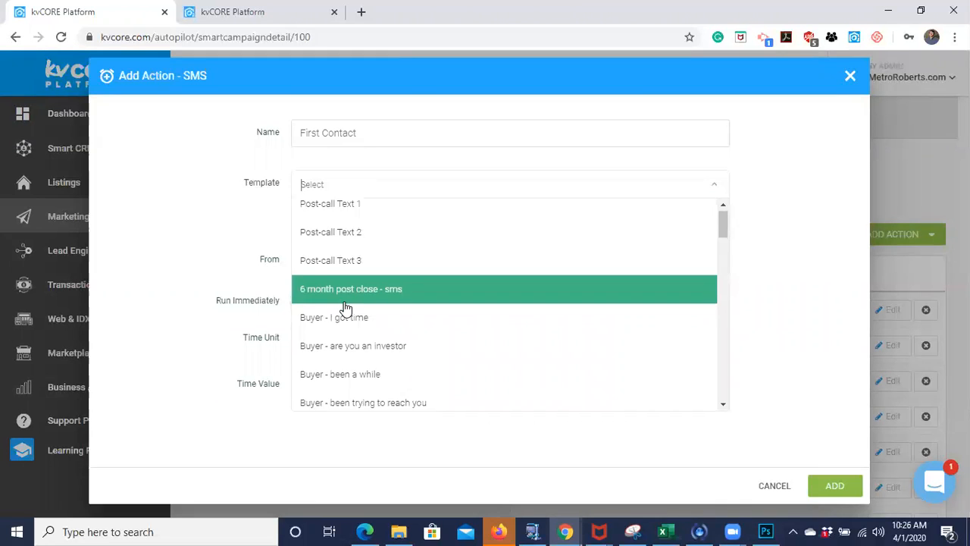
scroll(345, 307, "down", 10)
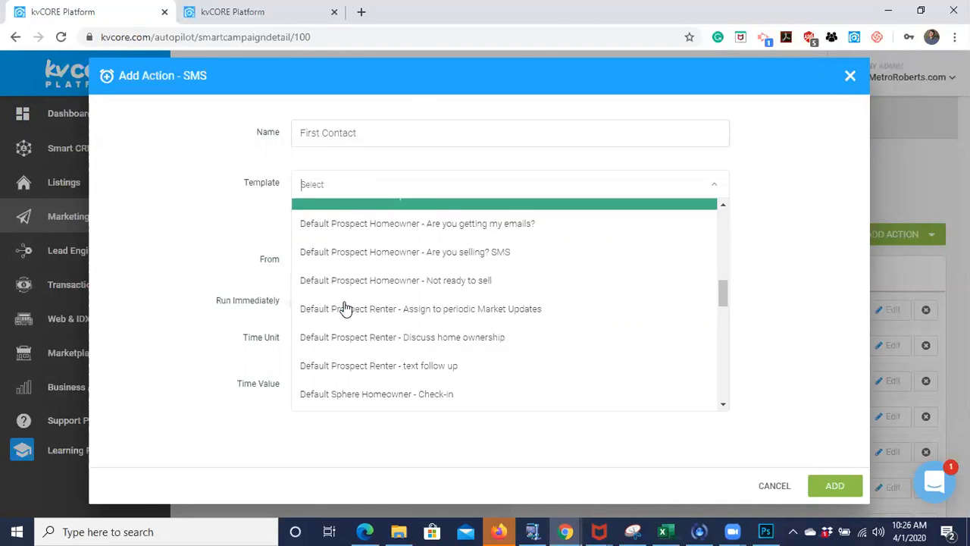
scroll(345, 307, "down", 5)
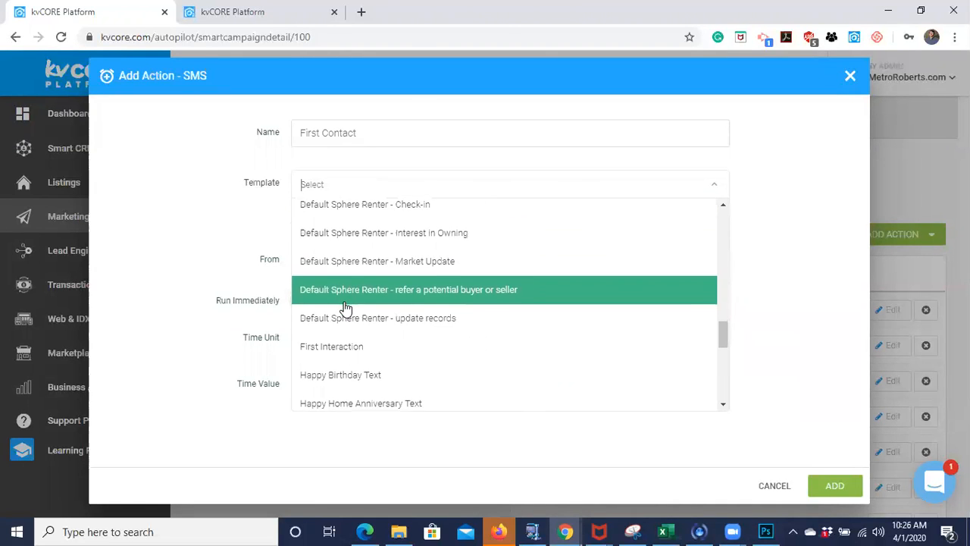
left_click(343, 347)
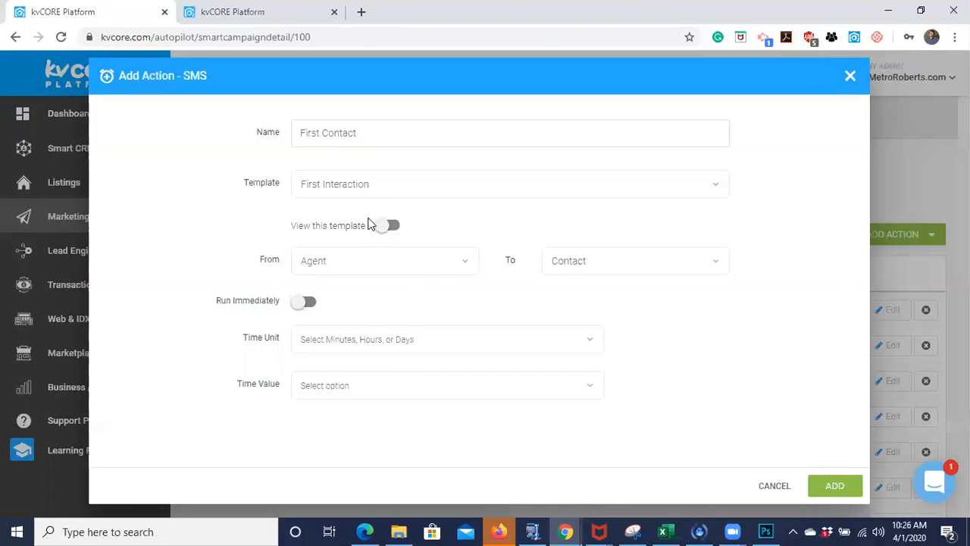
- Preview the selected template's content, and add the SMS action to the campaign set to run immediately
left_click(389, 228)
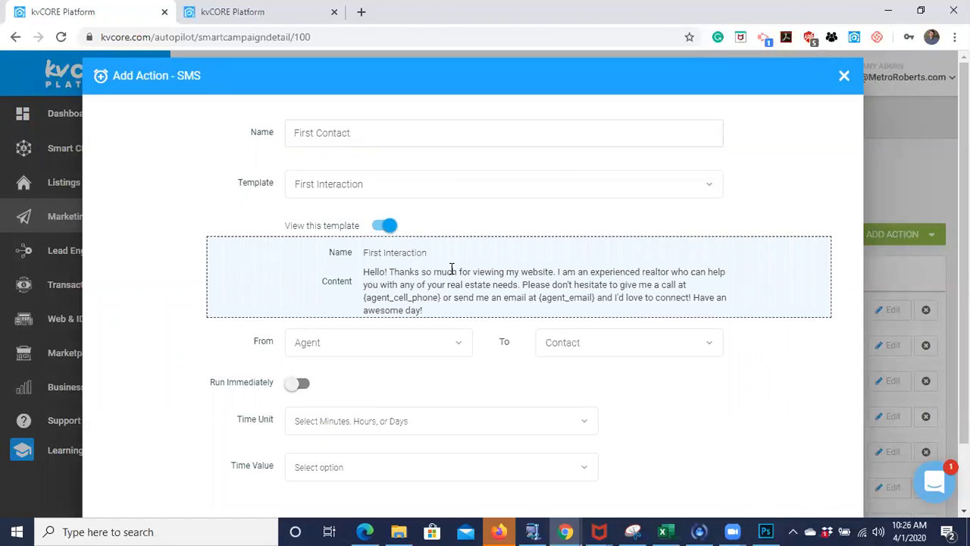
left_click(390, 227)
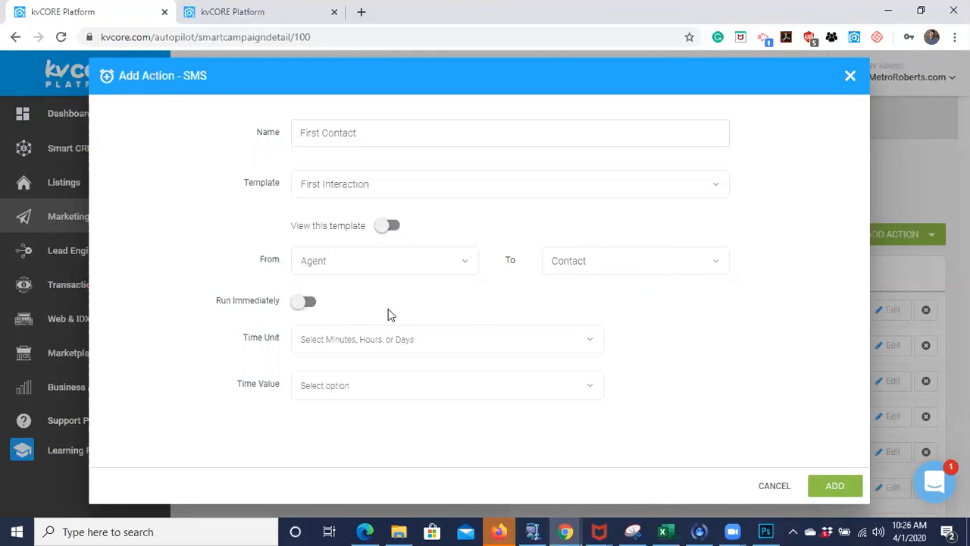
left_click(306, 305)
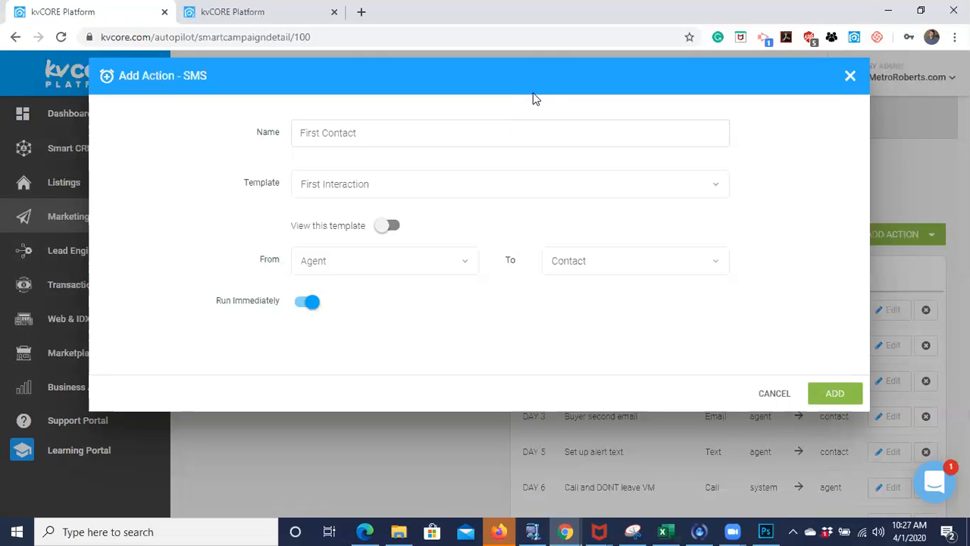
left_click(840, 397)
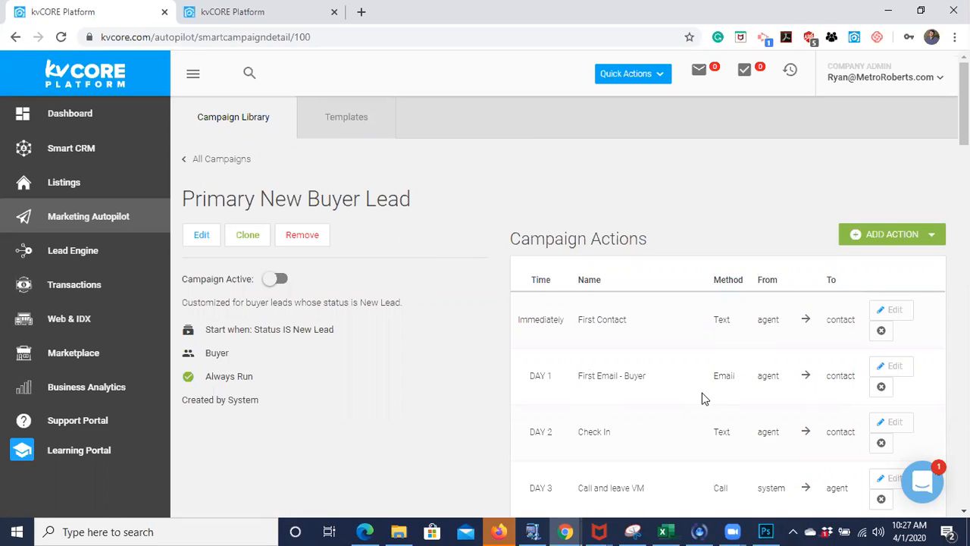
- Remove the Day 6 Call and DONT leave VM and Day 10 Call and leave VM actions from the campaign
scroll(739, 432, "down", 2)
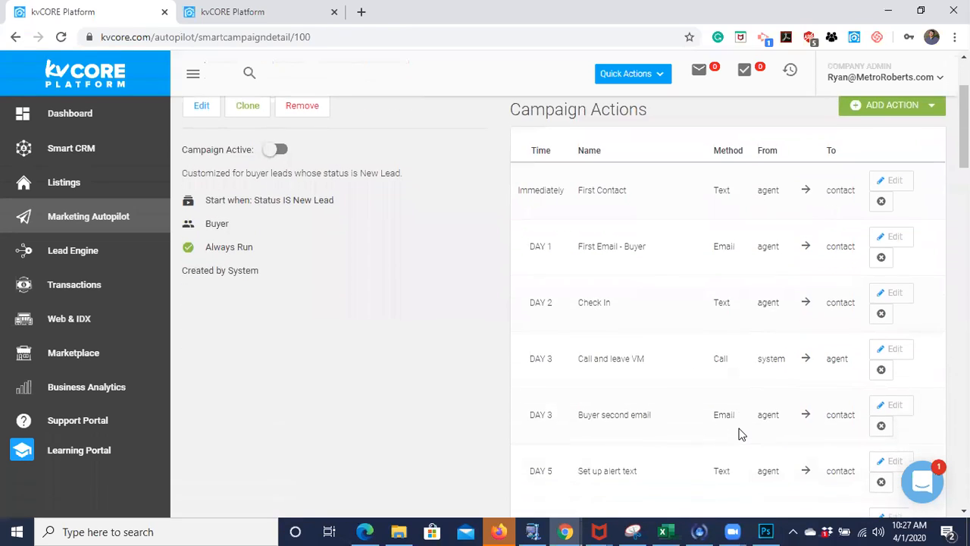
scroll(738, 432, "down", 2)
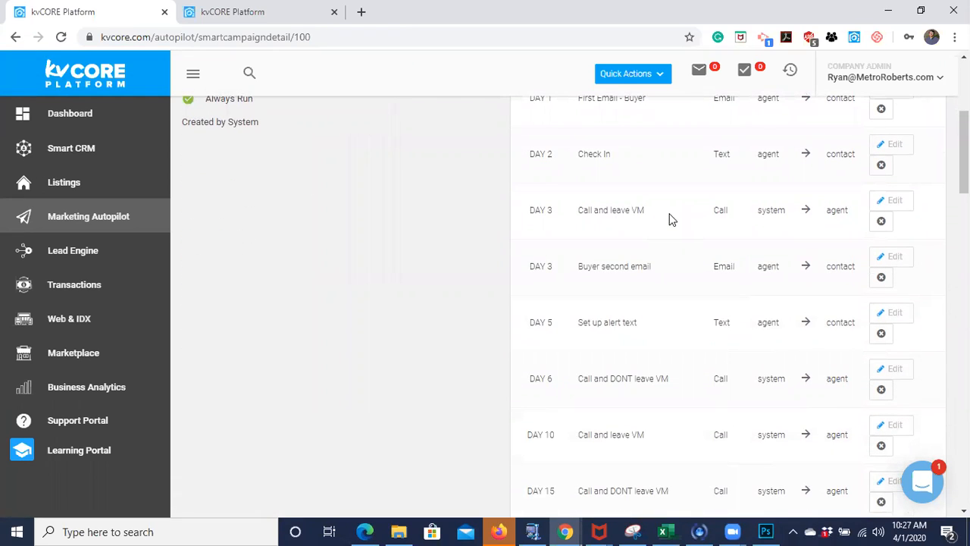
scroll(670, 219, "down", 1)
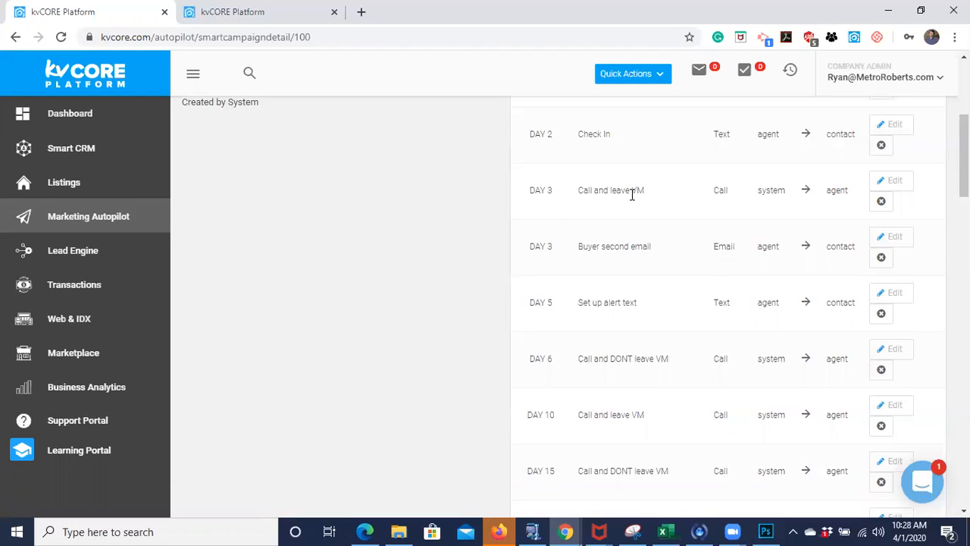
scroll(668, 289, "down", 1)
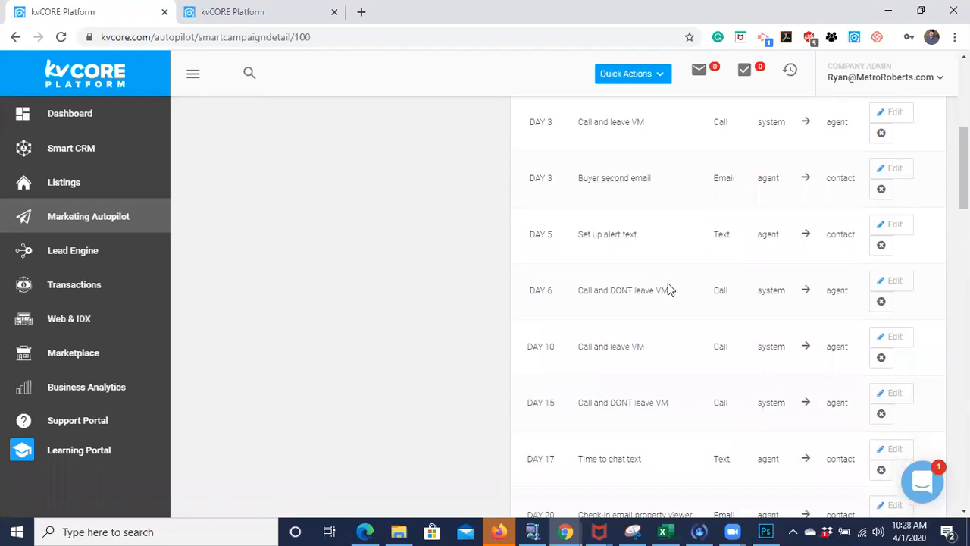
scroll(667, 288, "down", 1)
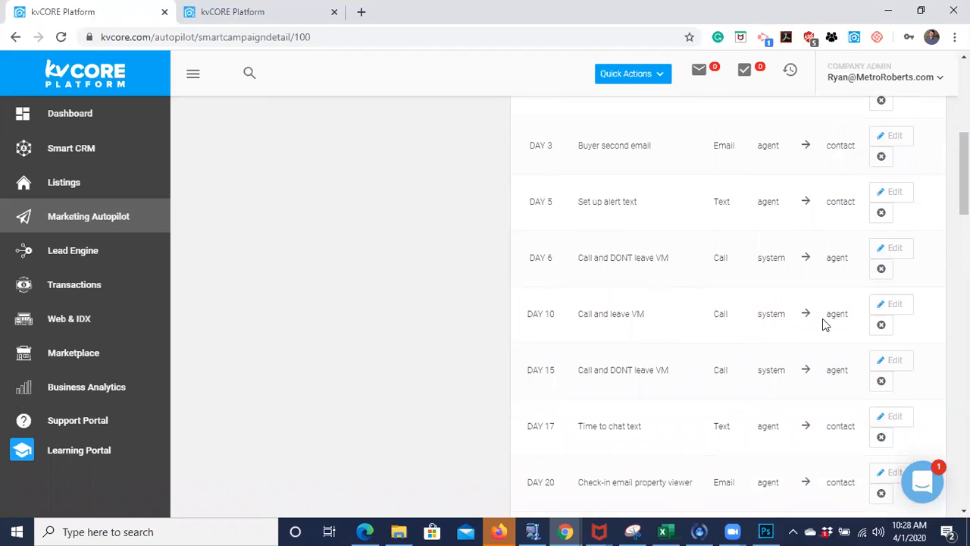
left_click(881, 268)
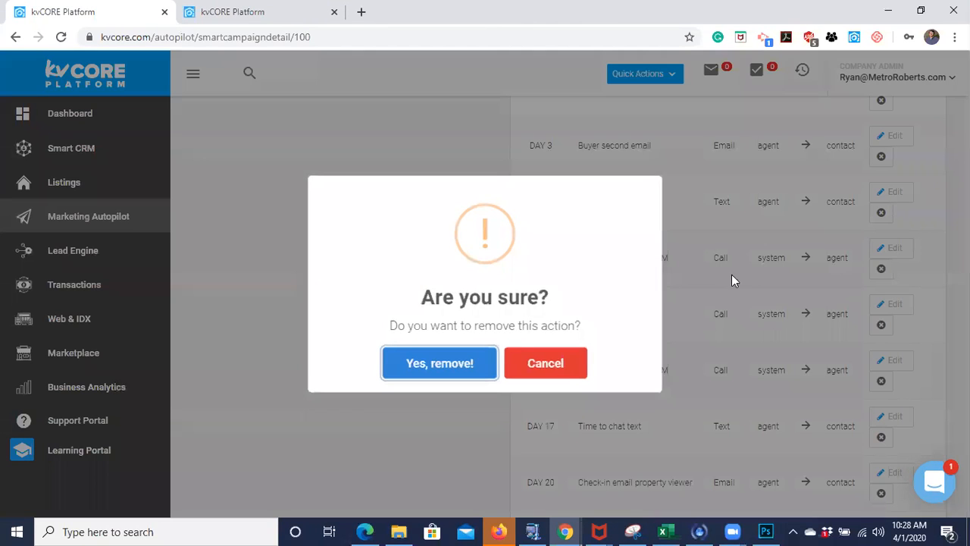
left_click(491, 372)
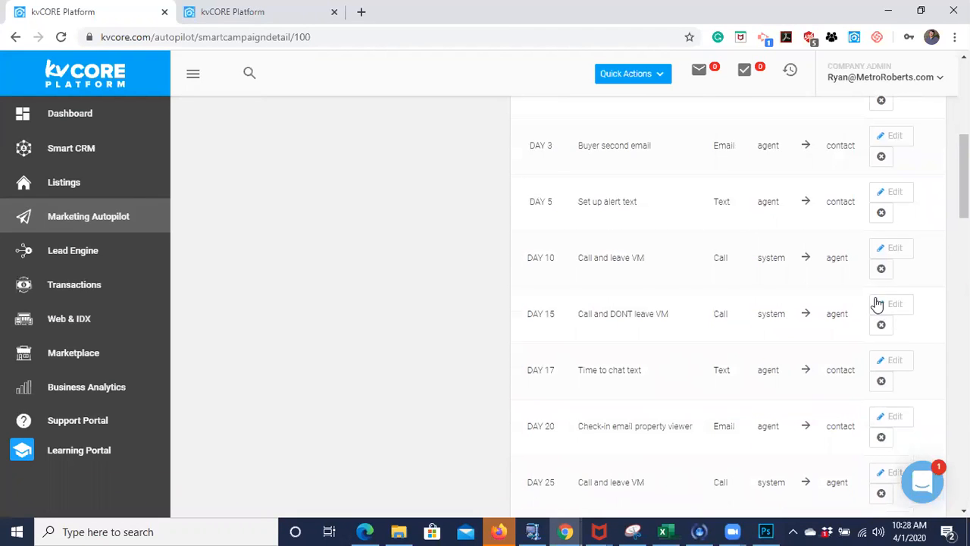
left_click(881, 269)
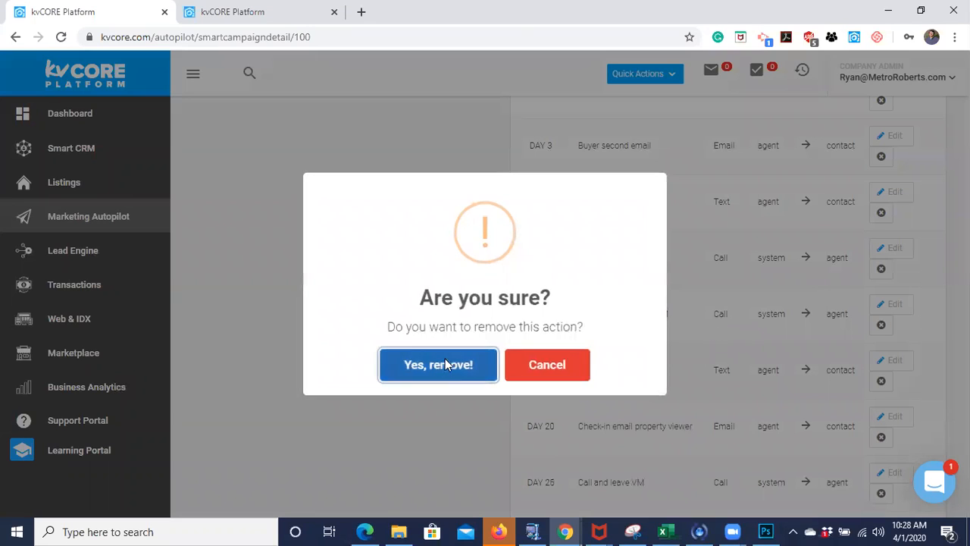
left_click(446, 364)
- Open the campaign Templates page in a separate window and attach it to the main browser window as a tab
scroll(614, 362, "down", 5)
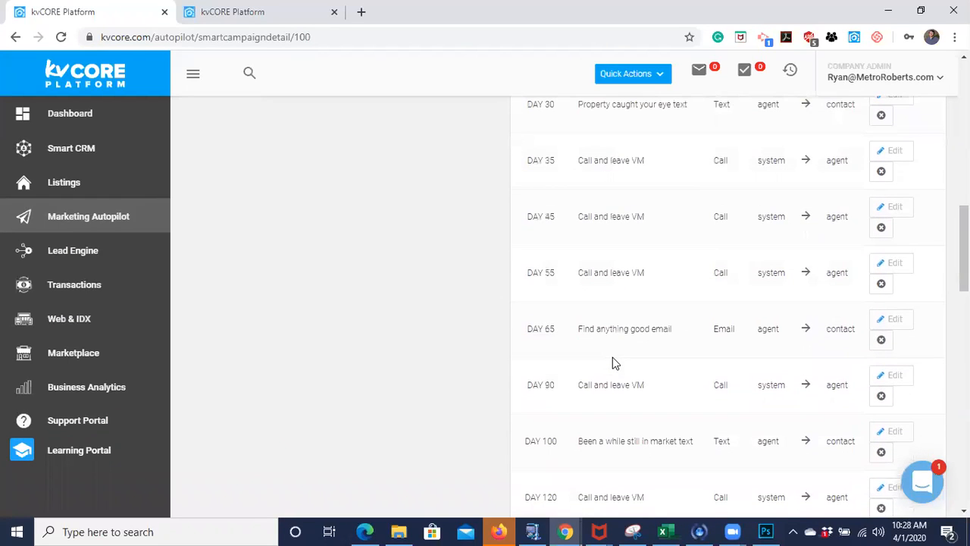
scroll(613, 361, "up", 6)
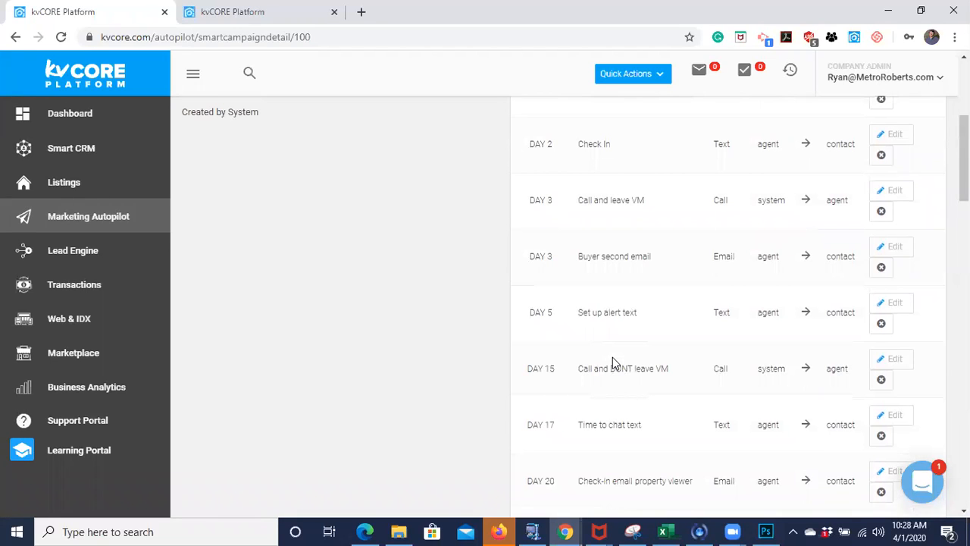
scroll(614, 364, "up", 3)
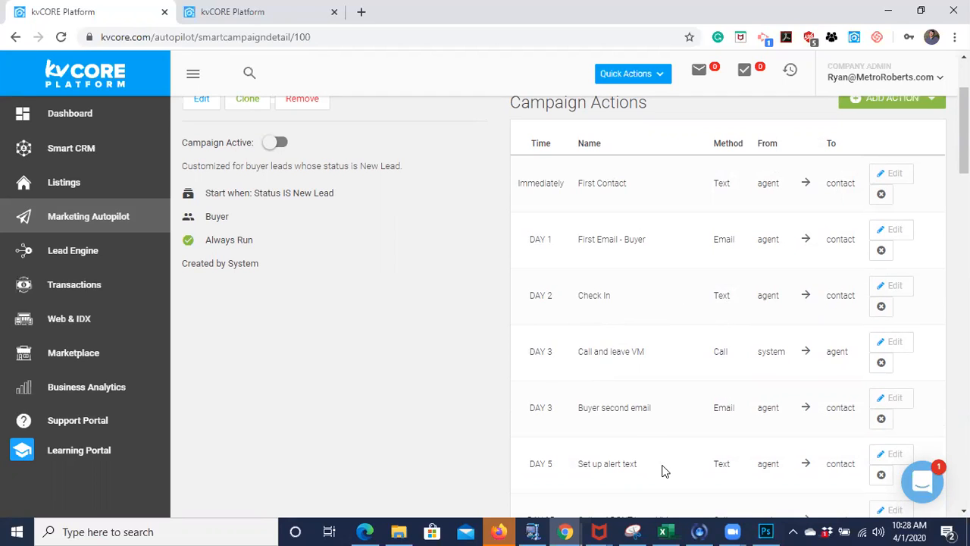
scroll(371, 271, "up", 2)
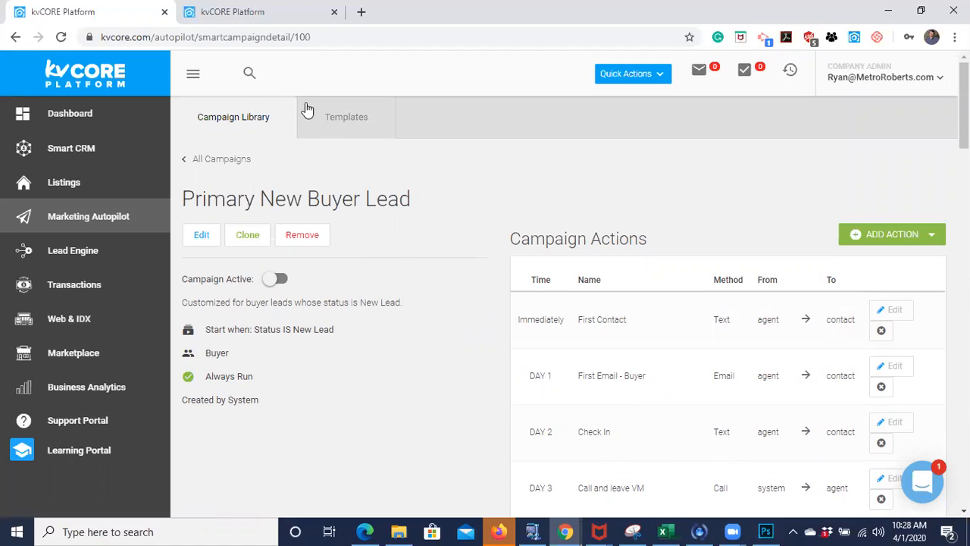
right_click(351, 125)
left_click(407, 152)
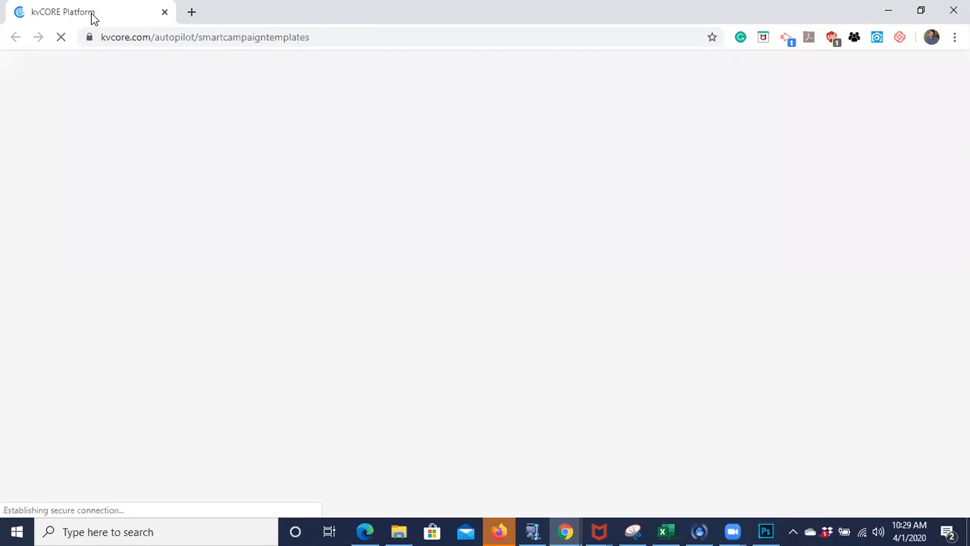
left_click_drag(92, 19, 134, 58)
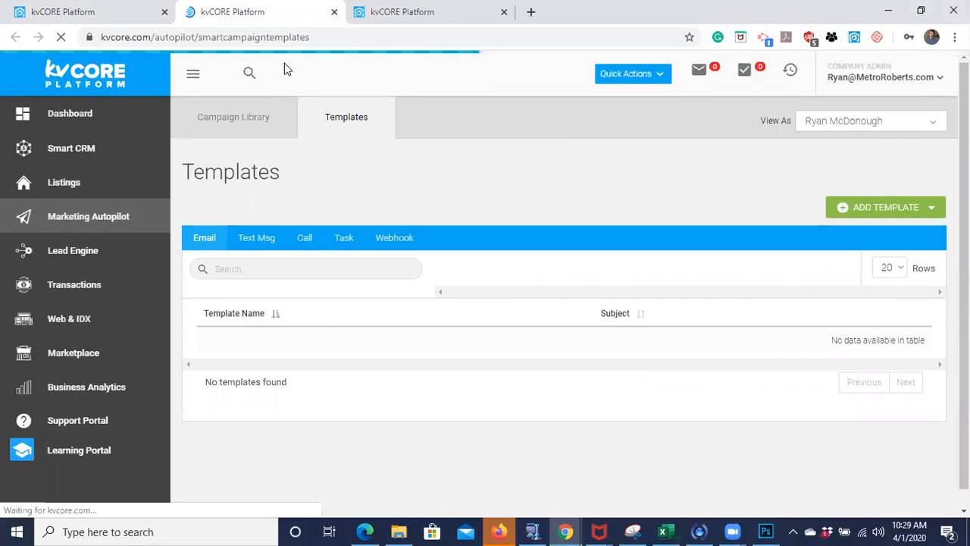
- Return to the Primary New Buyer Lead campaign and look through its scheduled actions
left_click(12, 17)
scroll(425, 278, "down", 3)
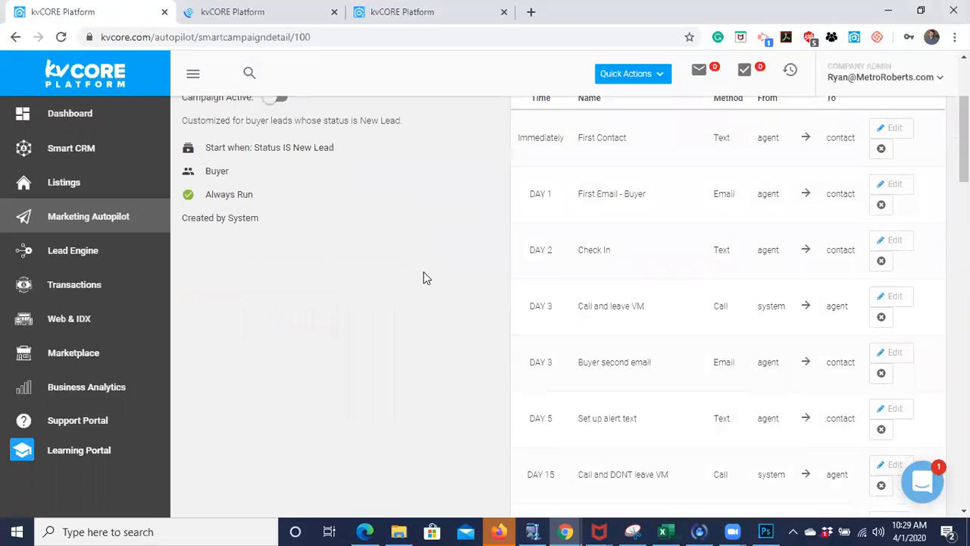
scroll(424, 278, "down", 2)
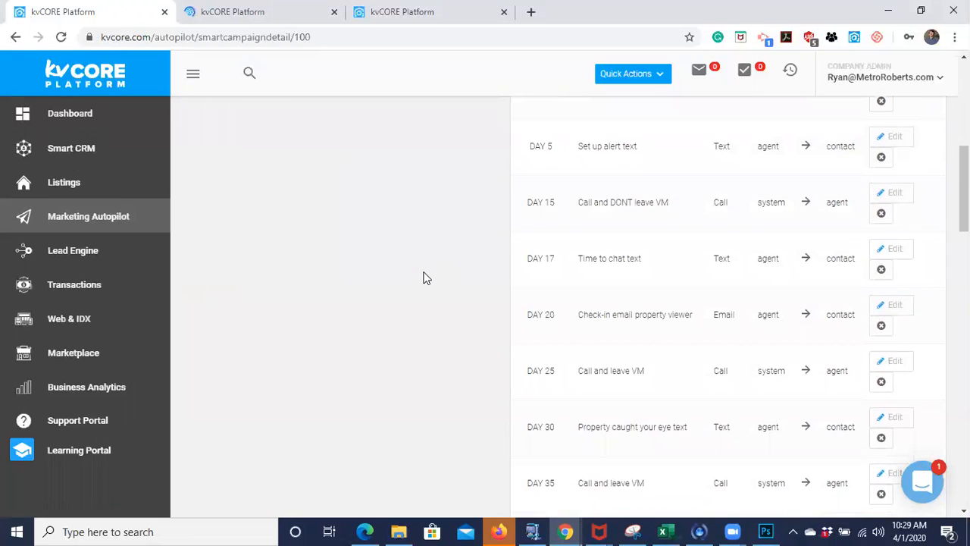
- Check the remaining scheduled actions and activate the Primary New Buyer Lead campaign
scroll(736, 336, "down", 4)
scroll(736, 335, "down", 5)
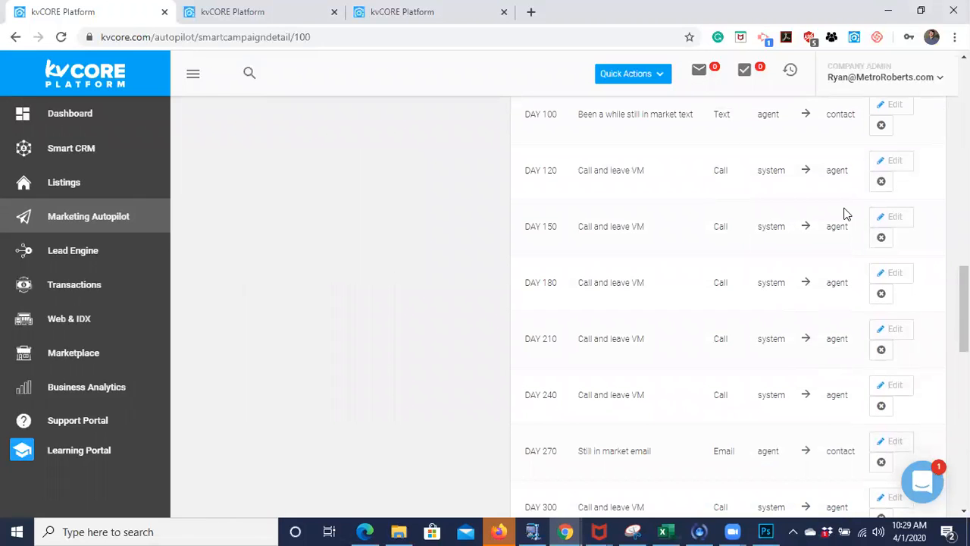
scroll(774, 308, "down", 1)
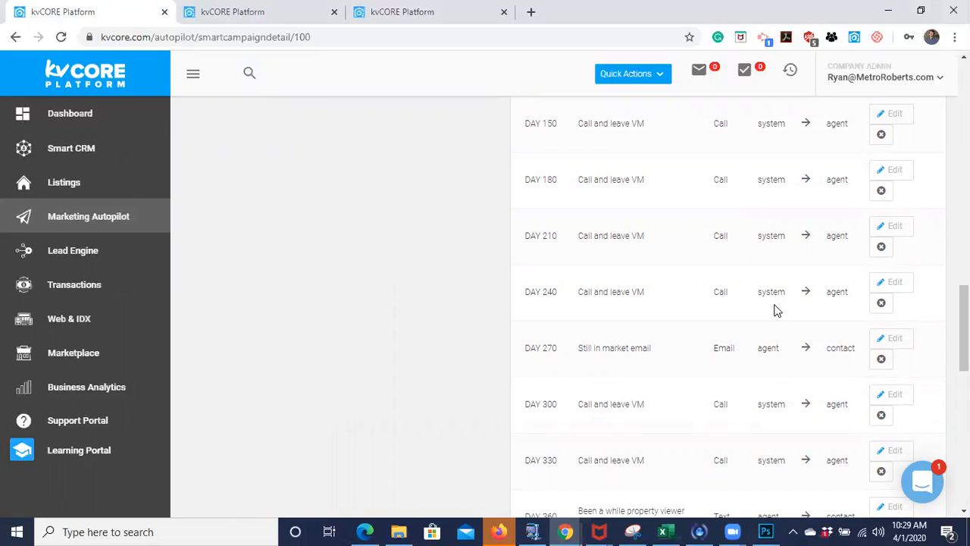
scroll(774, 309, "down", 1)
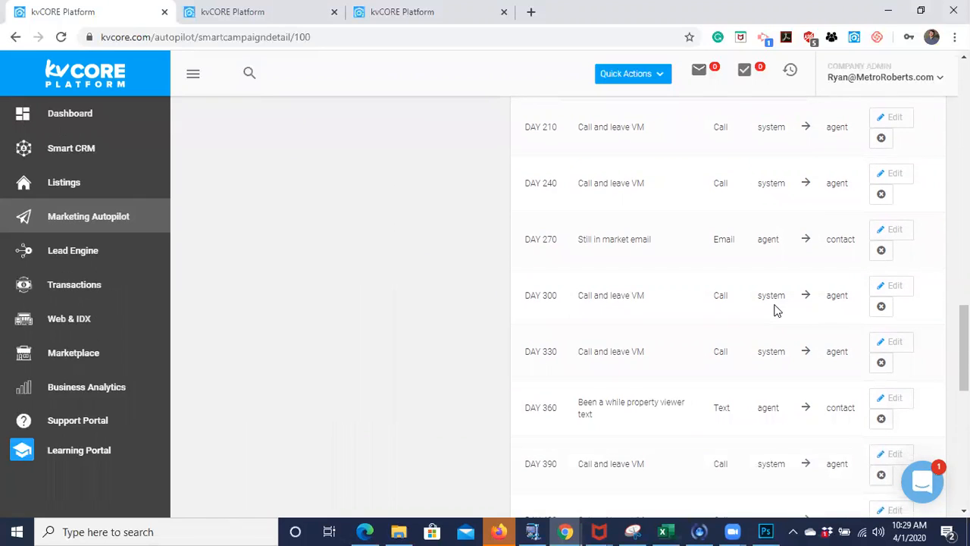
scroll(774, 310, "up", 15)
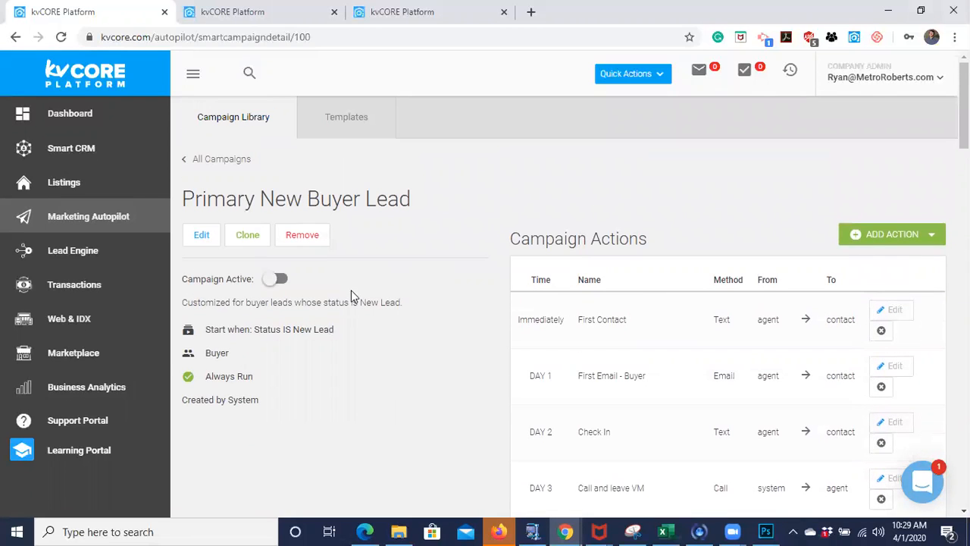
left_click(277, 280)
- Return to the full campaign list and look through the campaigns and their statuses on its second page
left_click(224, 161)
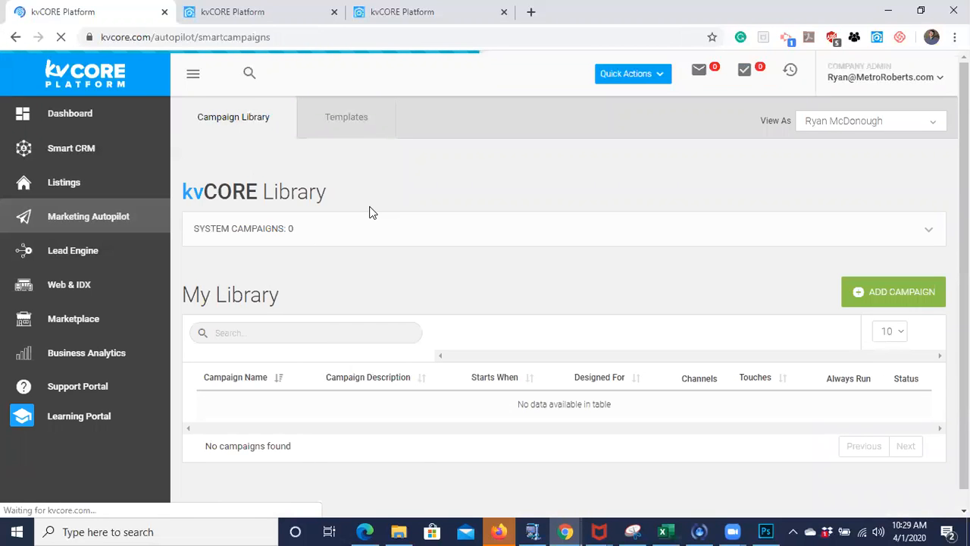
scroll(371, 213, "down", 1)
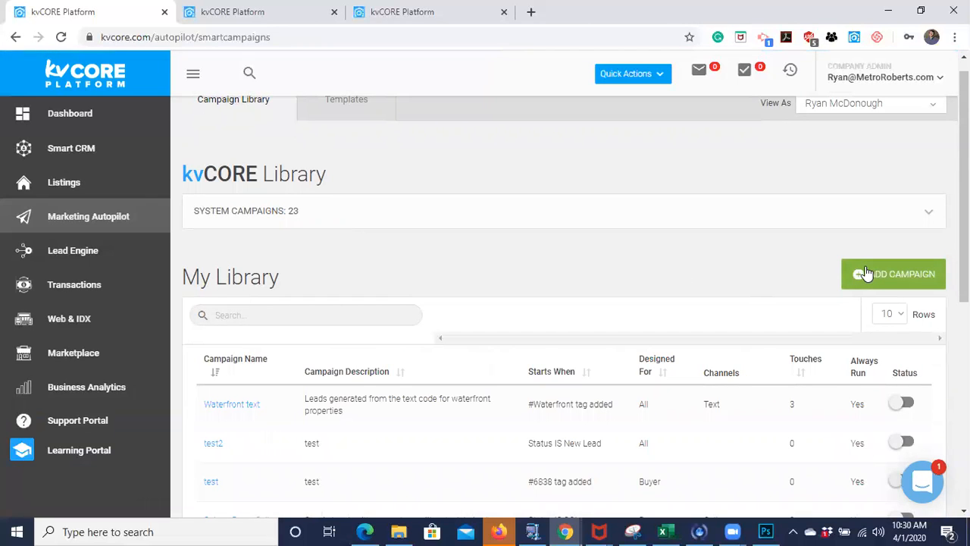
scroll(767, 270, "down", 5)
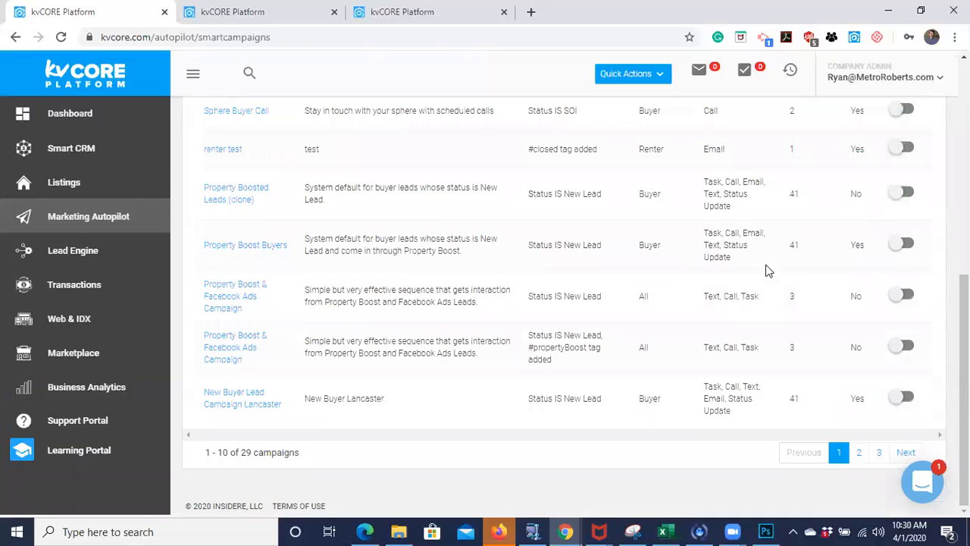
left_click(859, 453)
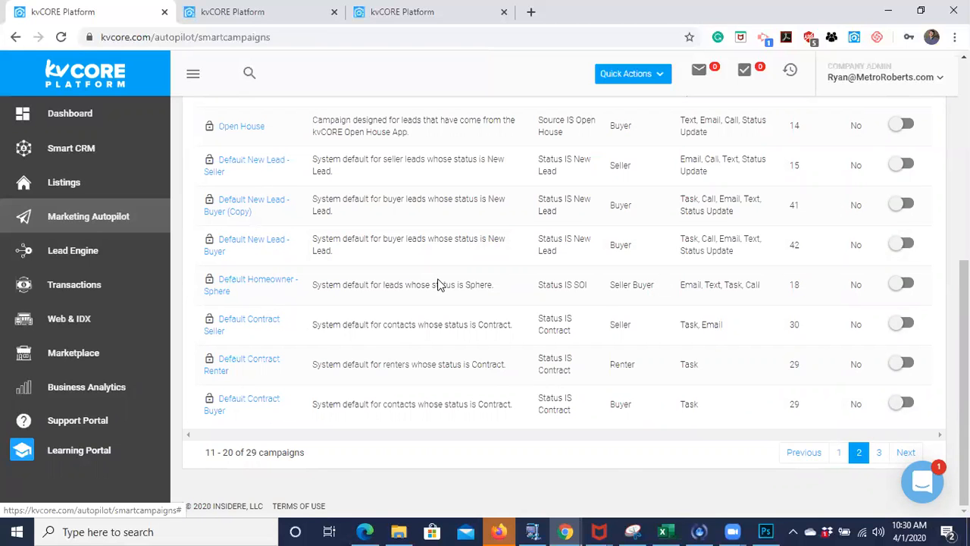
scroll(438, 278, "up", 2)
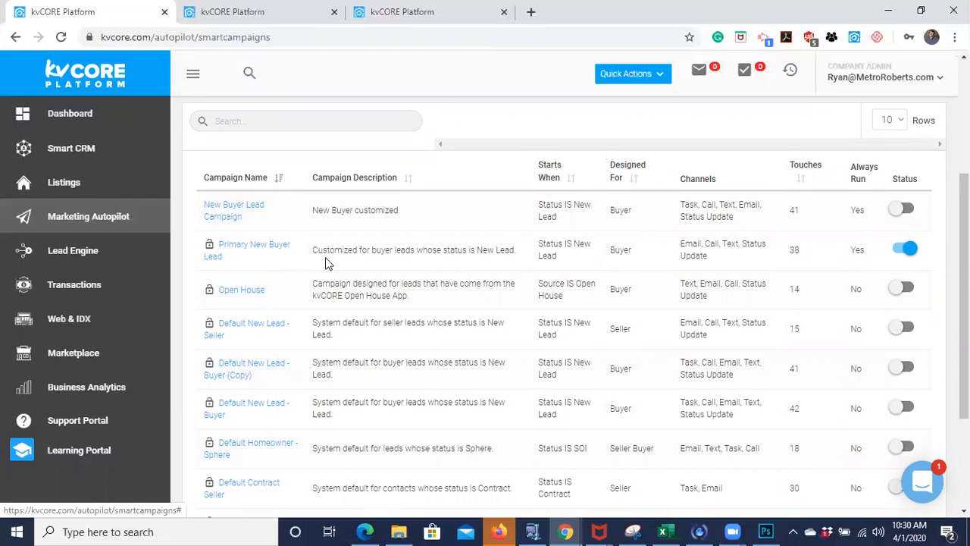
scroll(327, 263, "down", 1)
scroll(327, 263, "down", 2)
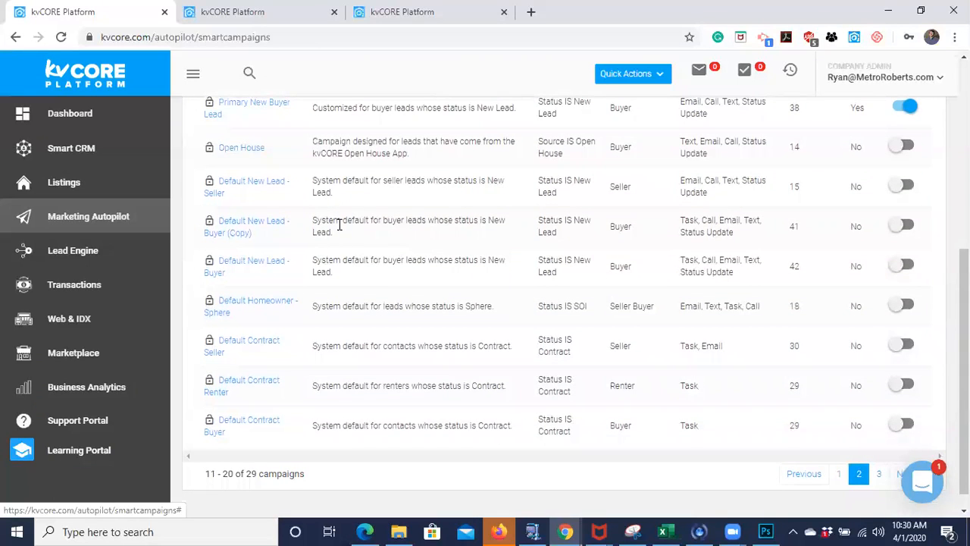
scroll(337, 240, "down", 1)
scroll(338, 226, "up", 3)
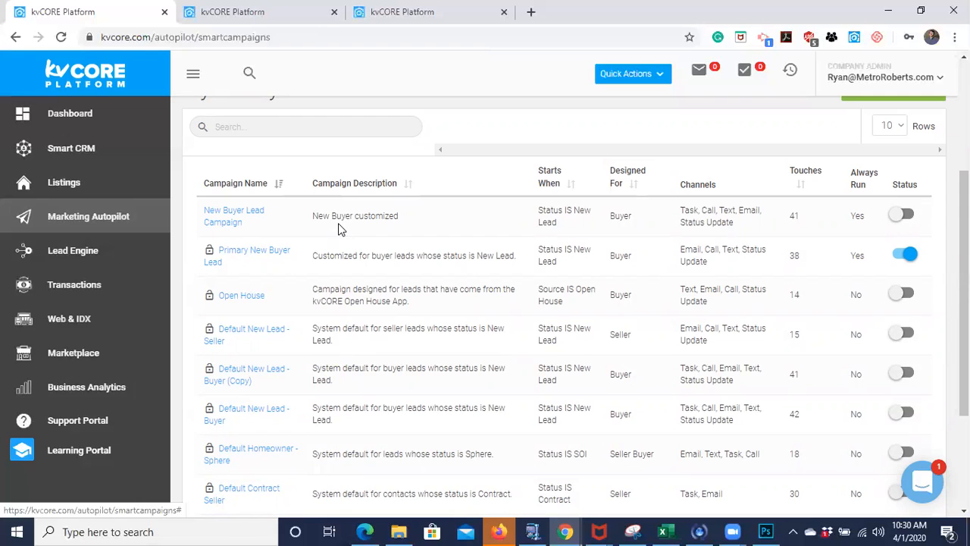
- Open the Smart CRM in the second browser tab and filter the contacts by the assigned agent's name
left_click(263, 23)
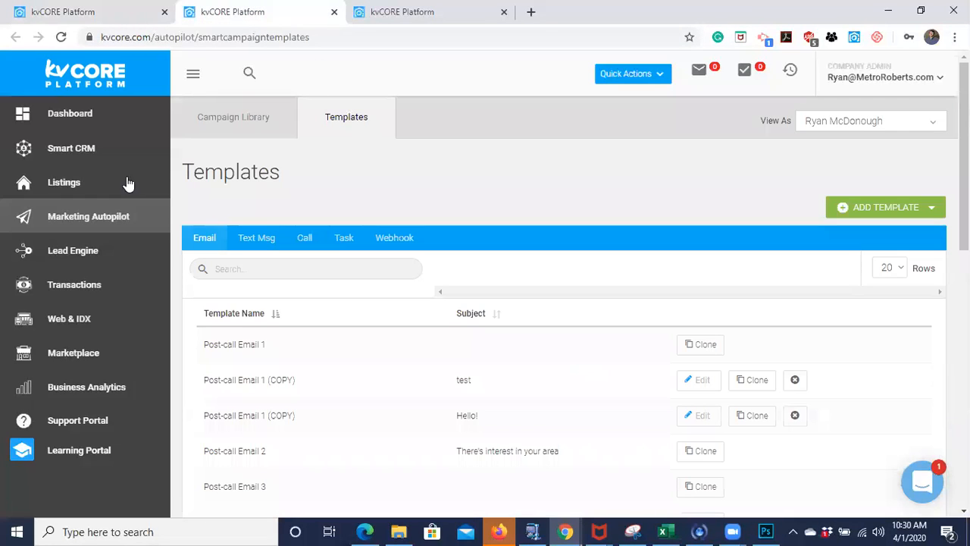
left_click(105, 152)
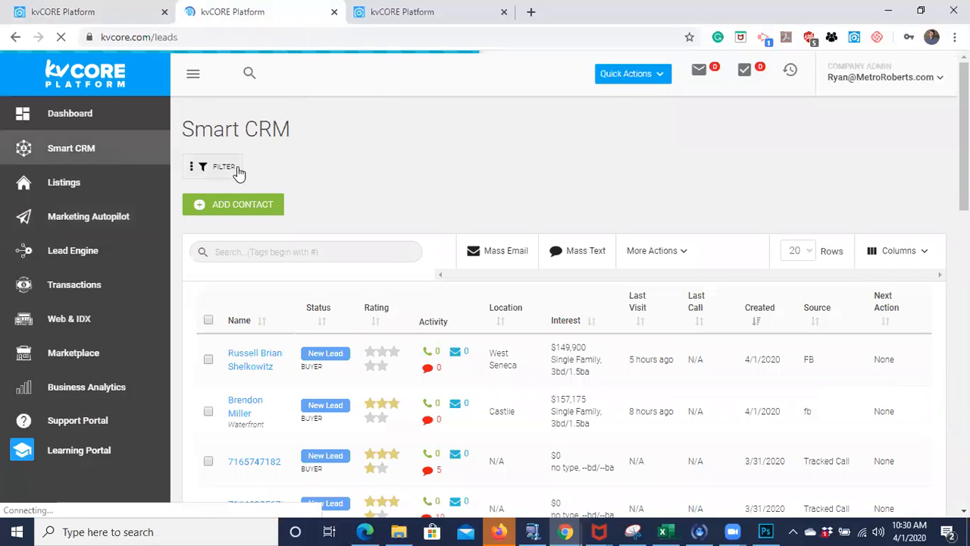
left_click(222, 167)
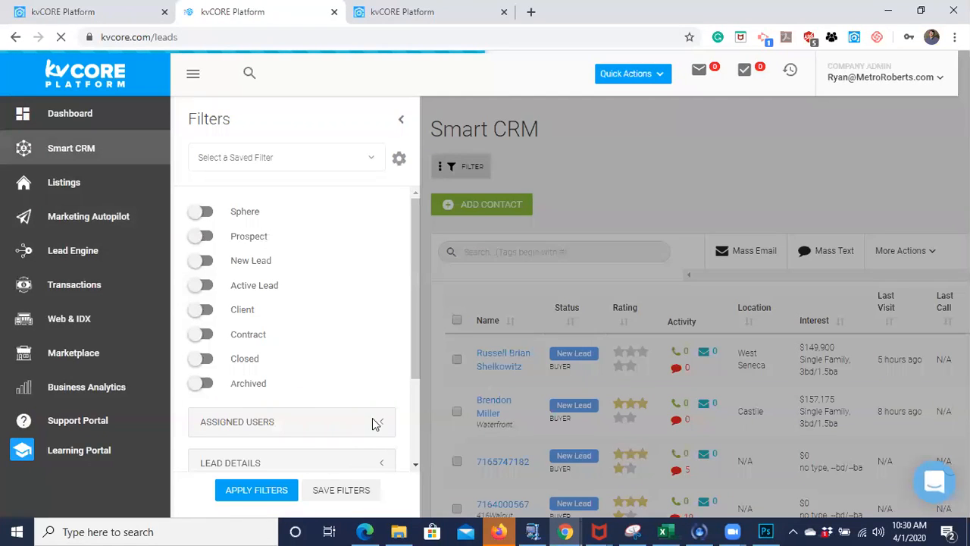
left_click(379, 424)
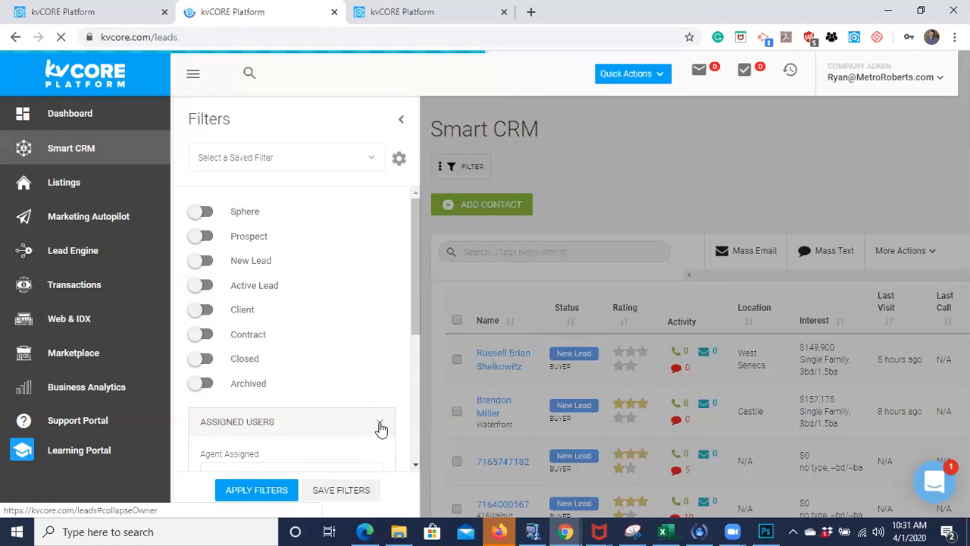
scroll(379, 427, "down", 3)
left_click(261, 356)
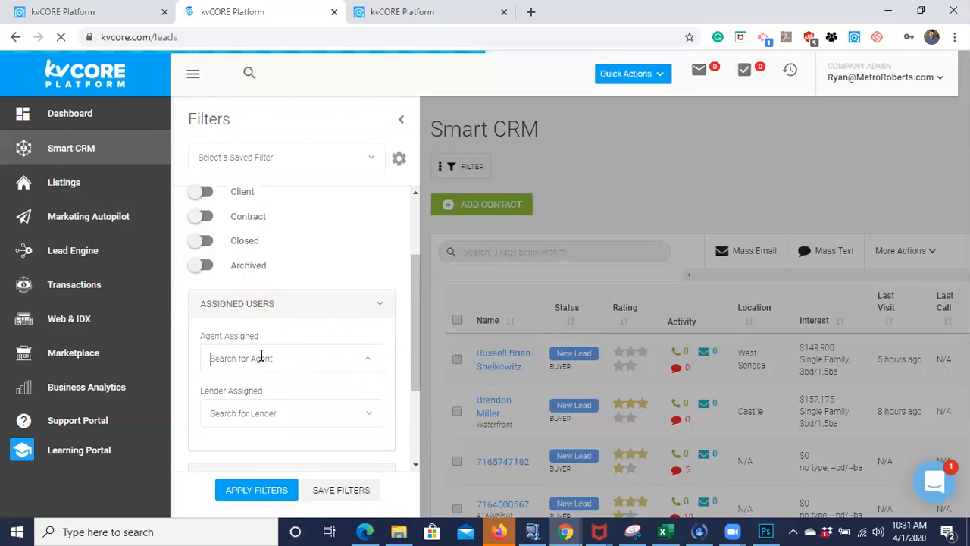
type("ry")
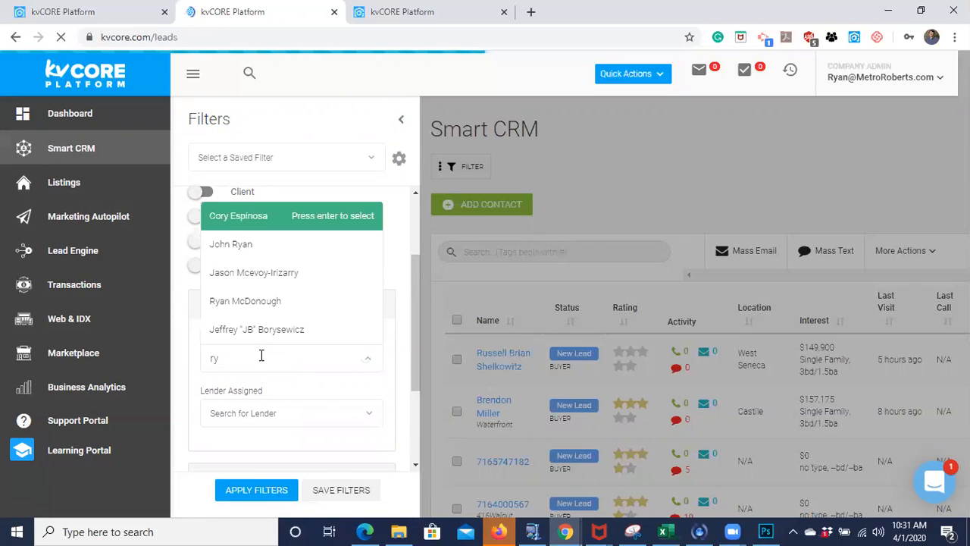
left_click(250, 301)
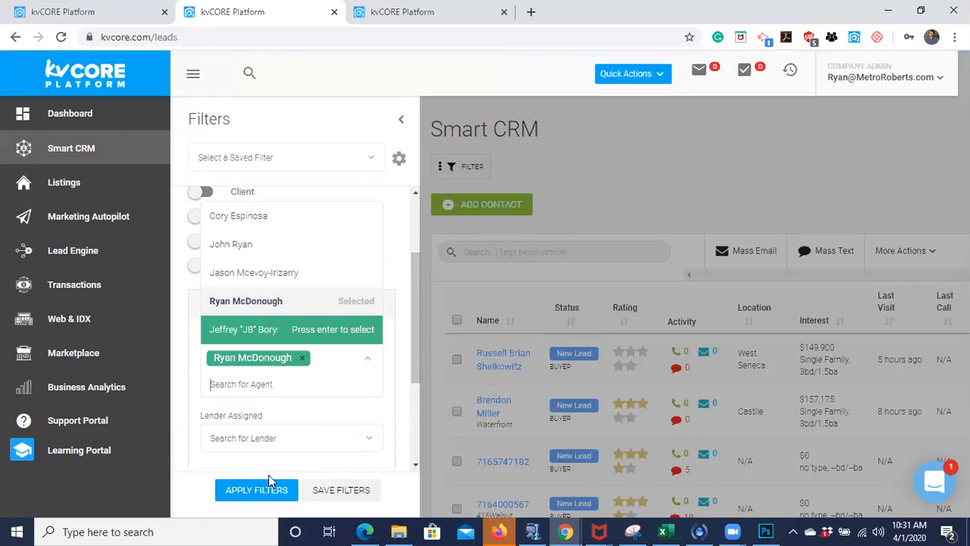
left_click(252, 489)
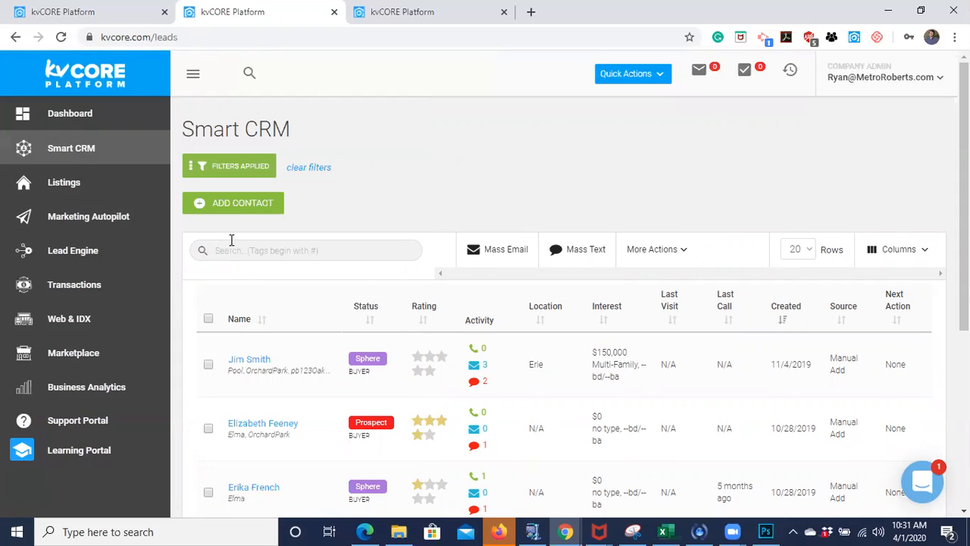
- Add the Sphere status to the contact filter alongside the assigned agent and apply it
scroll(232, 242, "down", 4)
scroll(232, 246, "up", 2)
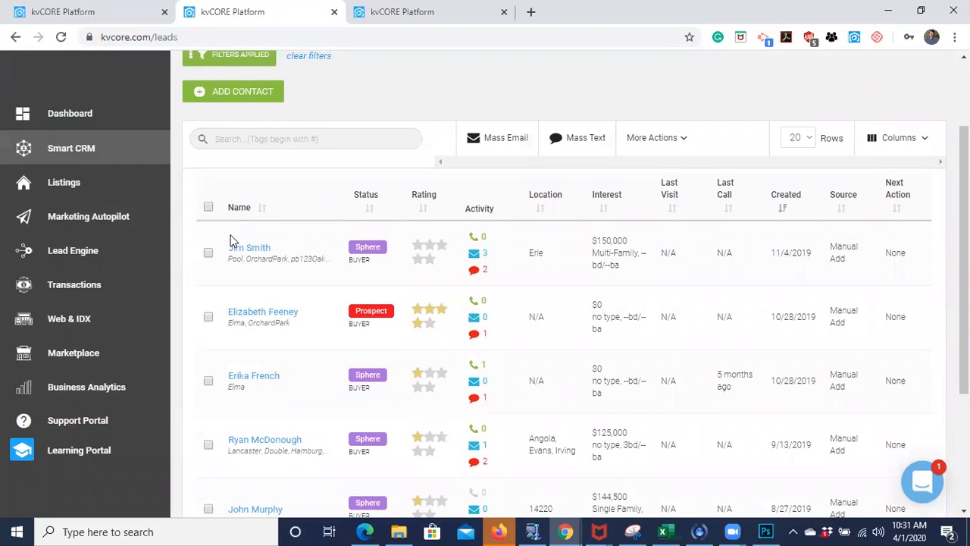
scroll(274, 160, "up", 1)
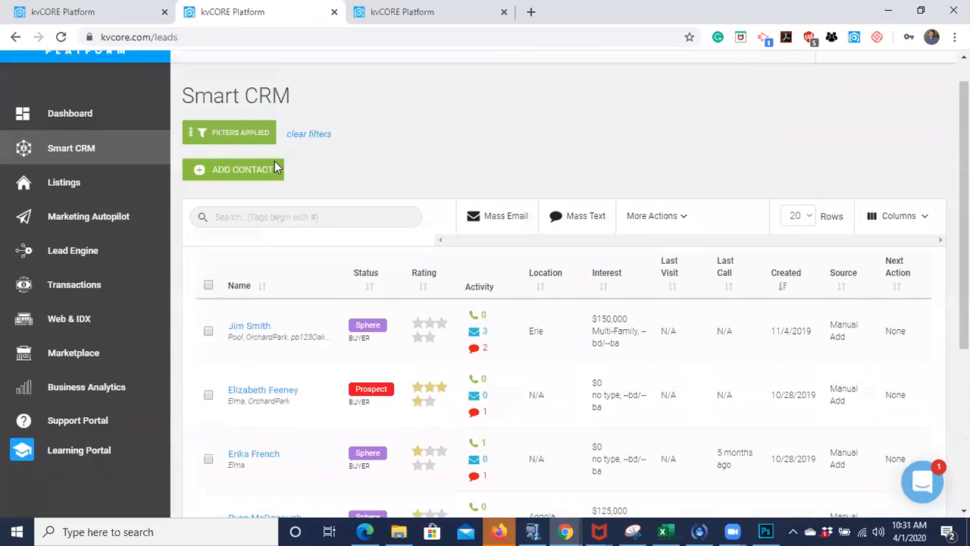
left_click(241, 140)
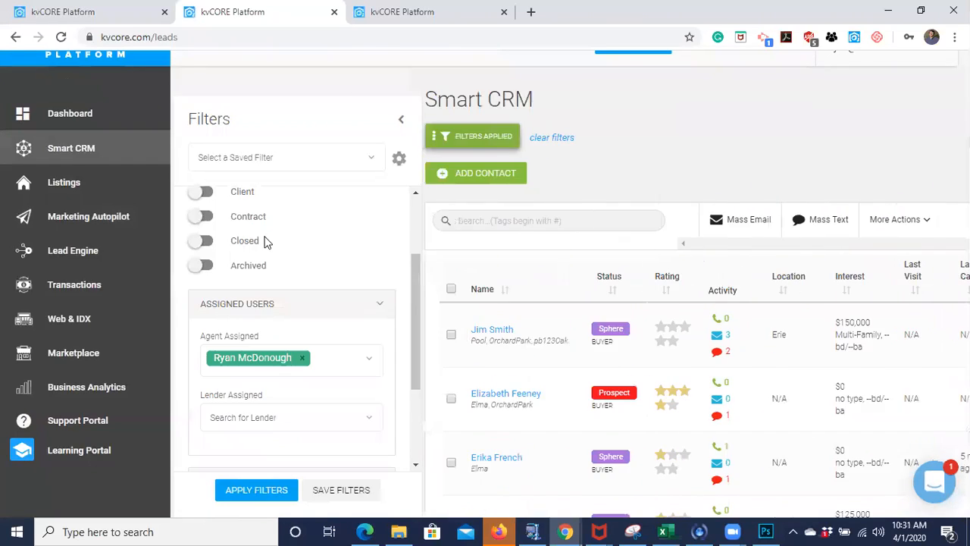
scroll(237, 224, "up", 2)
left_click(201, 213)
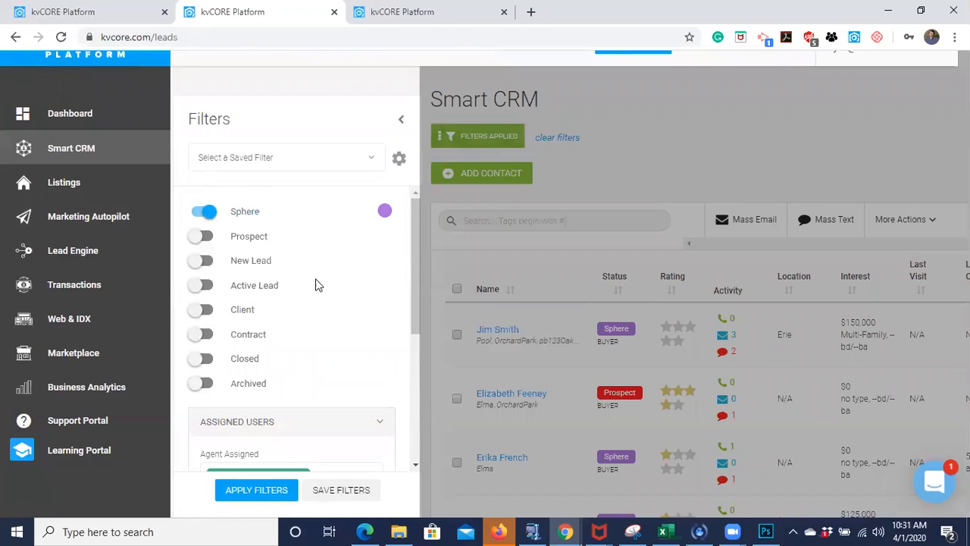
scroll(316, 281, "down", 2)
left_click(252, 489)
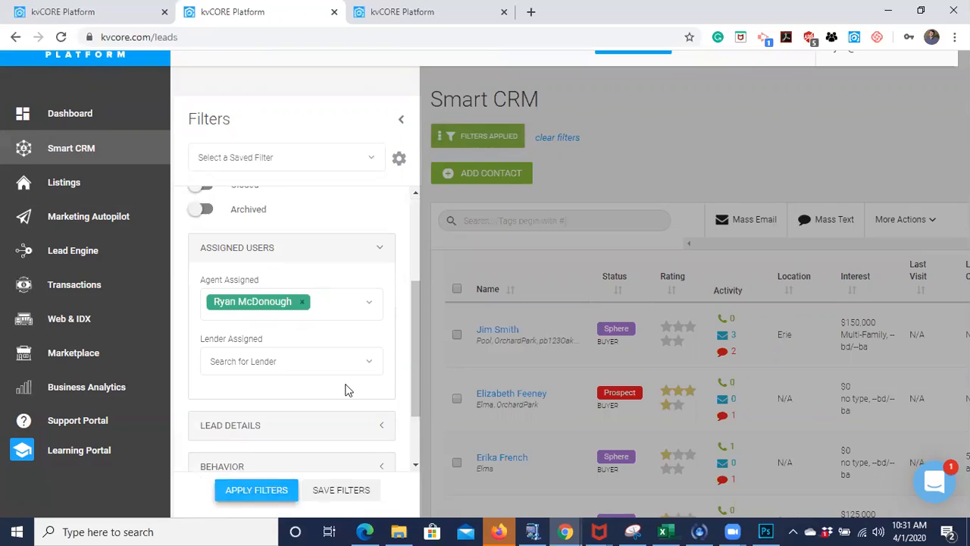
- Select all the filtered Sphere contacts and add them to the Primary New Buyer Lead campaign
scroll(403, 360, "down", 2)
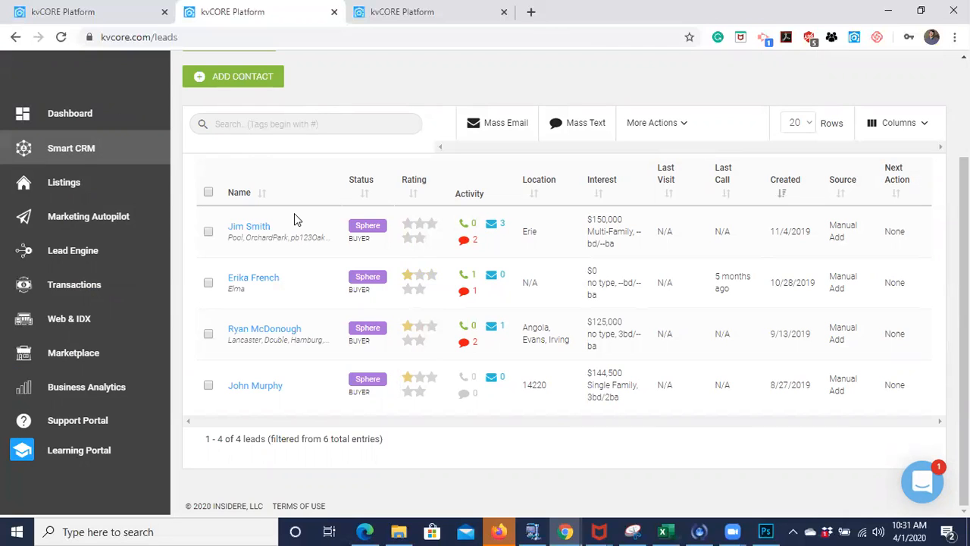
left_click(208, 191)
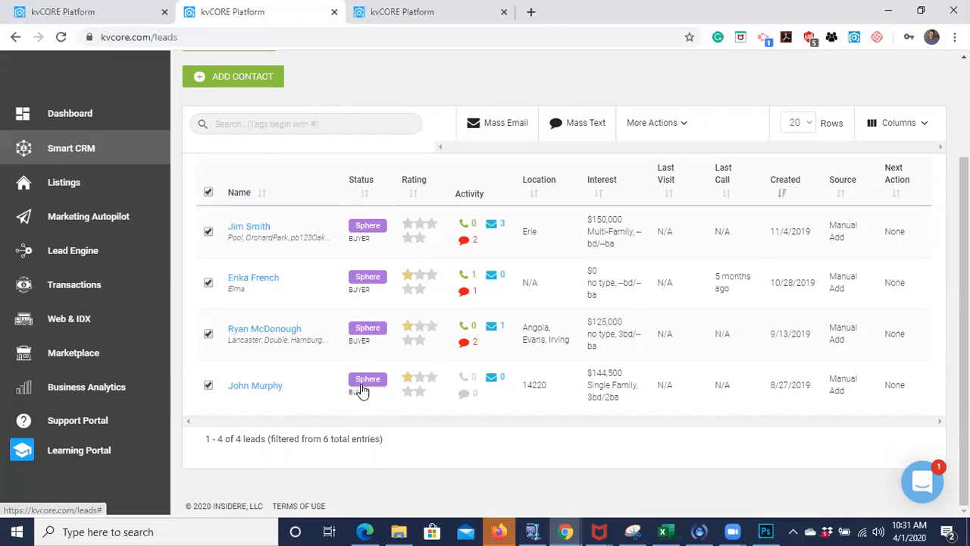
left_click(670, 131)
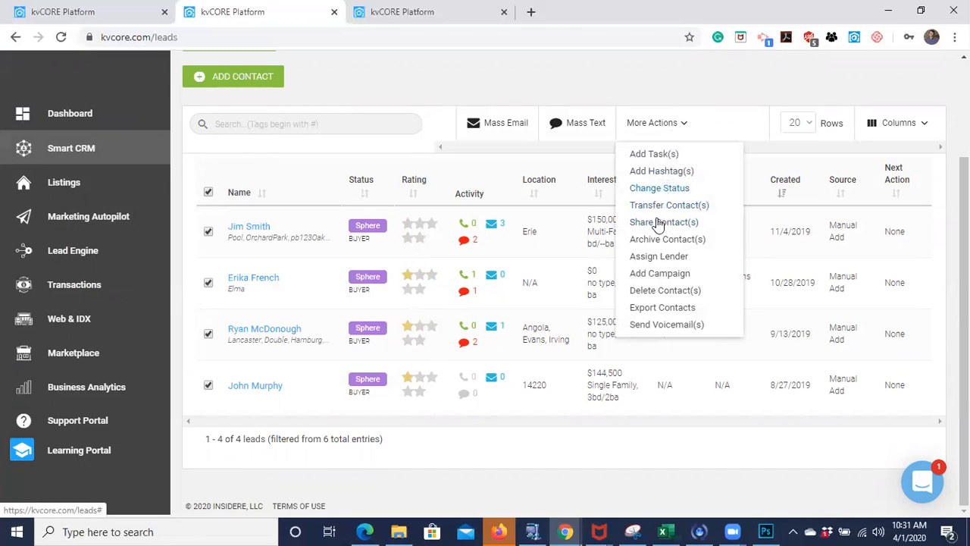
left_click(652, 277)
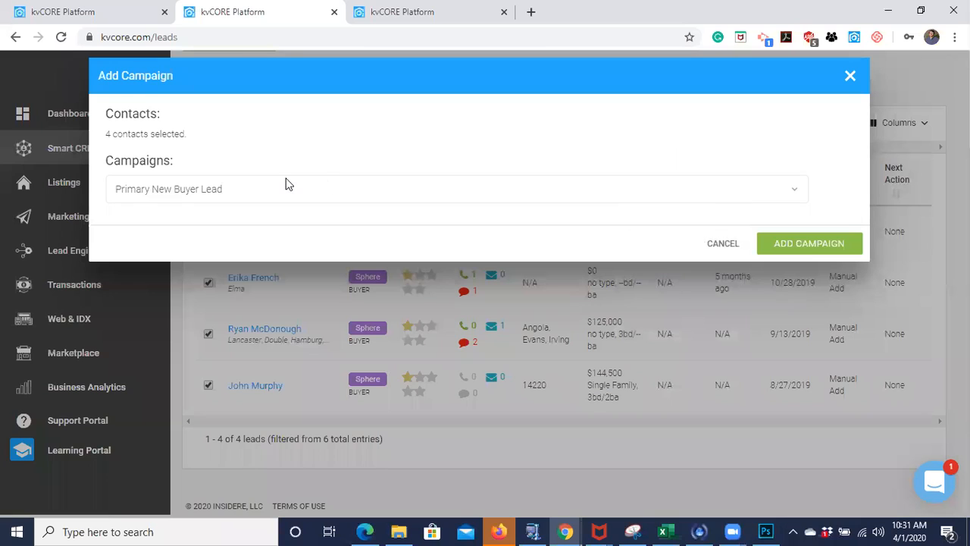
left_click(791, 192)
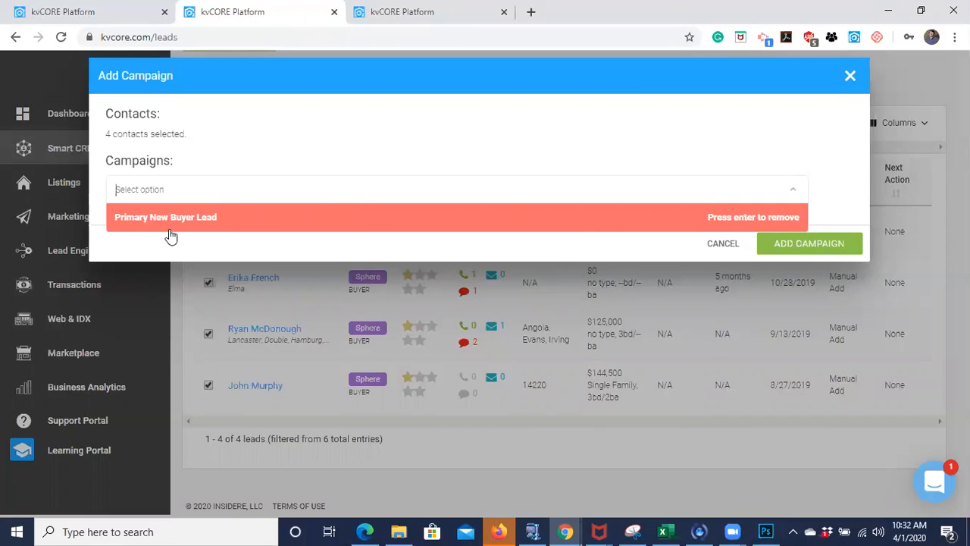
left_click(235, 161)
left_click(797, 241)
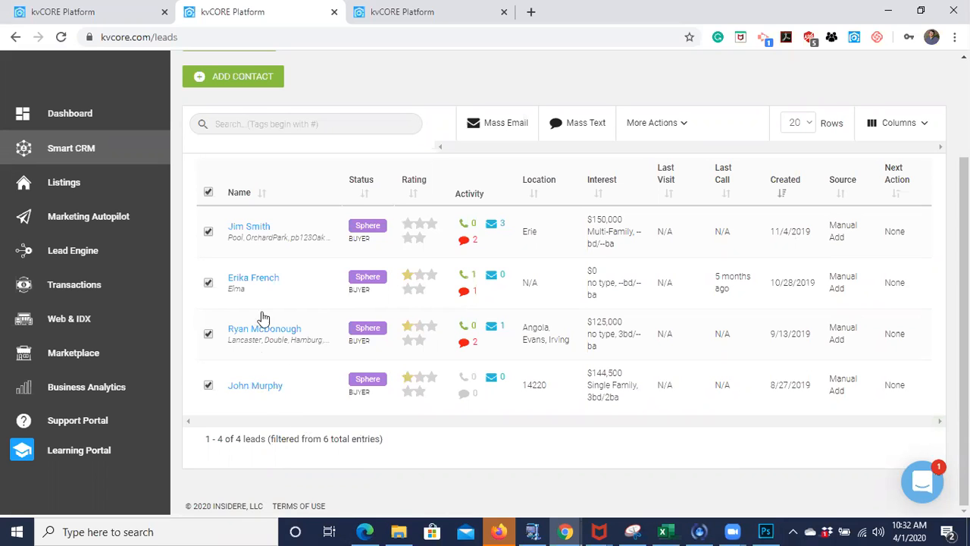
- Remove the Primary New Buyer Lead campaign from the first listed contact's record and review the contact's activity timeline
left_click(242, 227)
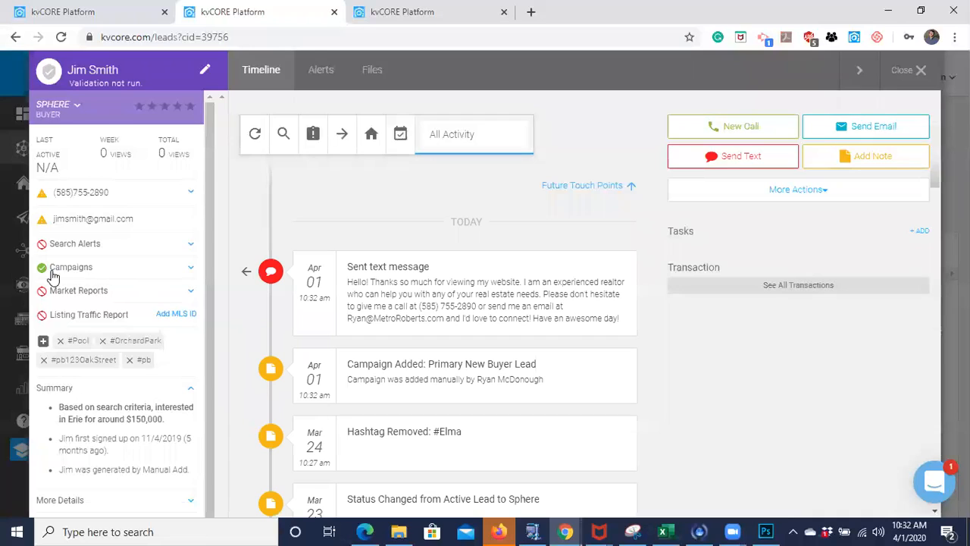
left_click(189, 269)
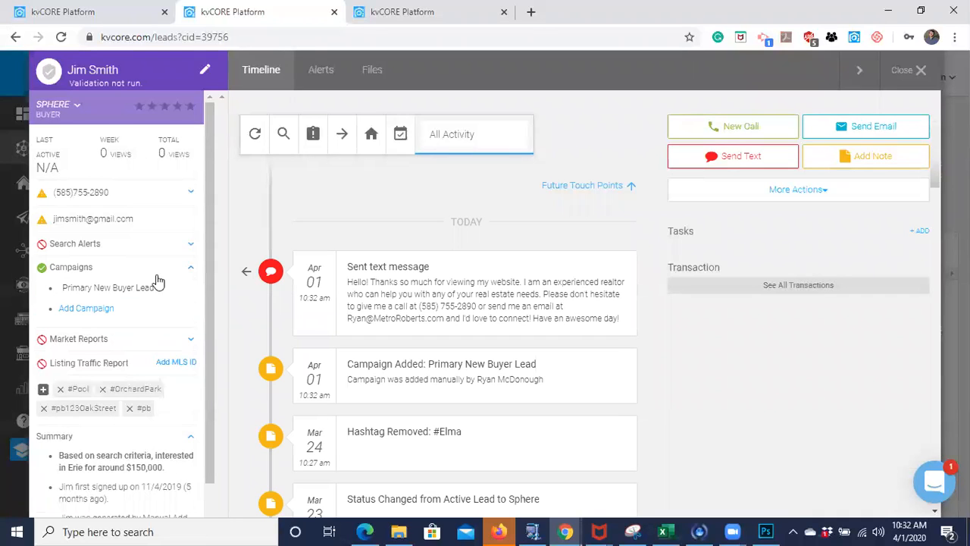
mouse_move(148, 289)
left_click(164, 292)
left_click(81, 345)
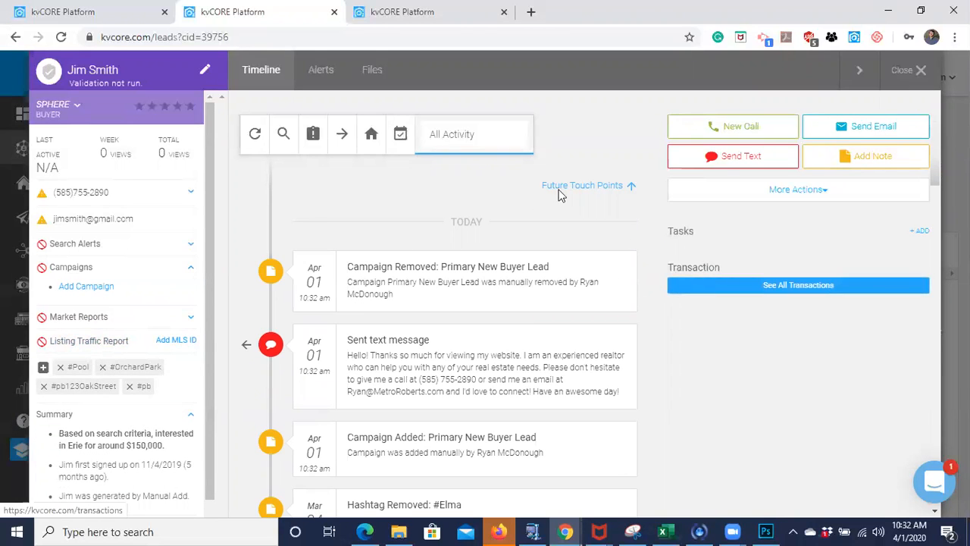
scroll(526, 375, "down", 2)
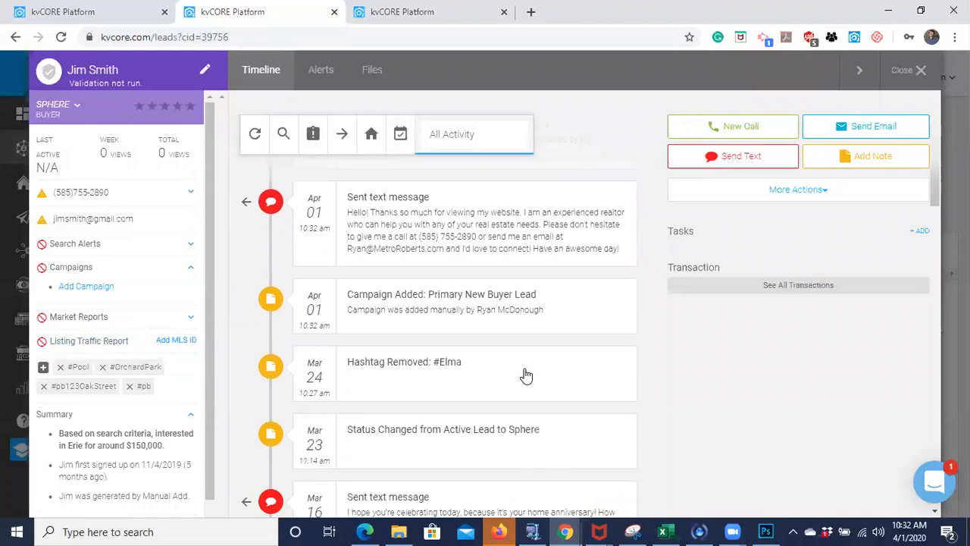
- Examine the contact's timeline for campaign changes, sent texts and older activity, and close the record to return to the filtered contact list
scroll(527, 375, "up", 2)
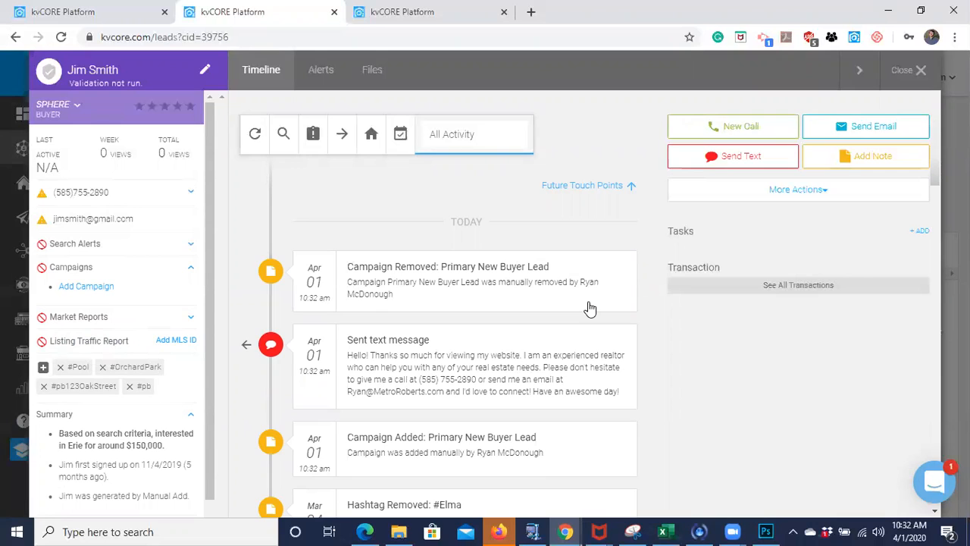
scroll(589, 308, "down", 4)
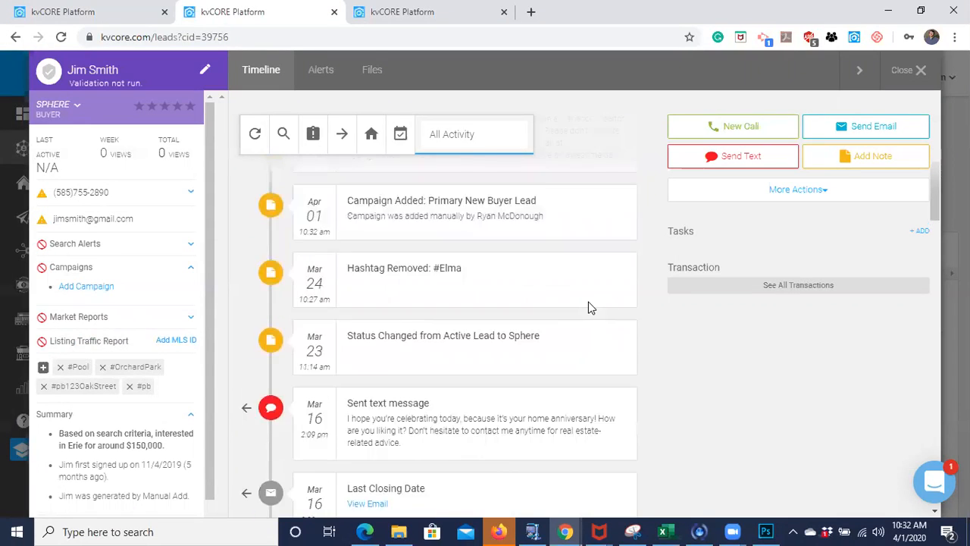
scroll(589, 306, "up", 3)
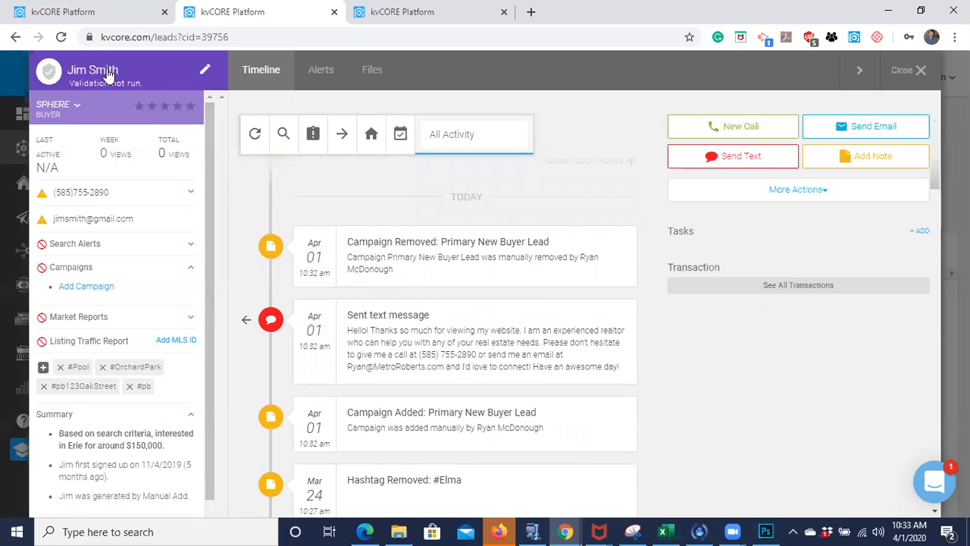
scroll(450, 317, "up", 1)
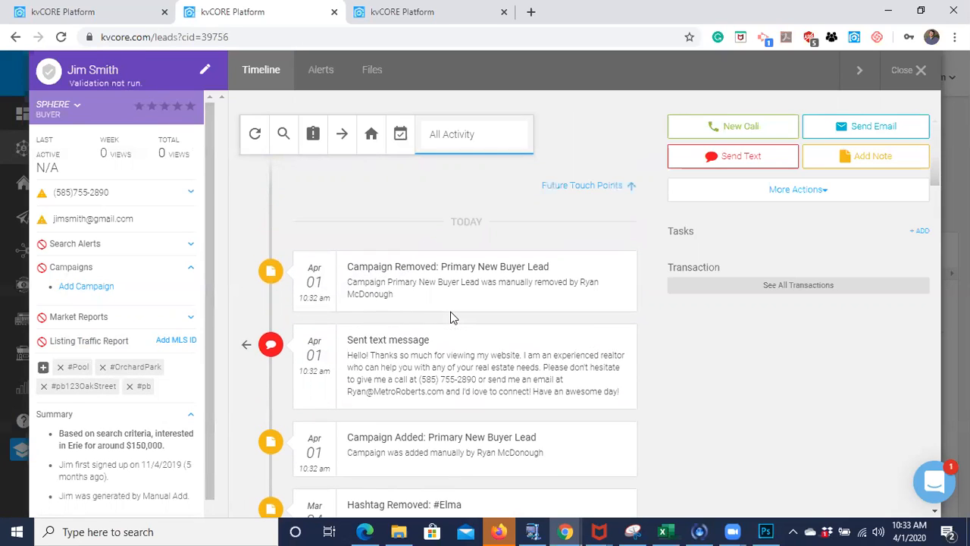
scroll(450, 317, "down", 6)
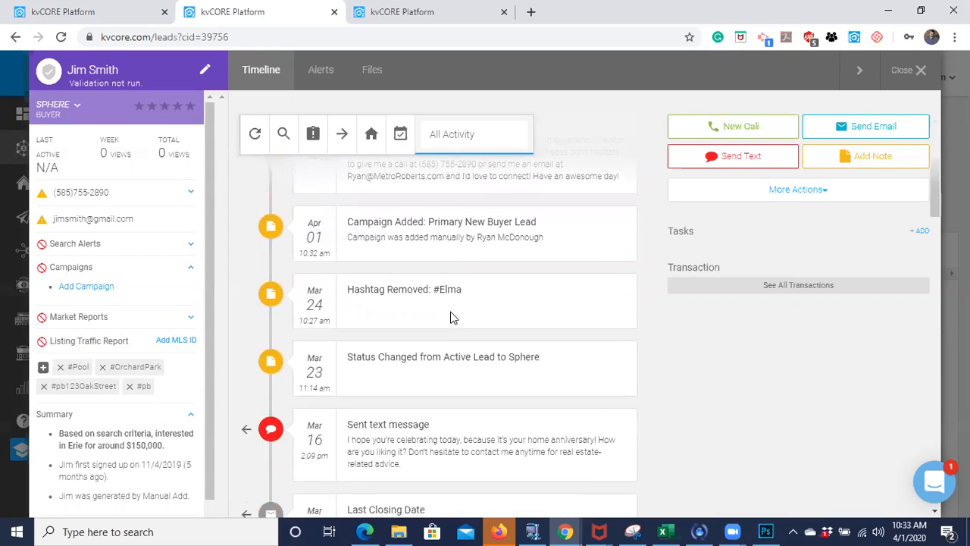
scroll(452, 318, "down", 8)
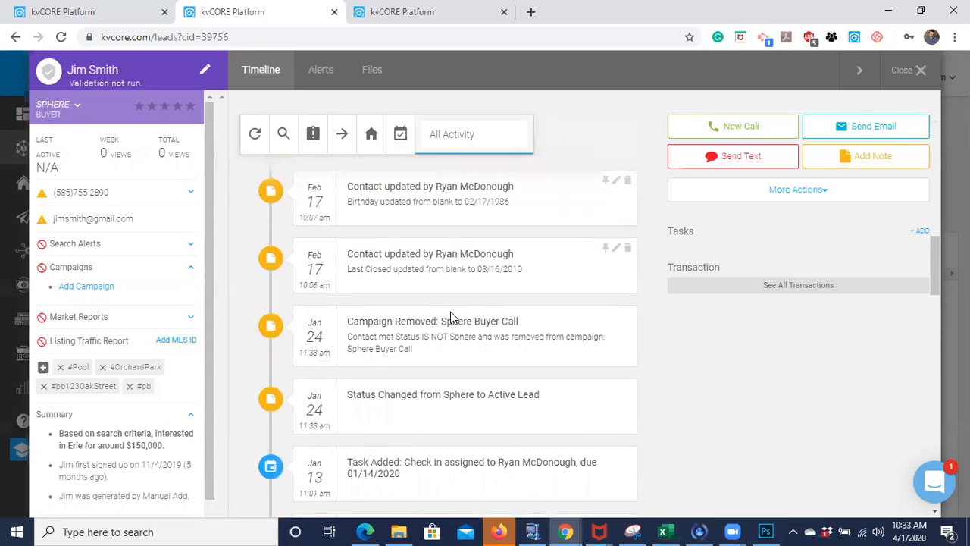
scroll(451, 319, "up", 15)
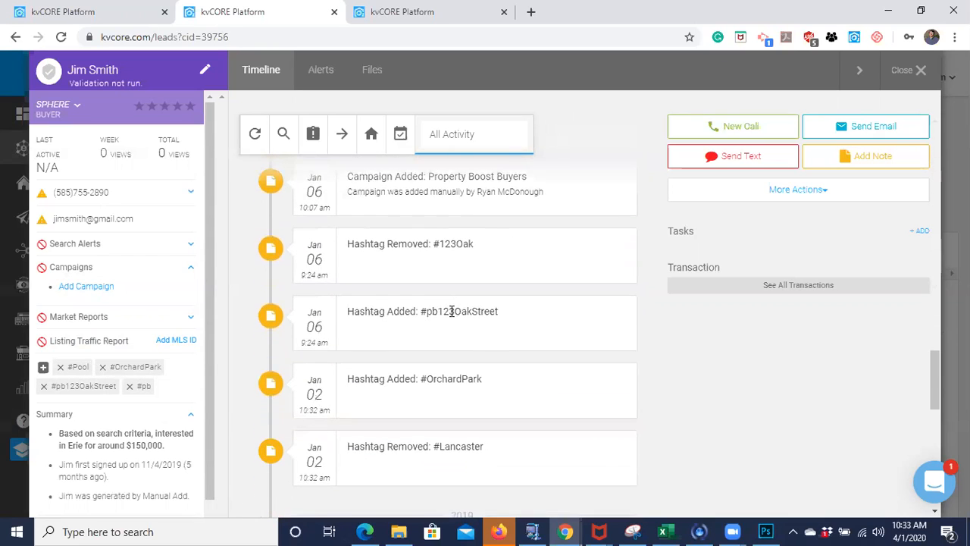
left_click(919, 69)
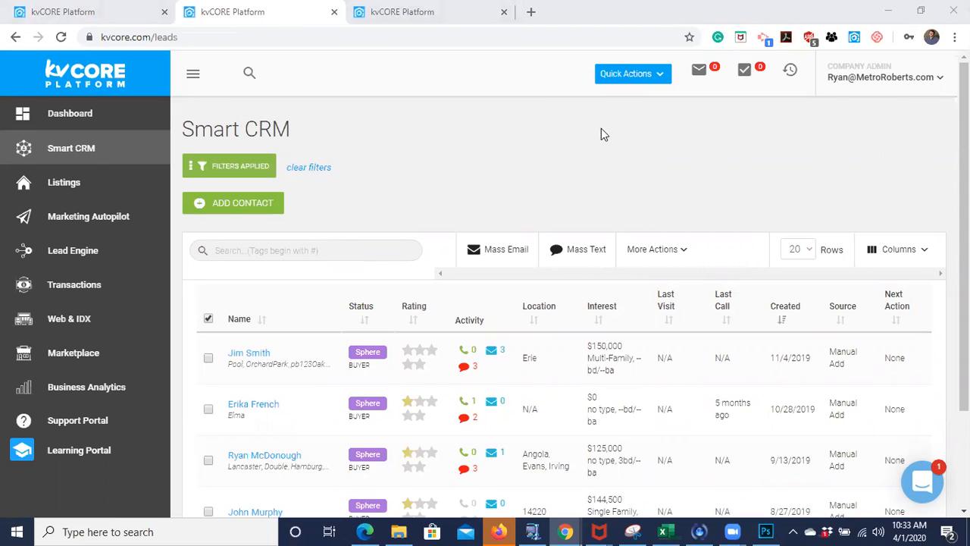
scroll(457, 152, "down", 3)
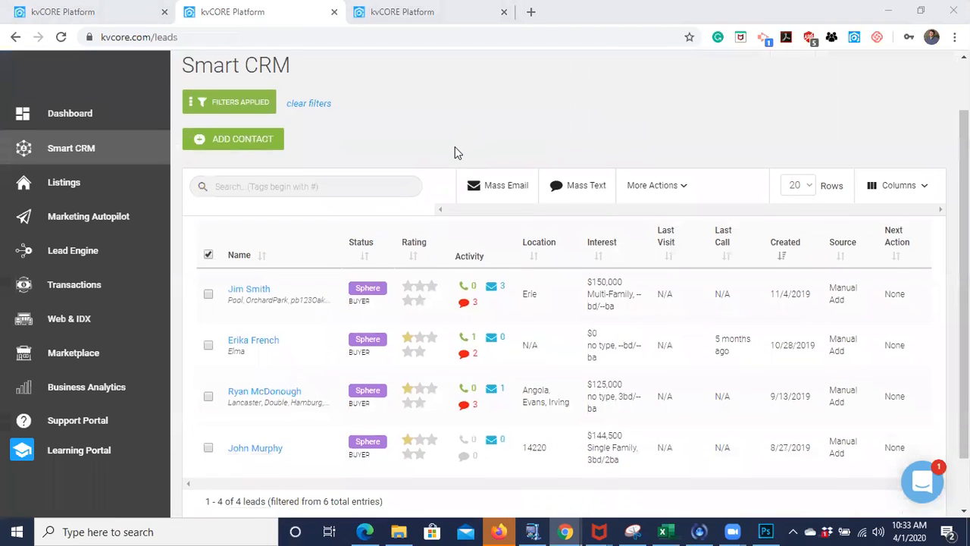